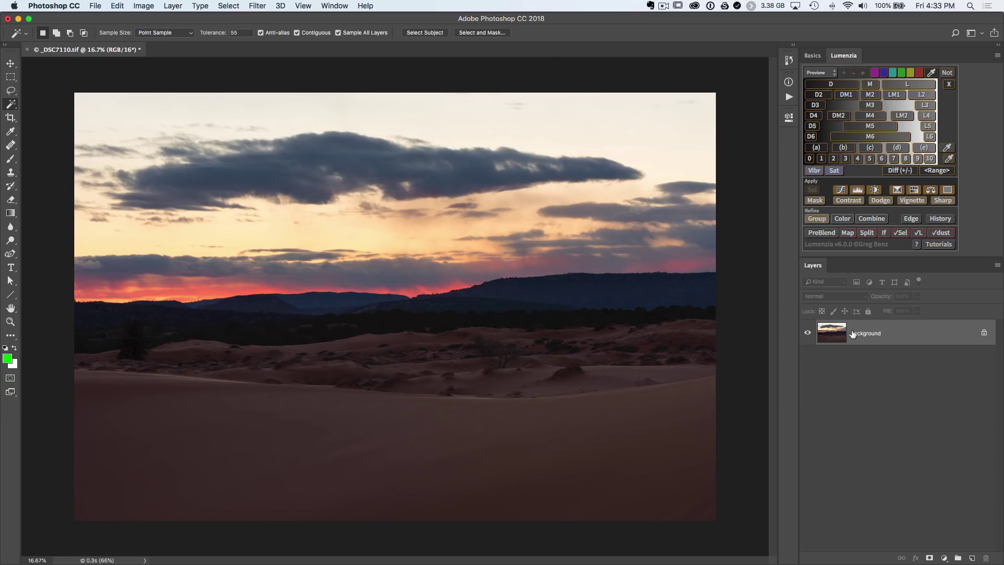
left_click(973, 558)
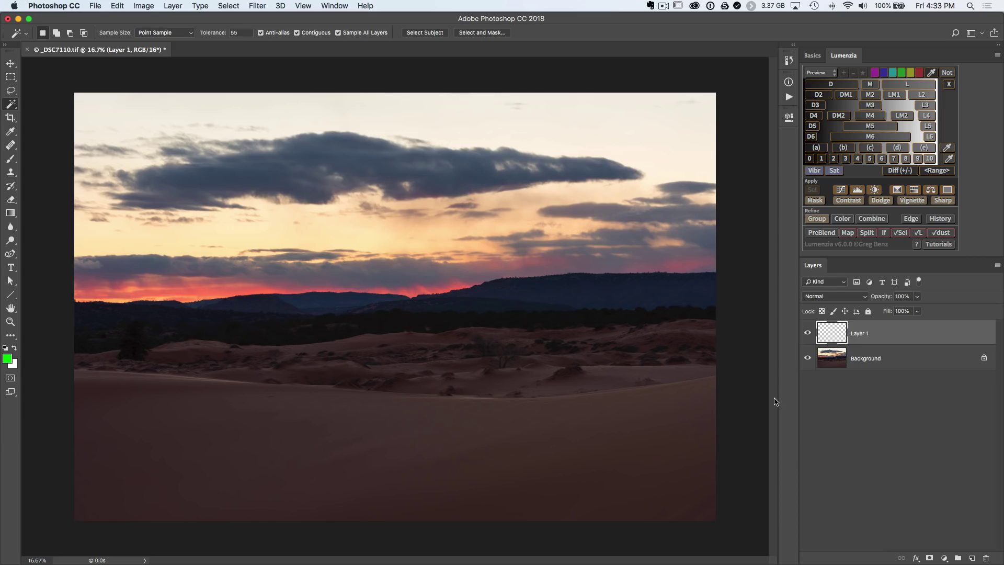
key("b")
mouse_move(639, 262)
left_mouse_down()
mouse_move(432, 179)
mouse_move(254, 387)
left_mouse_up()
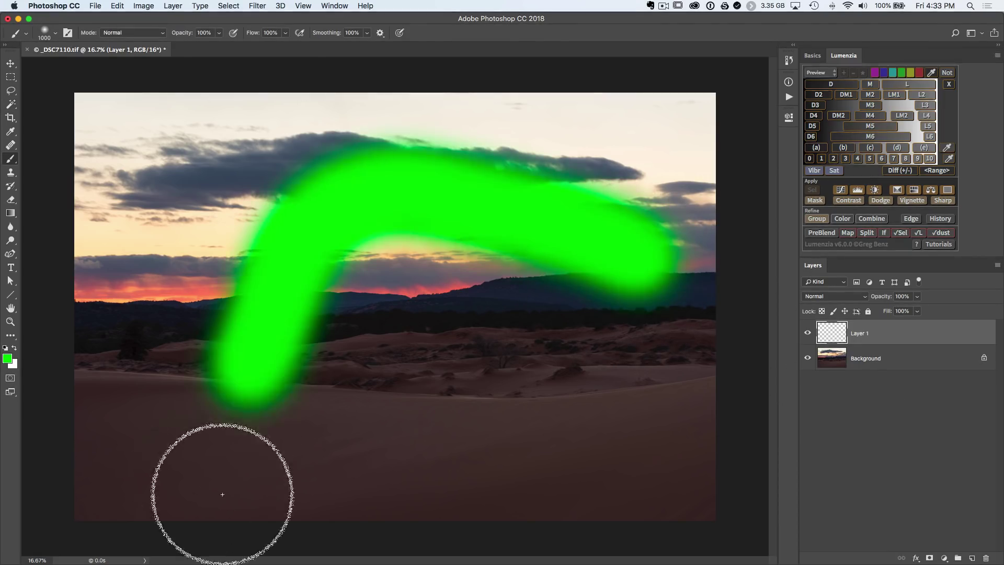
mouse_move(222, 494)
left_mouse_down()
mouse_move(406, 79)
mouse_move(752, 399)
mouse_move(359, 211)
mouse_move(376, 227)
left_mouse_up()
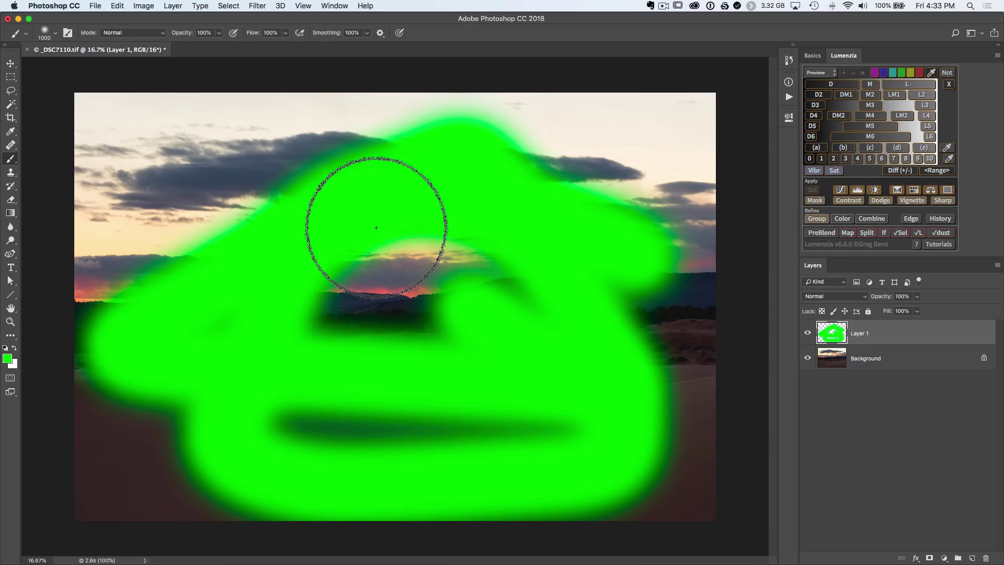
key("BackSpace")
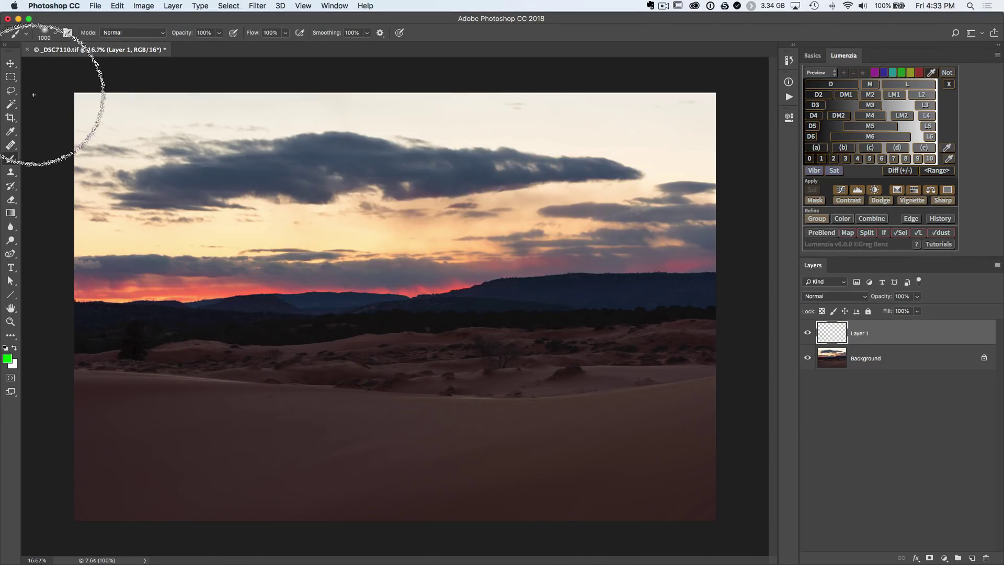
left_click(10, 78)
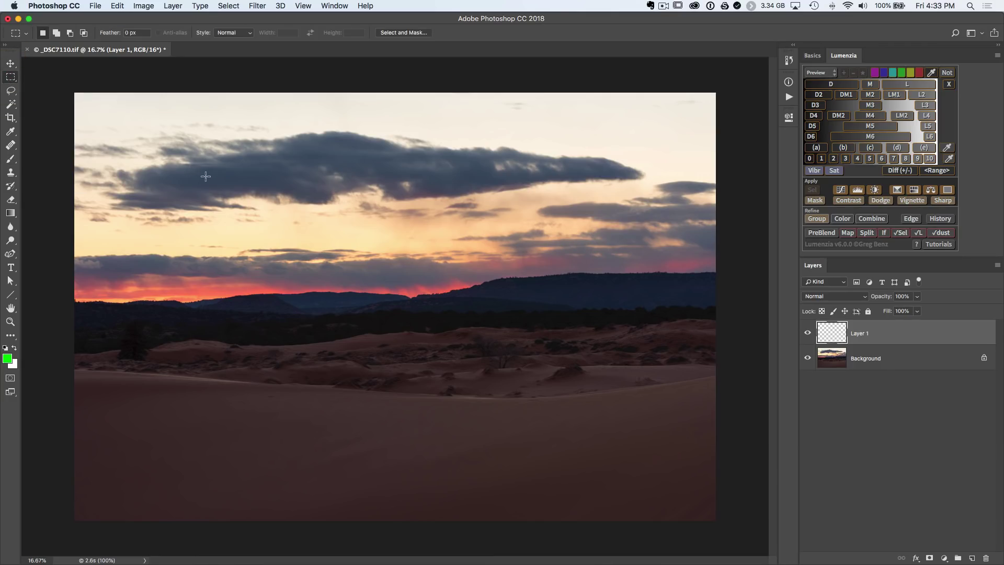
left_click_drag(207, 176, 409, 312)
left_click_drag(483, 358, 562, 403)
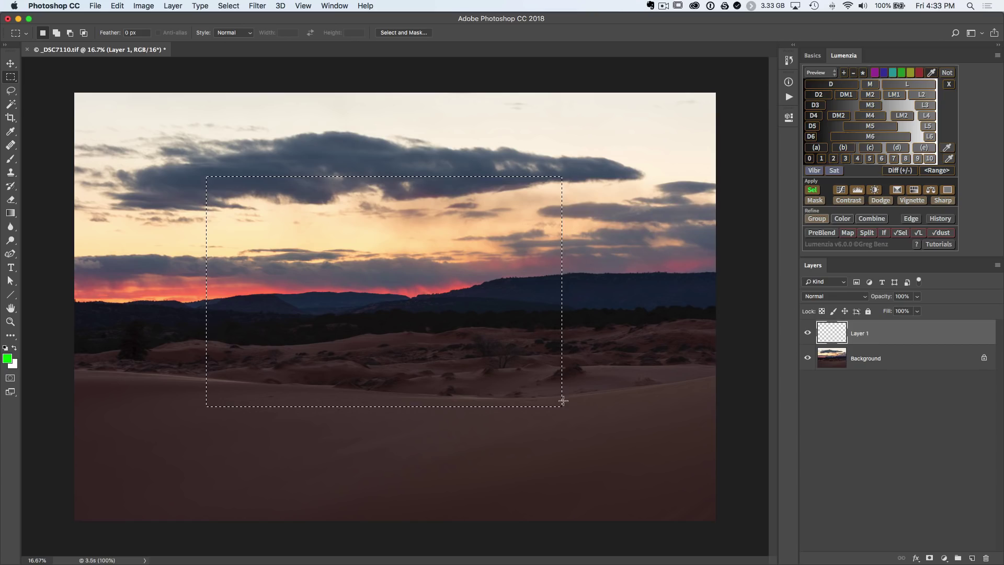
key("b")
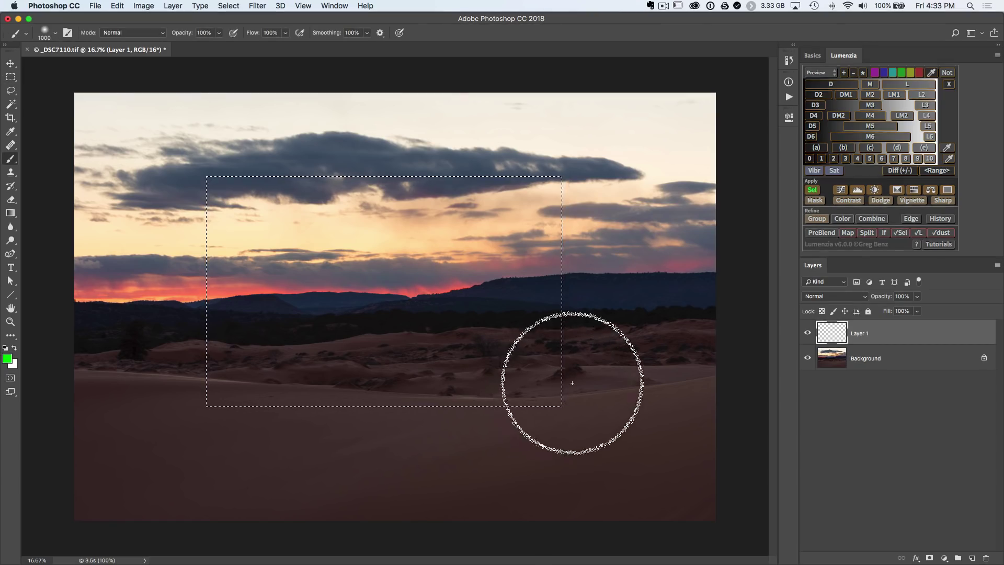
mouse_move(571, 381)
left_mouse_down()
mouse_move(289, 386)
mouse_move(574, 234)
mouse_move(181, 249)
mouse_move(272, 161)
mouse_move(235, 362)
mouse_move(566, 306)
mouse_move(555, 152)
mouse_move(236, 232)
mouse_move(525, 196)
mouse_move(422, 294)
mouse_move(572, 353)
mouse_move(229, 283)
mouse_move(172, 437)
mouse_move(177, 191)
mouse_move(188, 174)
mouse_move(590, 208)
mouse_move(537, 381)
left_mouse_up()
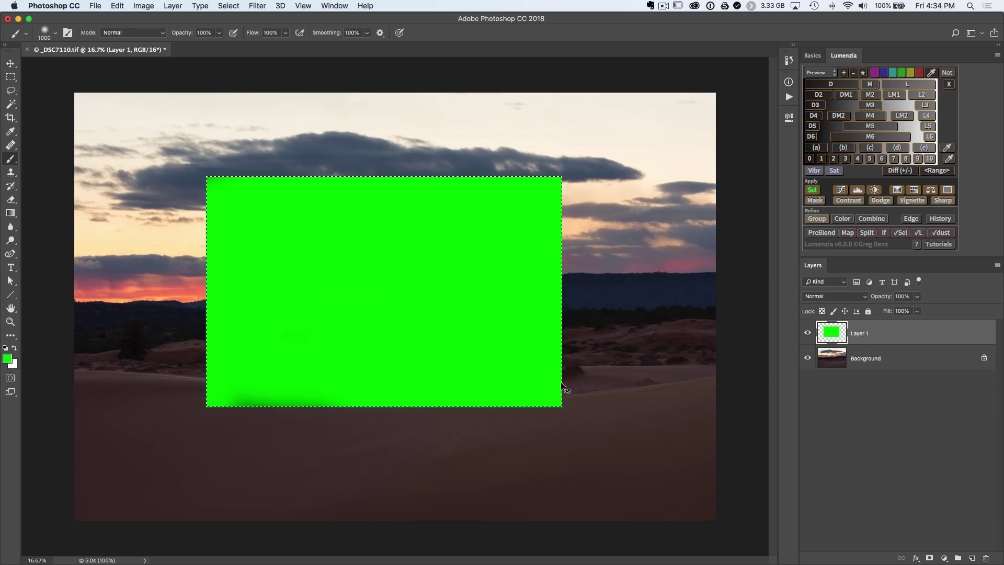
key("Delete")
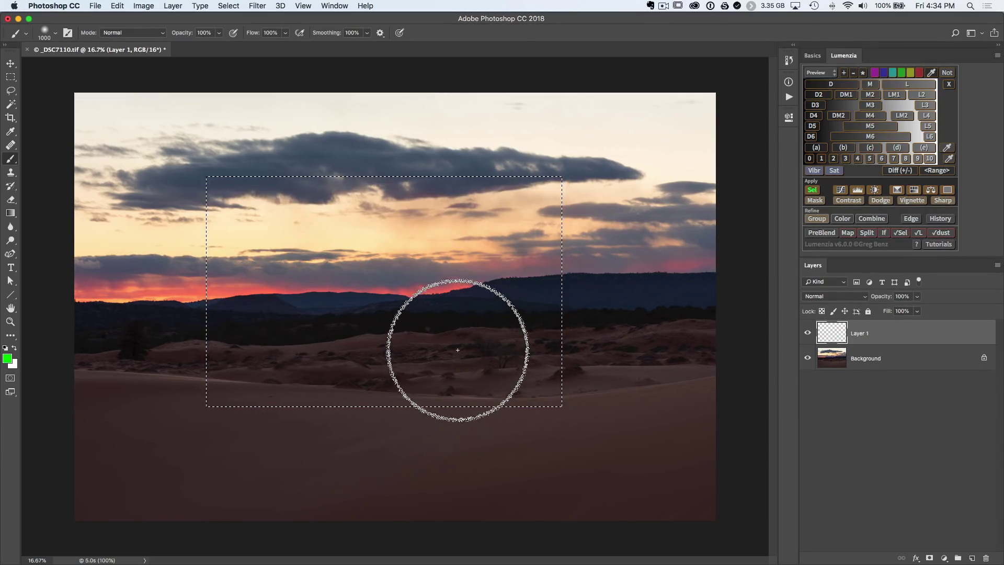
left_click(229, 6)
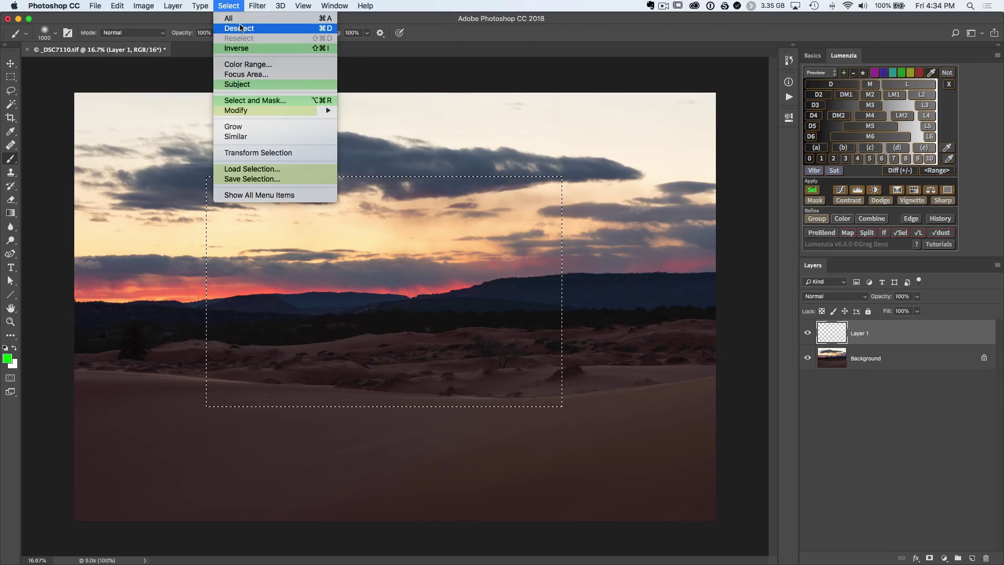
left_click(287, 28)
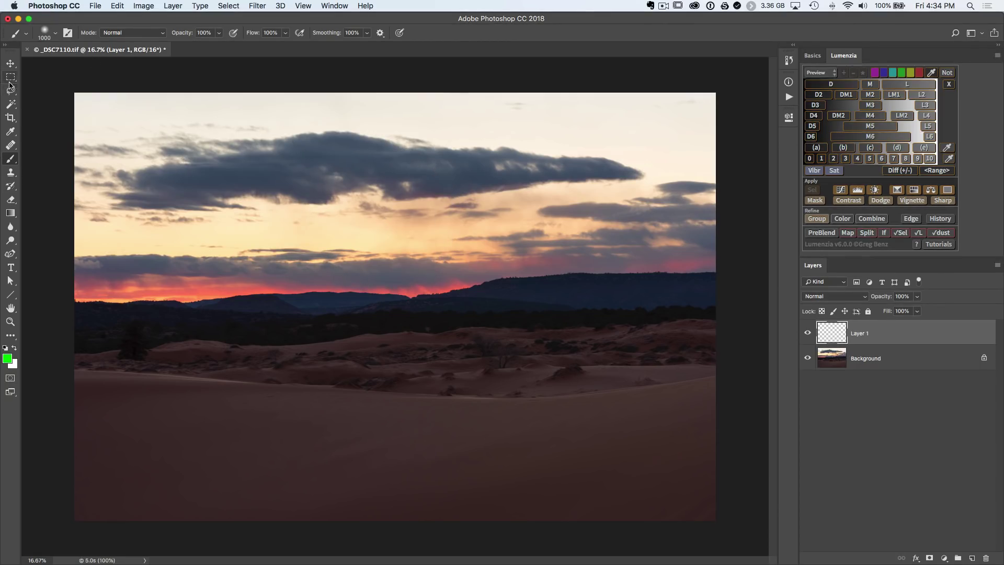
mouse_move(10, 78)
left_mouse_down()
mouse_move(36, 77)
mouse_move(66, 101)
mouse_move(57, 76)
mouse_move(10, 77)
mouse_move(11, 91)
mouse_move(60, 90)
left_mouse_up()
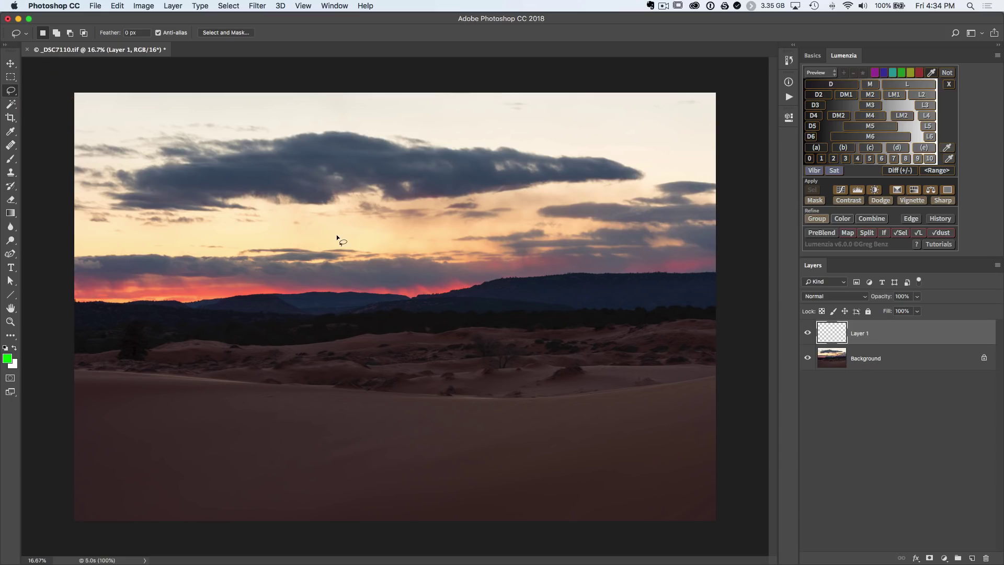
mouse_move(489, 301)
left_mouse_down()
mouse_move(306, 310)
mouse_move(224, 490)
mouse_move(395, 529)
mouse_move(542, 471)
mouse_move(422, 414)
mouse_move(576, 381)
mouse_move(621, 312)
mouse_move(531, 302)
left_mouse_up()
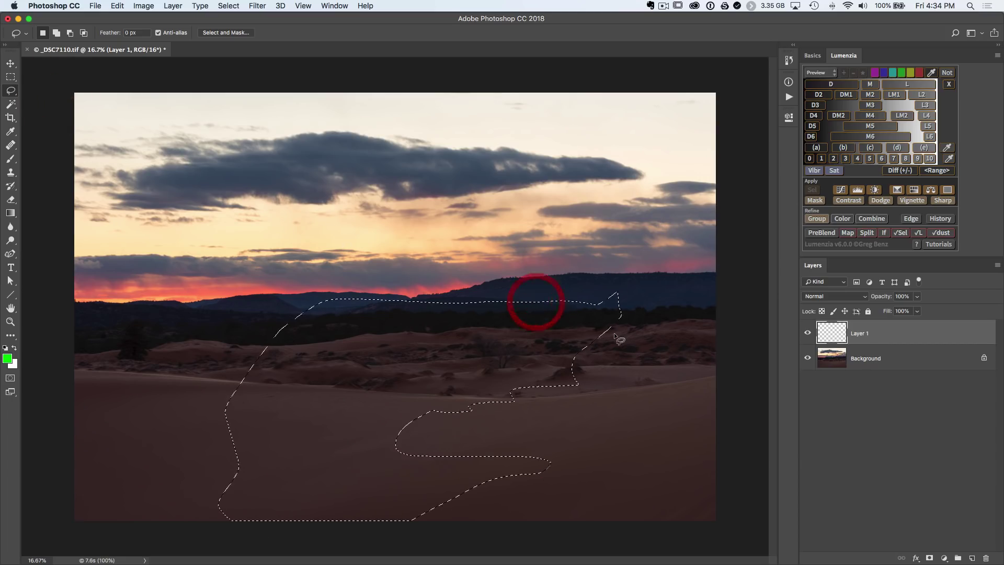
key("b")
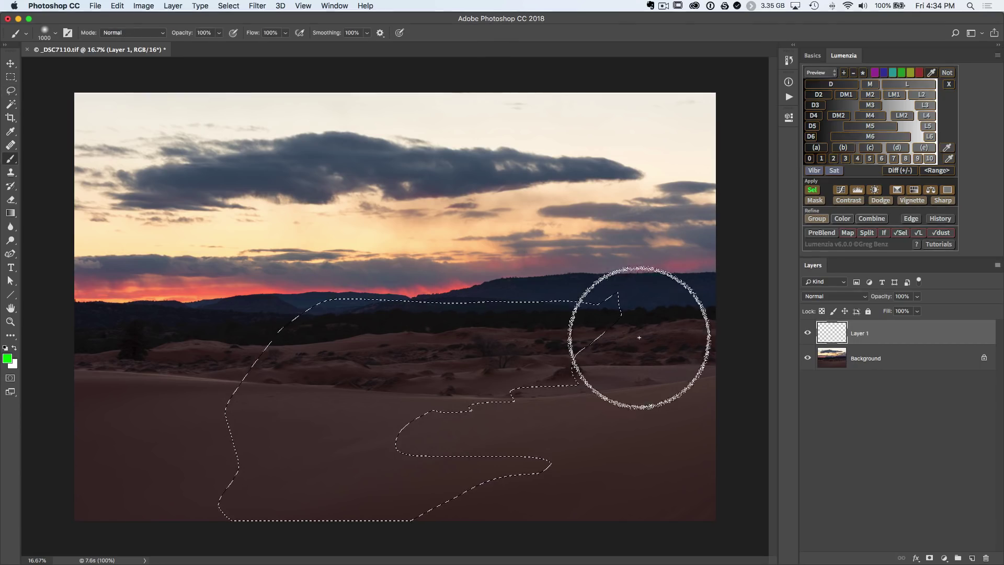
mouse_move(639, 332)
left_mouse_down()
mouse_move(515, 405)
mouse_move(486, 397)
left_mouse_up()
mouse_move(346, 467)
left_mouse_down()
mouse_move(171, 298)
mouse_move(205, 267)
left_mouse_up()
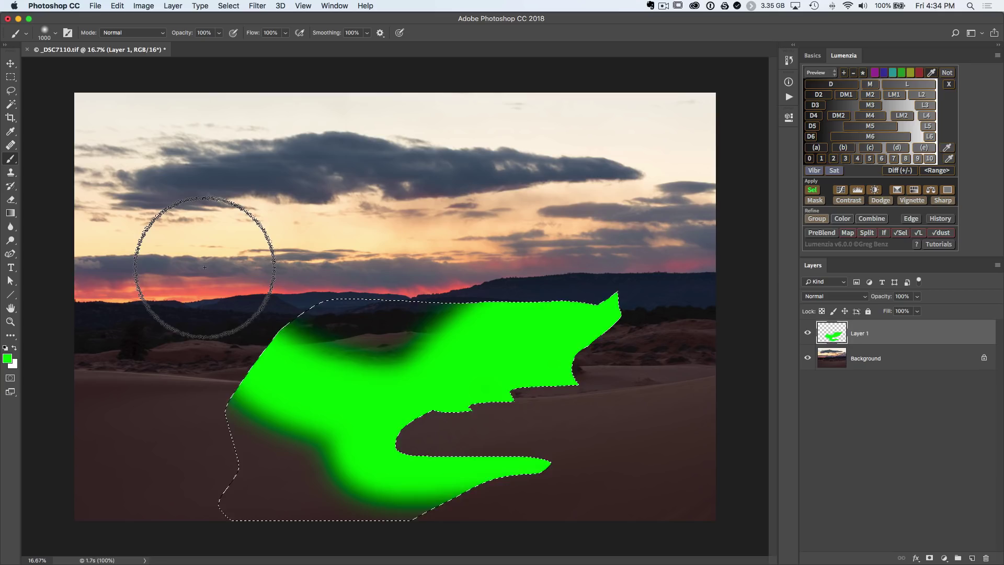
key("Delete")
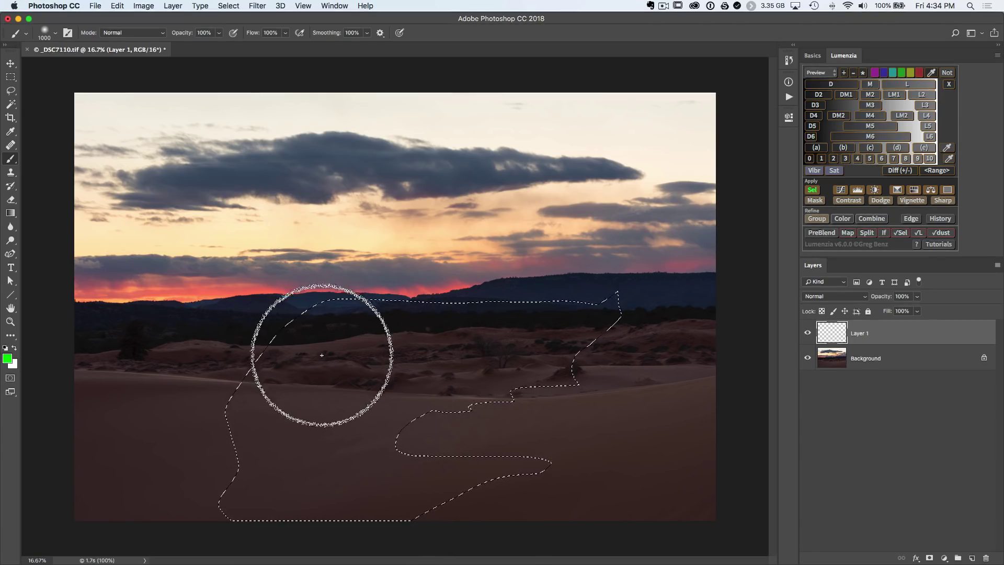
mouse_move(320, 360)
left_mouse_down()
mouse_move(349, 393)
mouse_move(326, 366)
mouse_move(313, 328)
left_mouse_up()
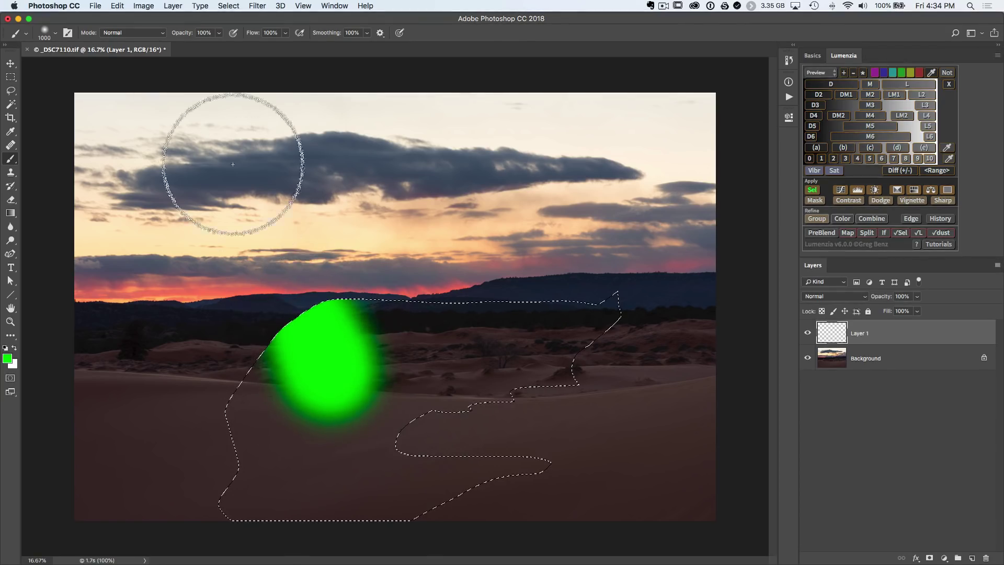
mouse_move(297, 394)
left_mouse_down()
mouse_move(268, 346)
mouse_move(277, 359)
mouse_move(265, 358)
left_mouse_up()
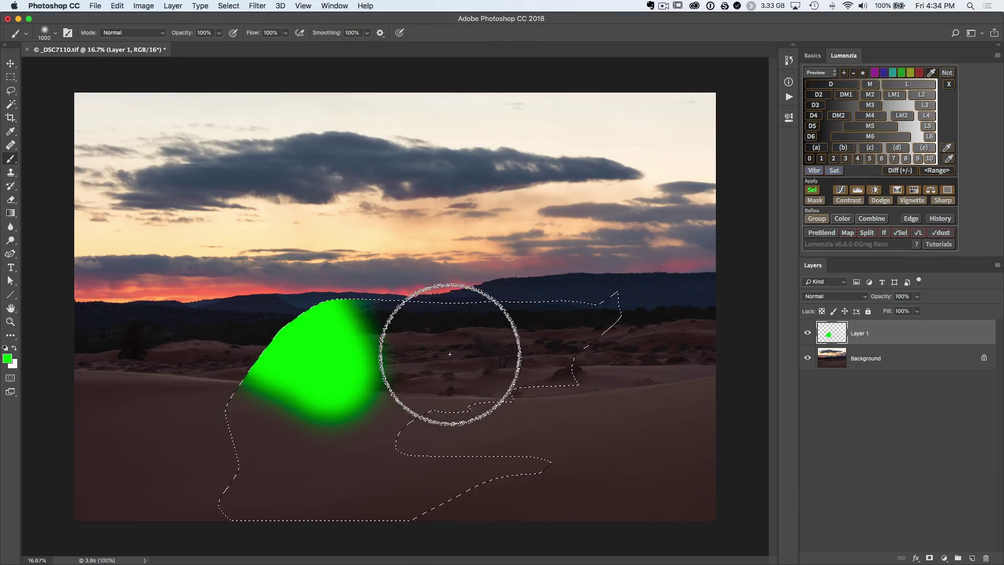
mouse_move(454, 351)
left_mouse_down()
mouse_move(496, 346)
mouse_move(420, 346)
mouse_move(566, 346)
mouse_move(551, 331)
mouse_move(517, 332)
left_mouse_up()
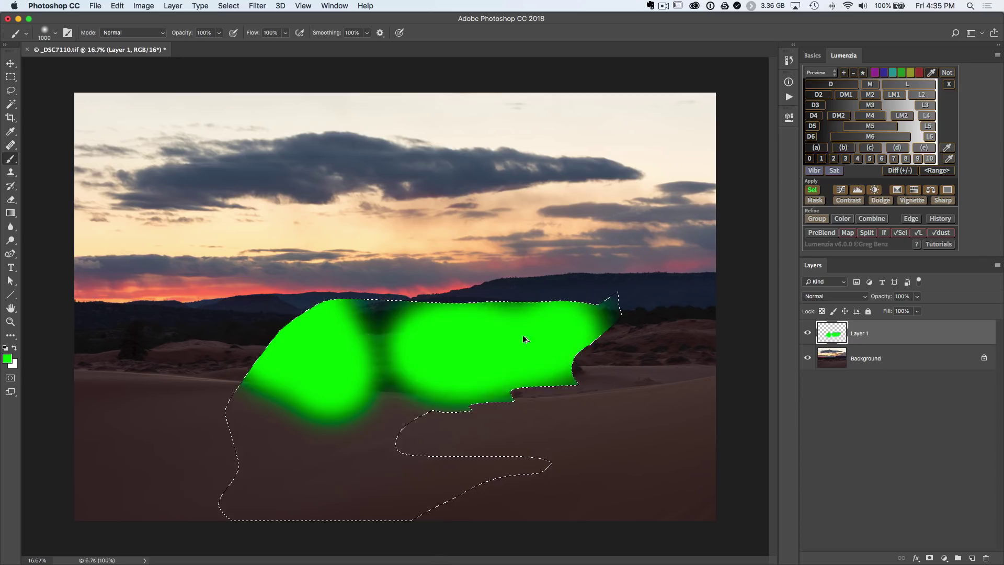
key("super+alt+z")
key("super+alt+z")
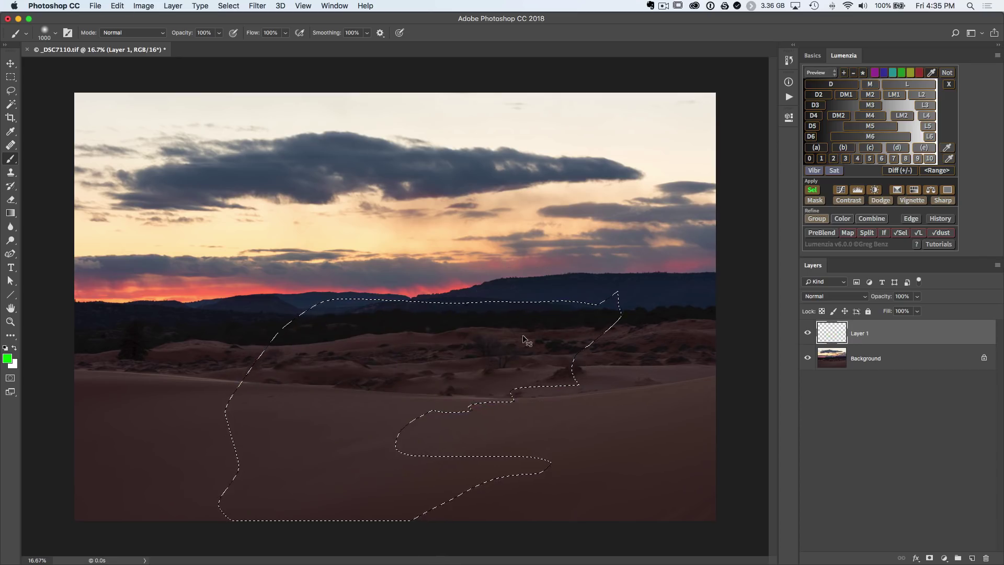
key("super+d")
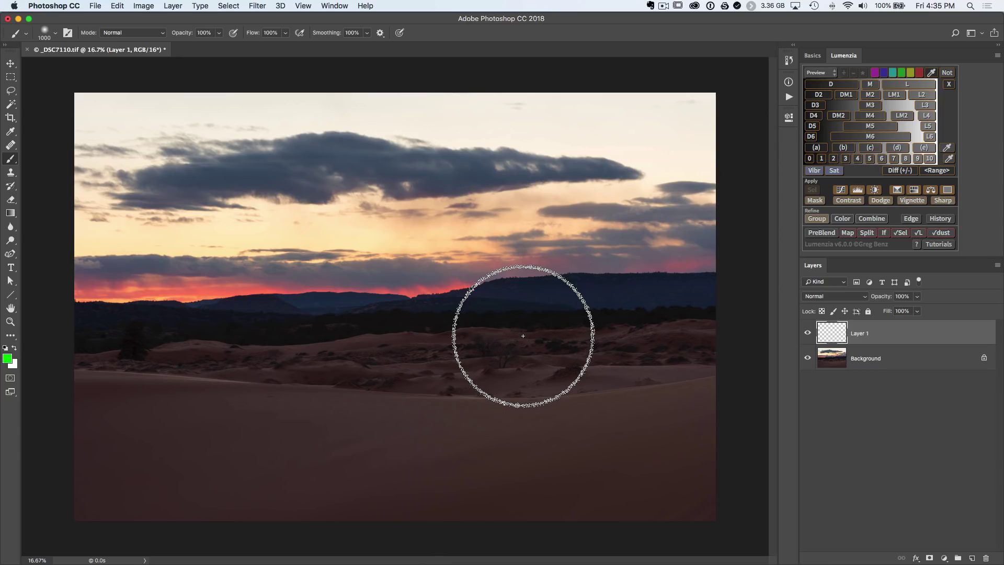
Step: Lasso the large foreground dune and add a Brightness/Contrast adjustment layer from it
key("l")
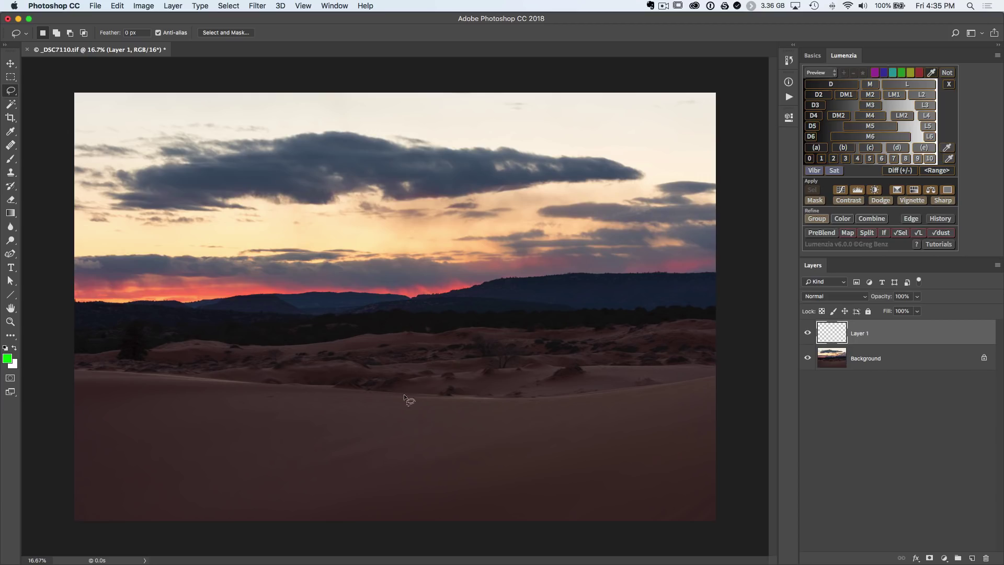
mouse_move(438, 397)
left_mouse_down()
mouse_move(188, 378)
mouse_move(131, 416)
mouse_move(257, 476)
mouse_move(462, 491)
mouse_move(640, 483)
mouse_move(664, 422)
mouse_move(434, 400)
left_mouse_up()
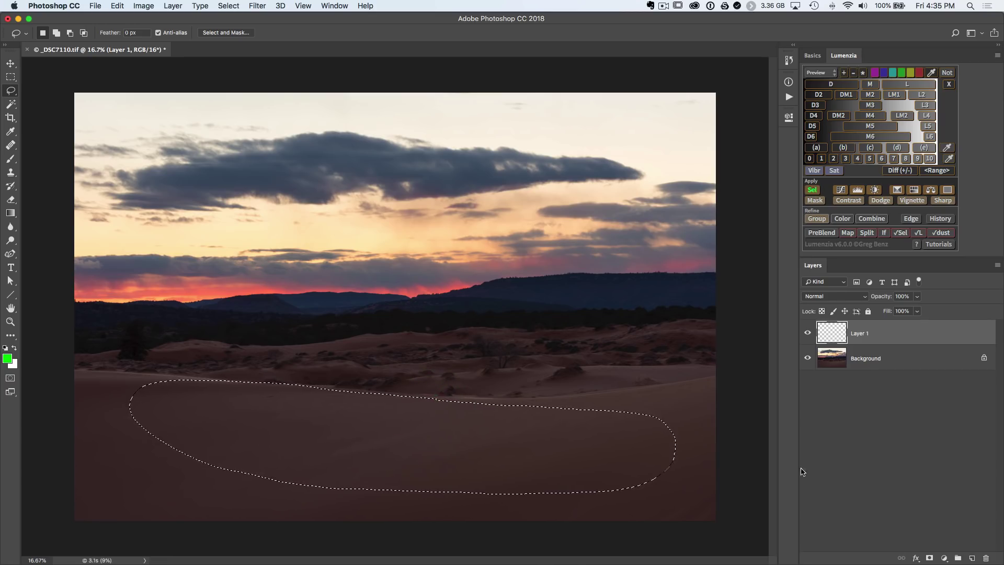
left_click(943, 558)
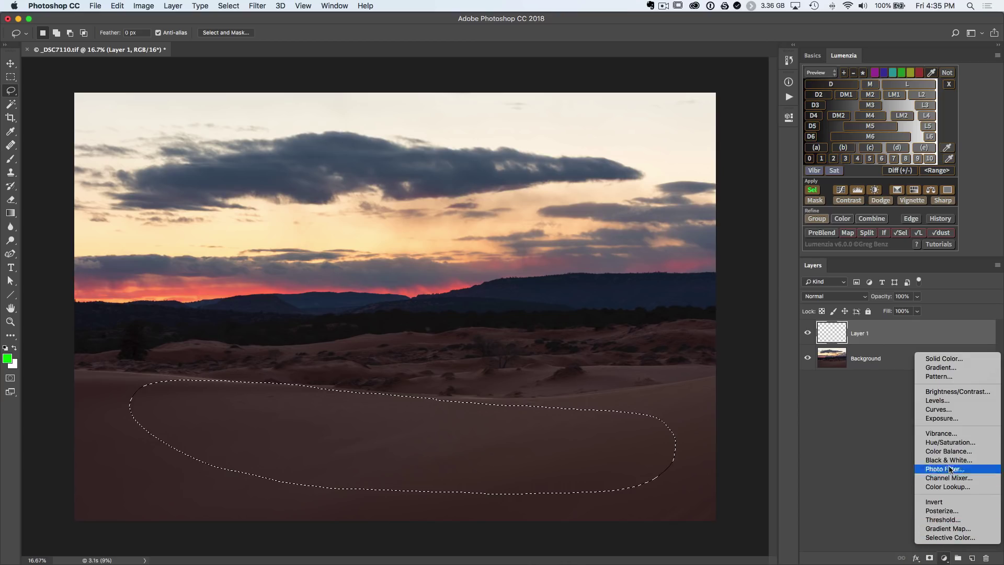
left_click(944, 392)
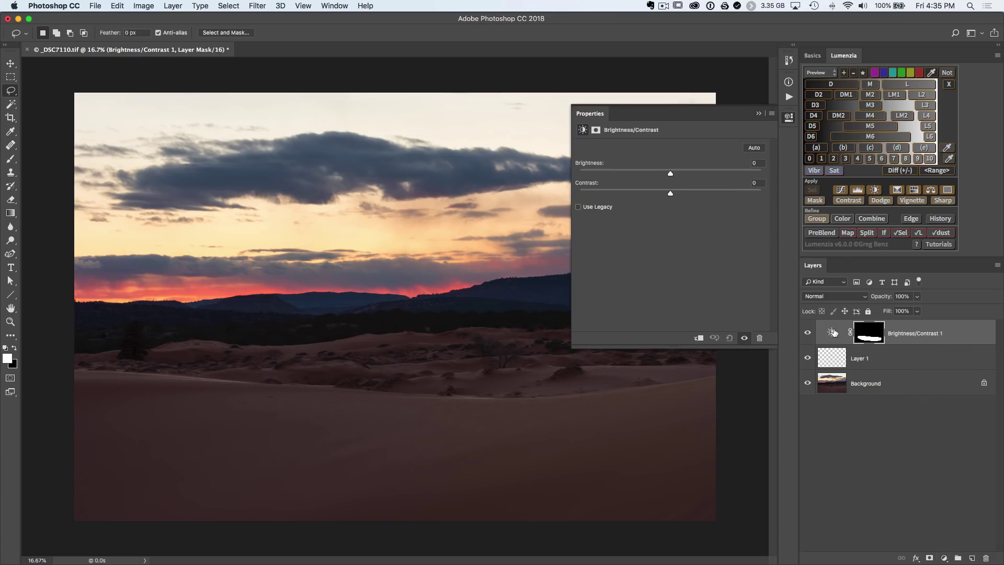
Step: Check the dune mask on its own, then set Brightness 71 and Contrast 14
left_click(870, 333, "alt")
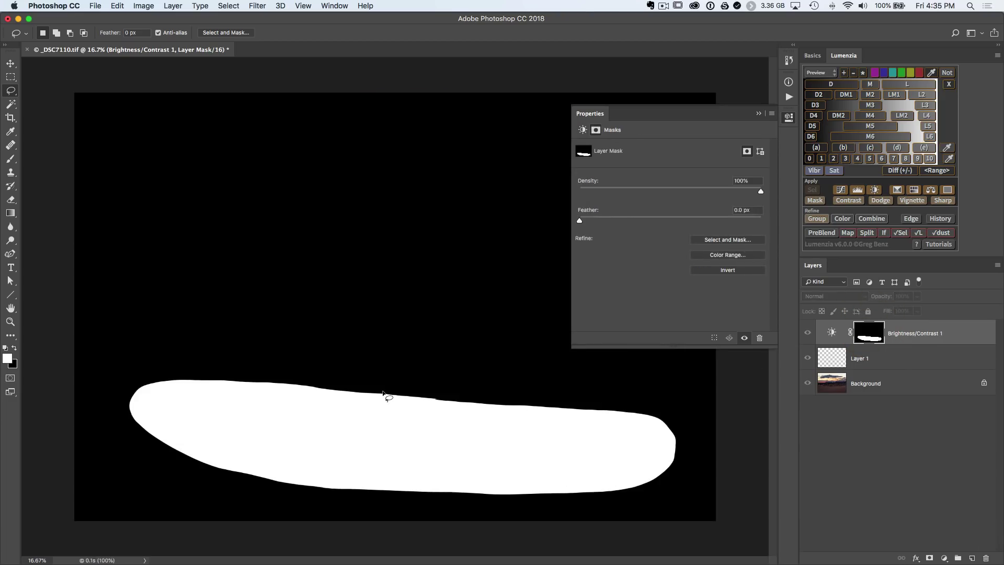
left_click(864, 332, "alt")
left_click(831, 332)
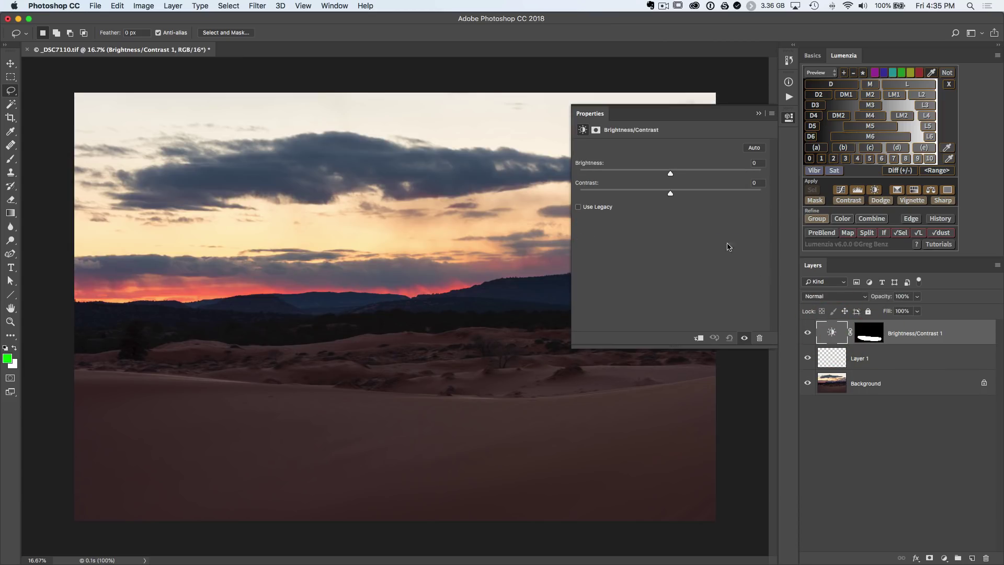
left_click_drag(679, 176, 713, 173)
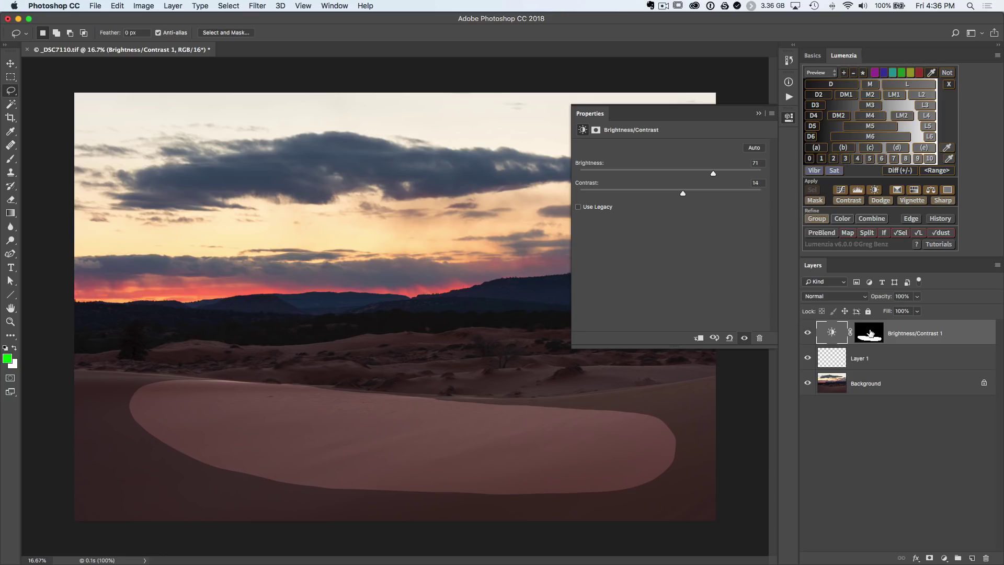
Step: Feather the dune layer mask to about 450 px in the Masks properties
left_click(869, 334)
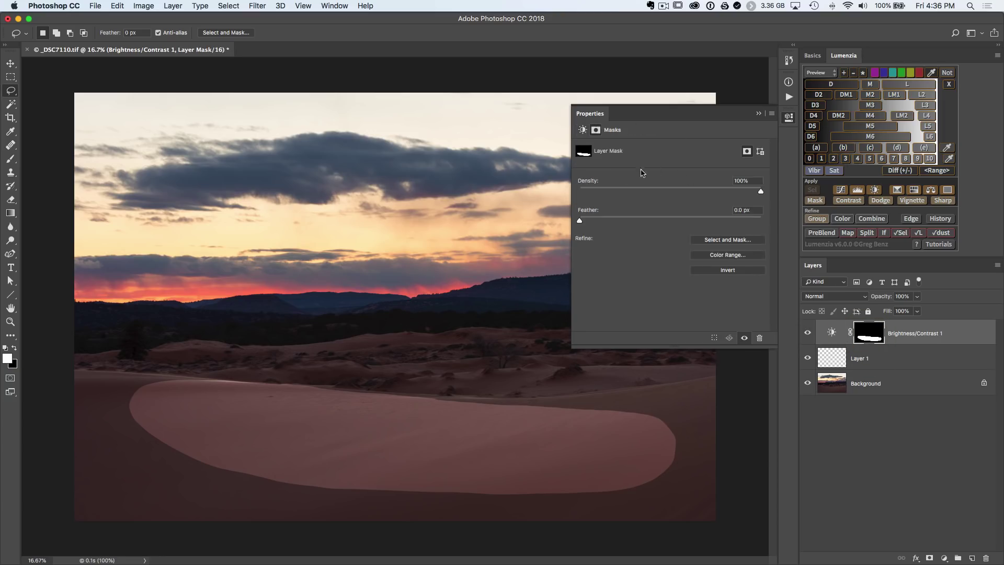
left_click(329, 6)
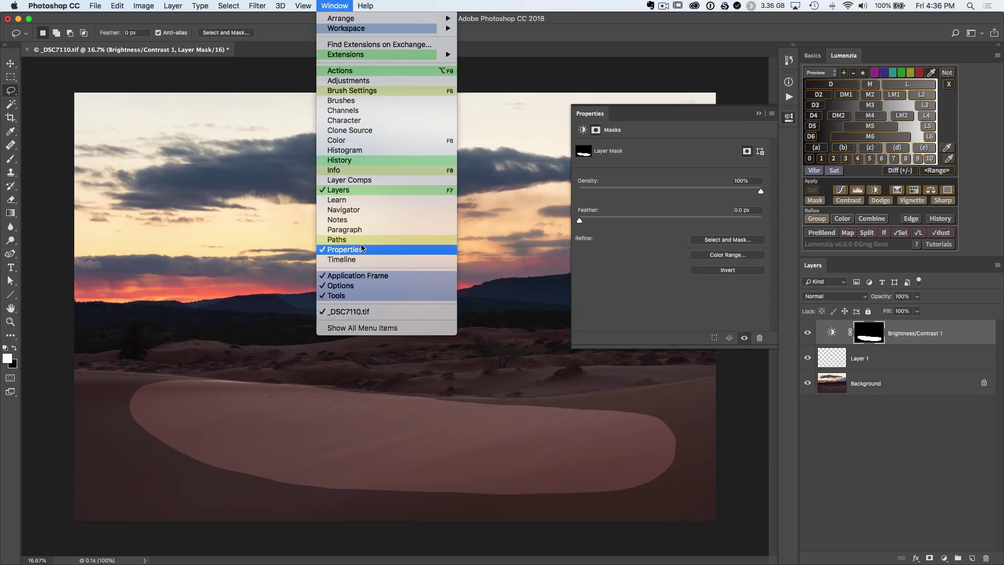
left_click(648, 249)
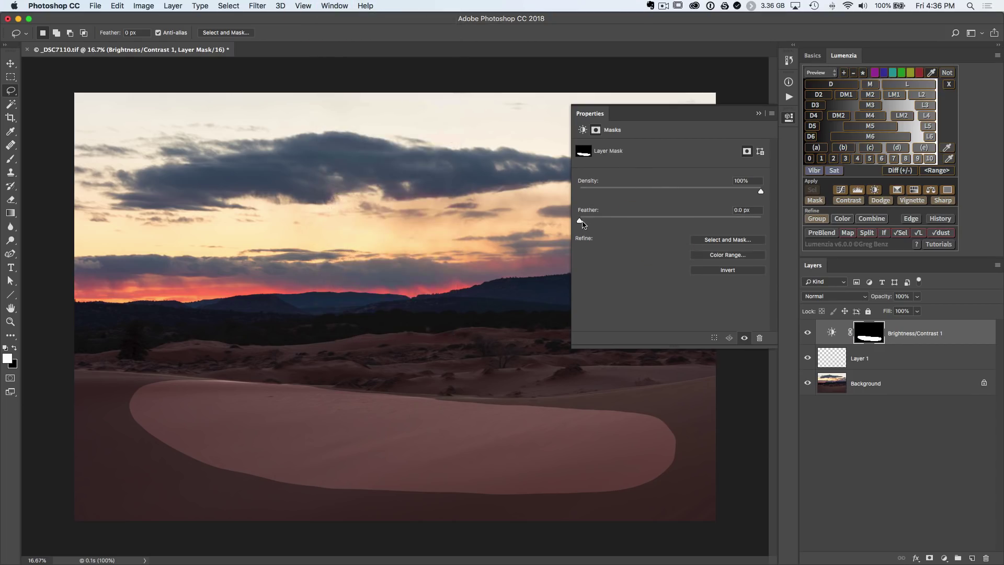
left_click_drag(579, 221, 664, 221)
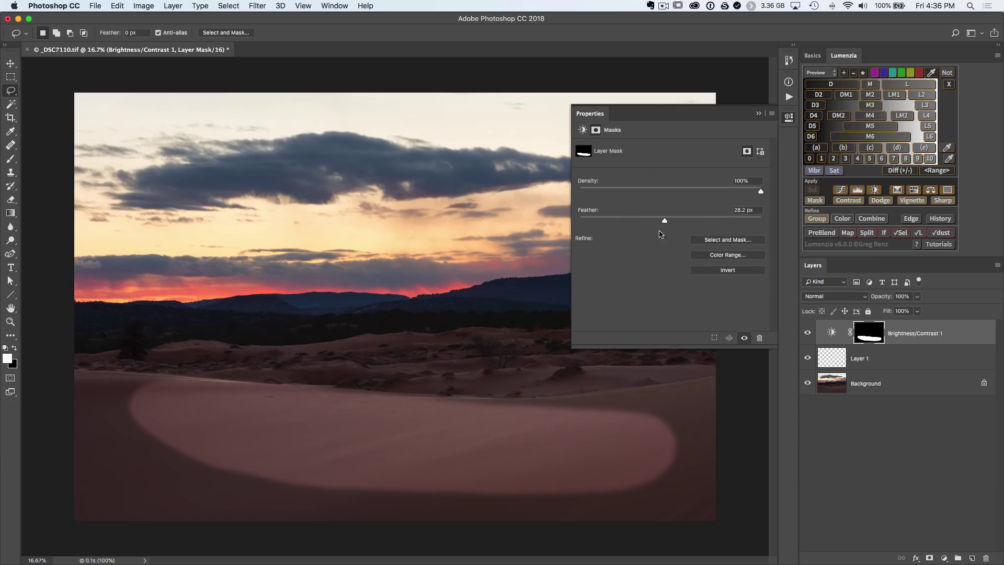
left_click_drag(666, 219, 737, 220)
left_click(739, 223)
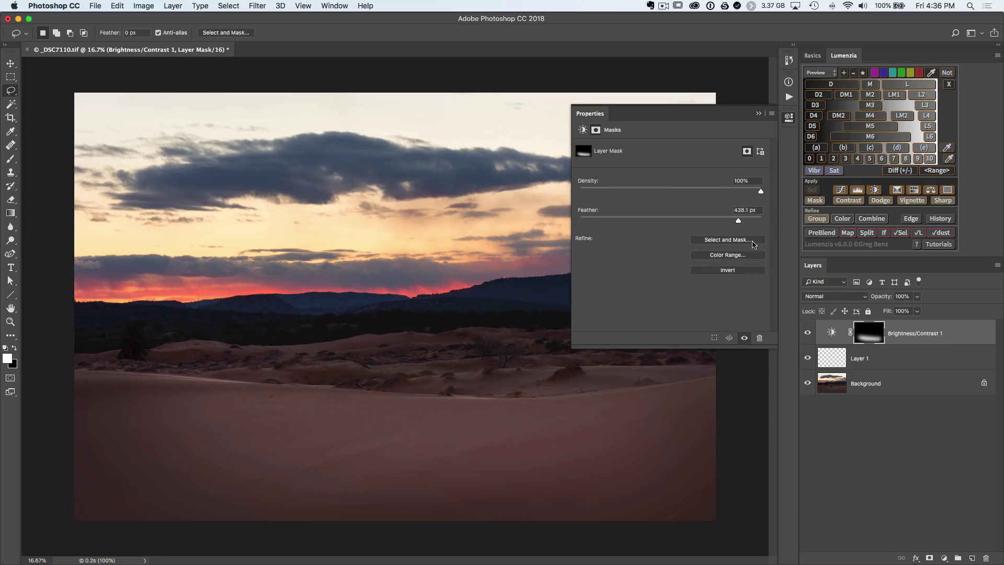
Step: Raise the dune's brightness further and display the layer mask on the canvas
left_click(831, 333)
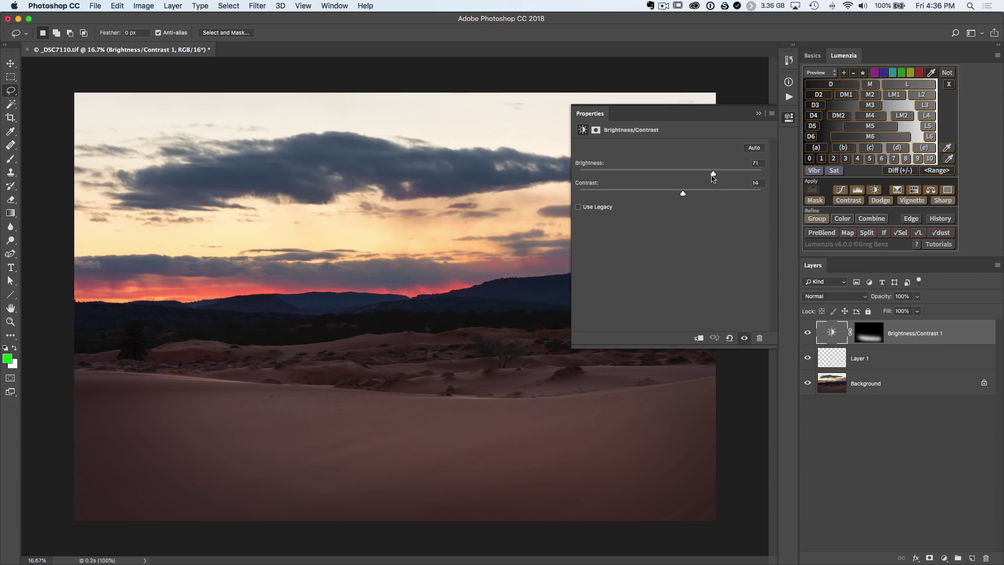
mouse_move(712, 177)
left_mouse_down()
mouse_move(673, 172)
mouse_move(721, 171)
left_mouse_up()
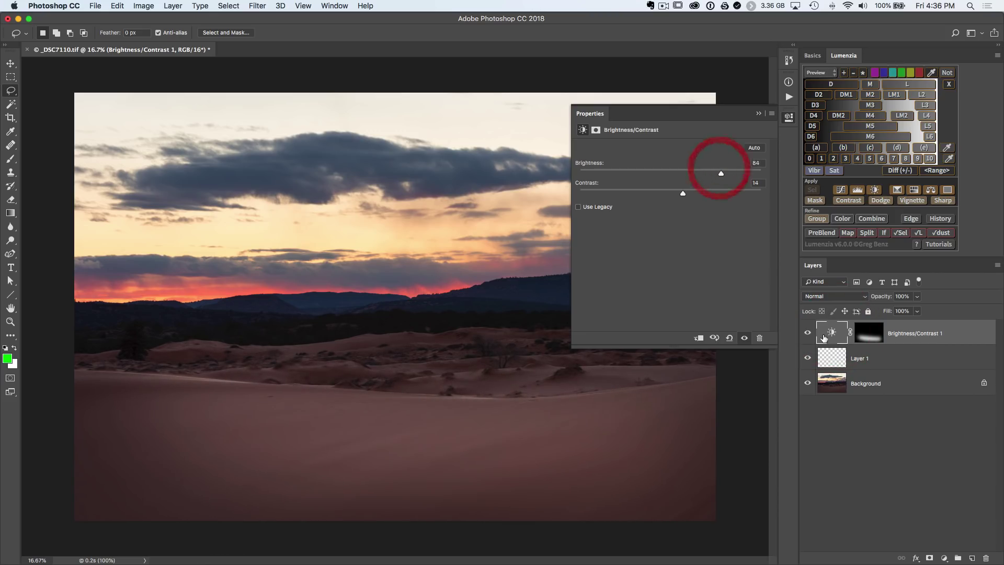
left_click(867, 337, "alt")
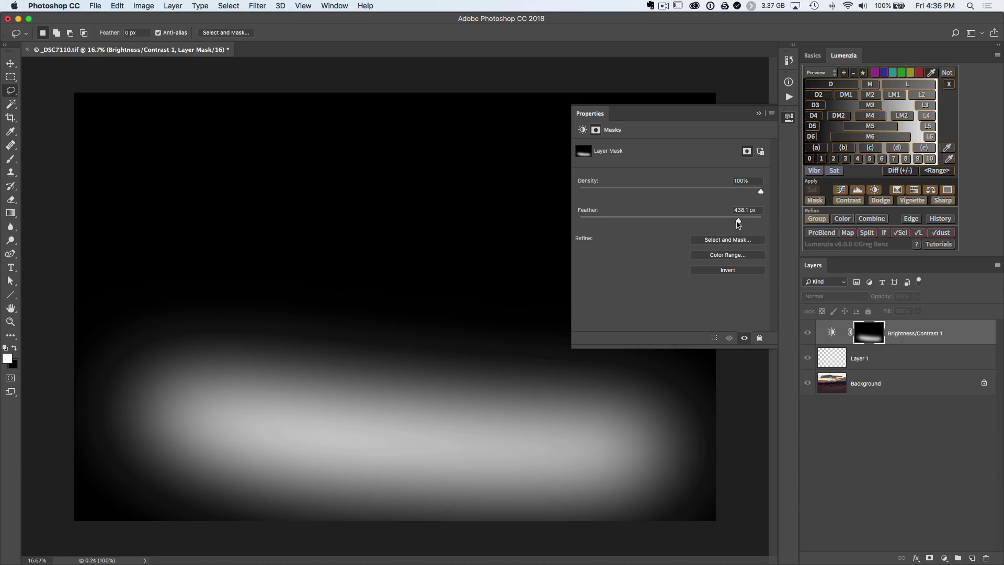
Step: Rework the mask feather, settling it at about 196.2 px
left_click_drag(738, 223, 519, 218)
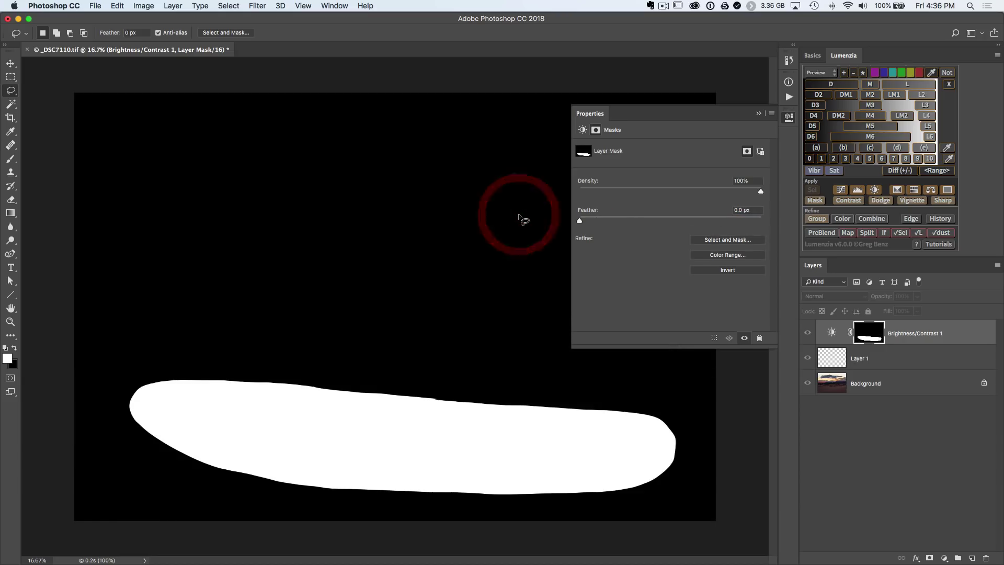
left_click(580, 222)
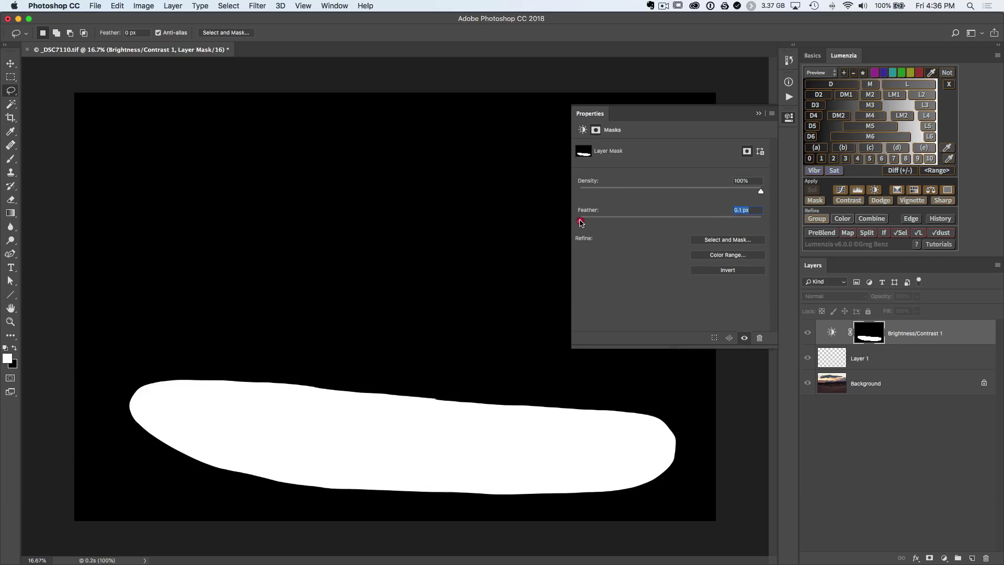
left_click_drag(636, 226, 750, 226)
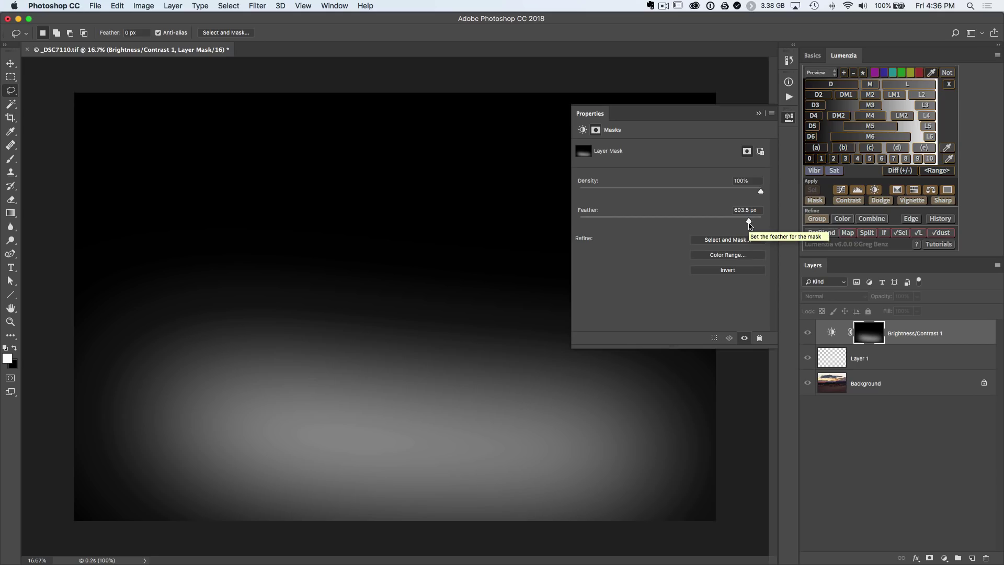
left_click(750, 226)
type("0")
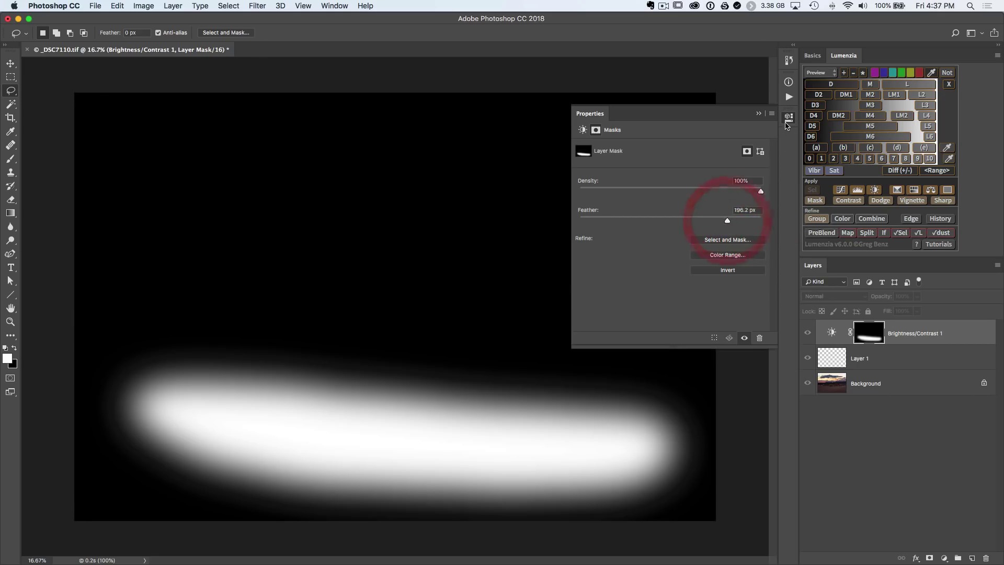
left_click(788, 117)
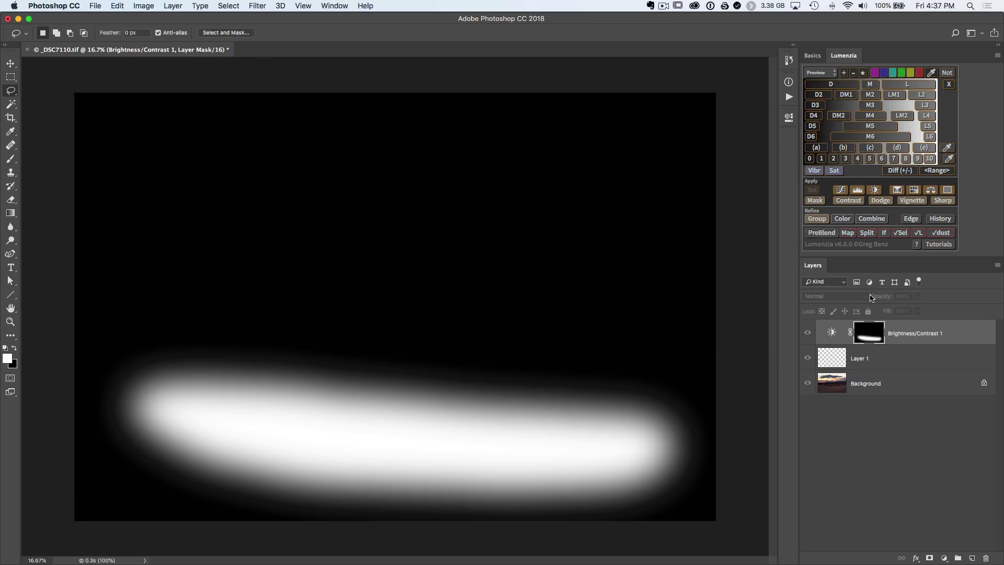
Step: Delete Brightness/Contrast 1 and Layer 1, lasso the dune, and add a new Brightness/Contrast layer
left_click(931, 358, "shift")
left_click(986, 558)
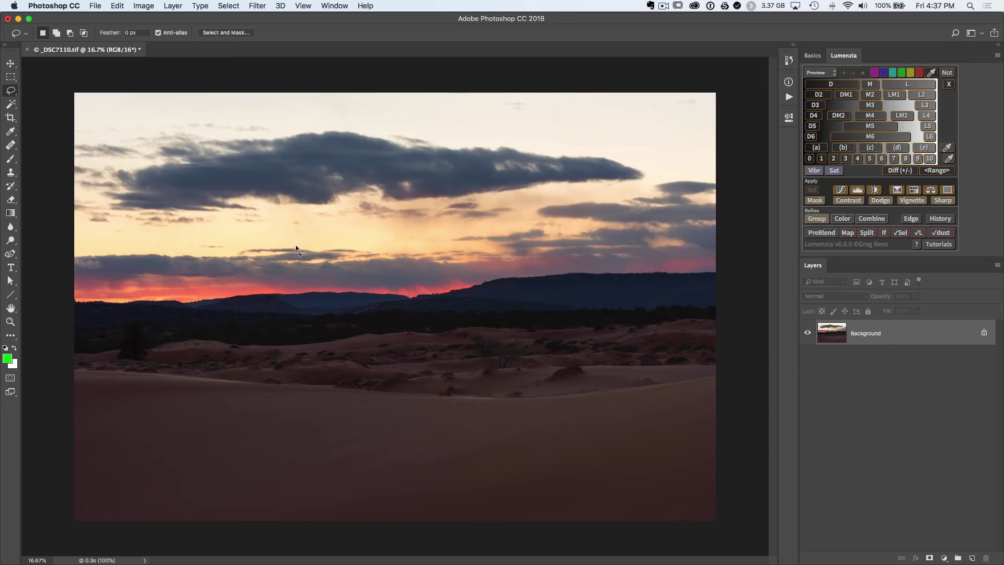
mouse_move(501, 400)
left_mouse_down()
mouse_move(187, 390)
mouse_move(176, 437)
mouse_move(431, 483)
mouse_move(587, 488)
mouse_move(668, 451)
mouse_move(645, 420)
mouse_move(583, 409)
left_mouse_up()
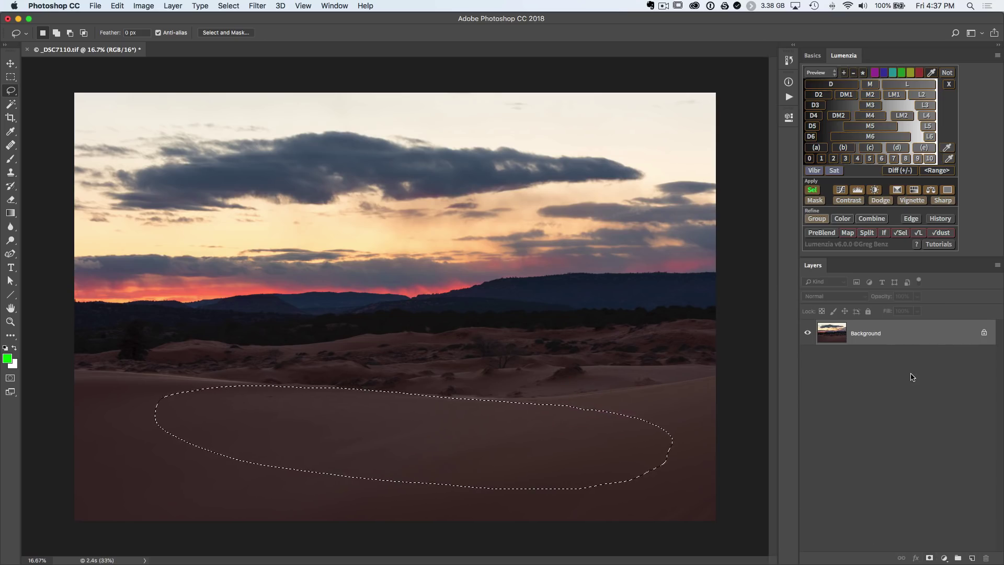
left_click(875, 190)
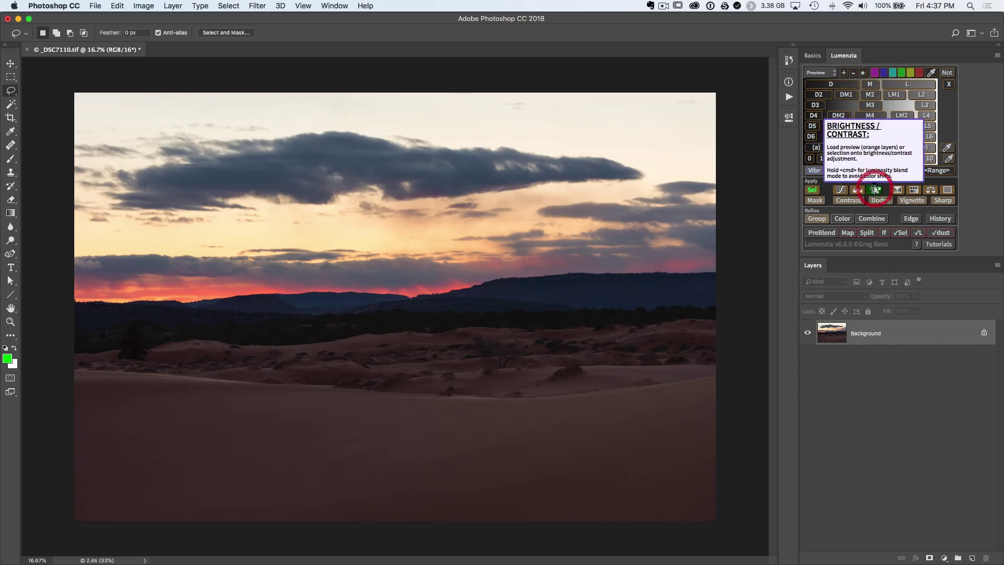
Step: Feather the new layer's dune mask to about 361 px
left_click(871, 337, "alt")
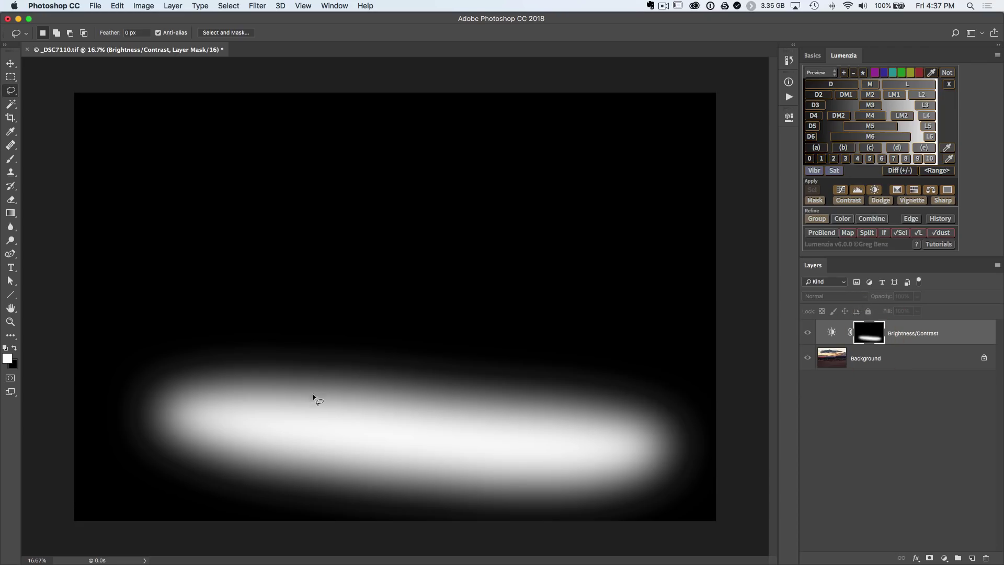
double_click(873, 337)
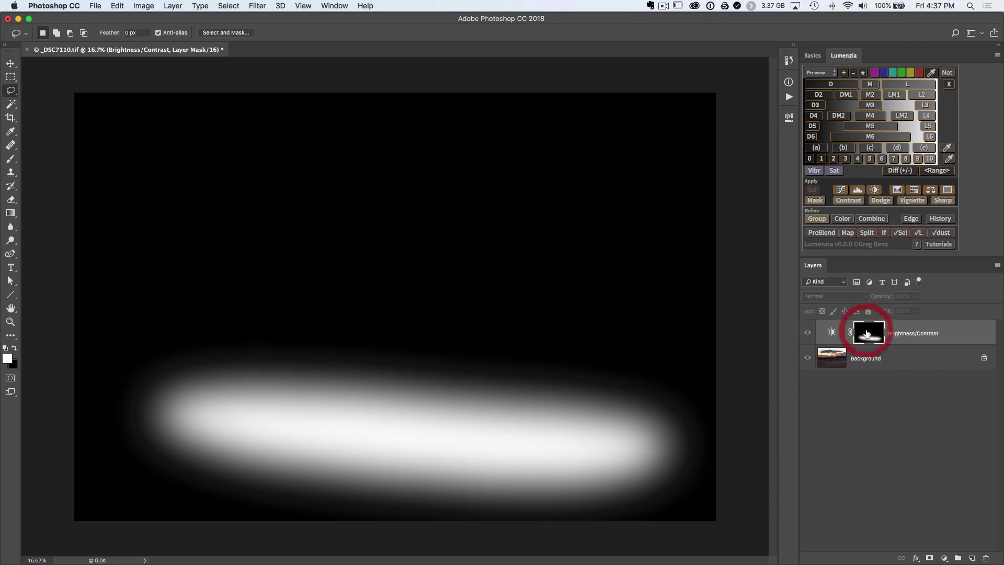
left_click(717, 220)
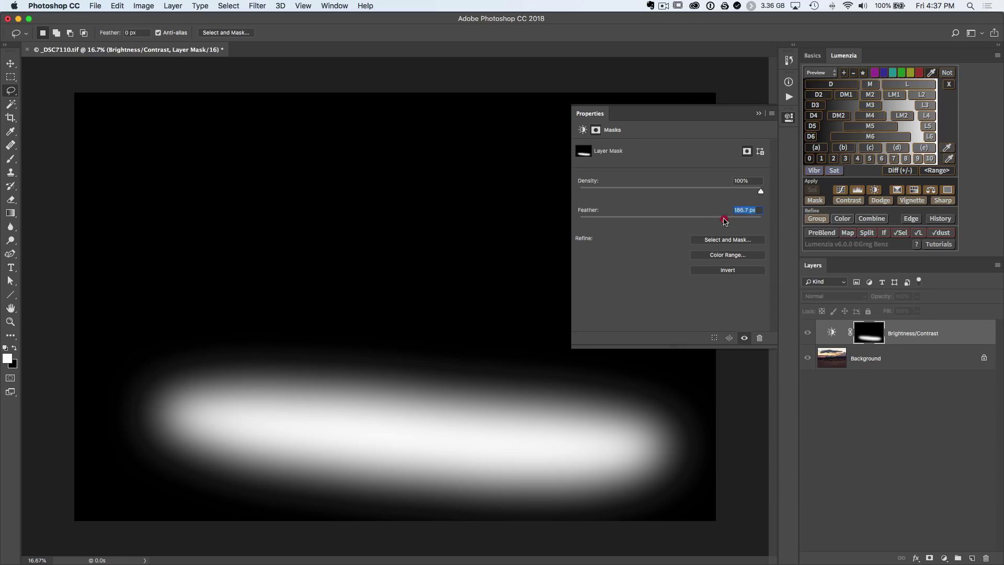
left_click(684, 219)
left_click(735, 220)
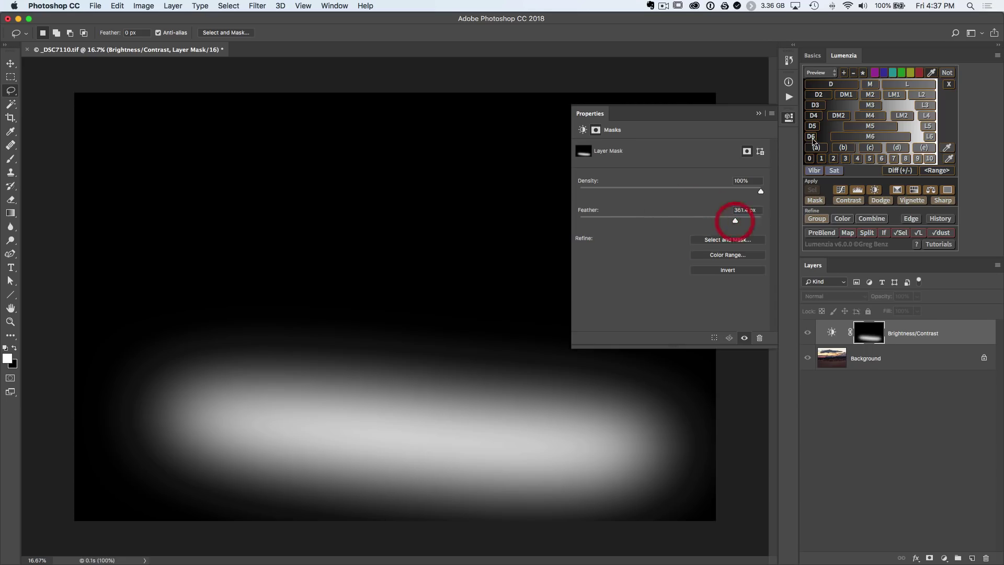
left_click(789, 116)
left_click(868, 332, "alt")
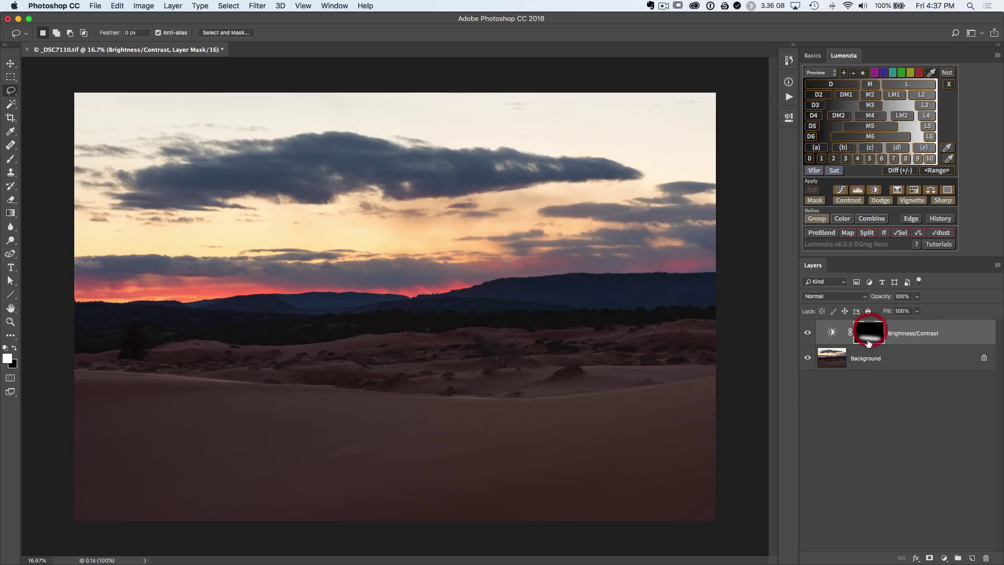
Step: Brighten the masked dune, then lasso an area around the left hills
double_click(831, 332)
left_click_drag(671, 173, 708, 172)
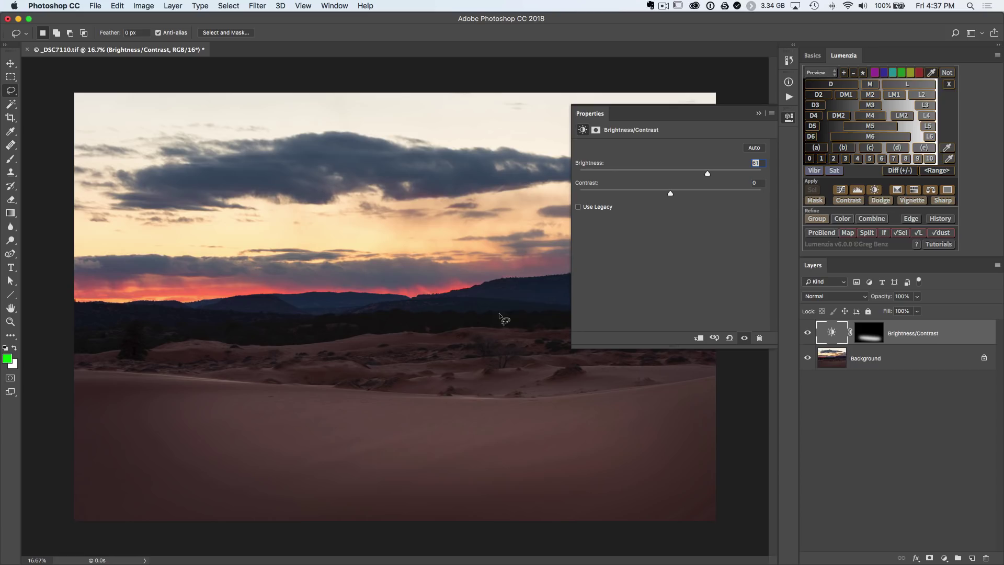
mouse_move(508, 306)
left_mouse_down()
mouse_move(445, 336)
mouse_move(528, 298)
left_mouse_up()
left_click_drag(240, 267, 269, 325)
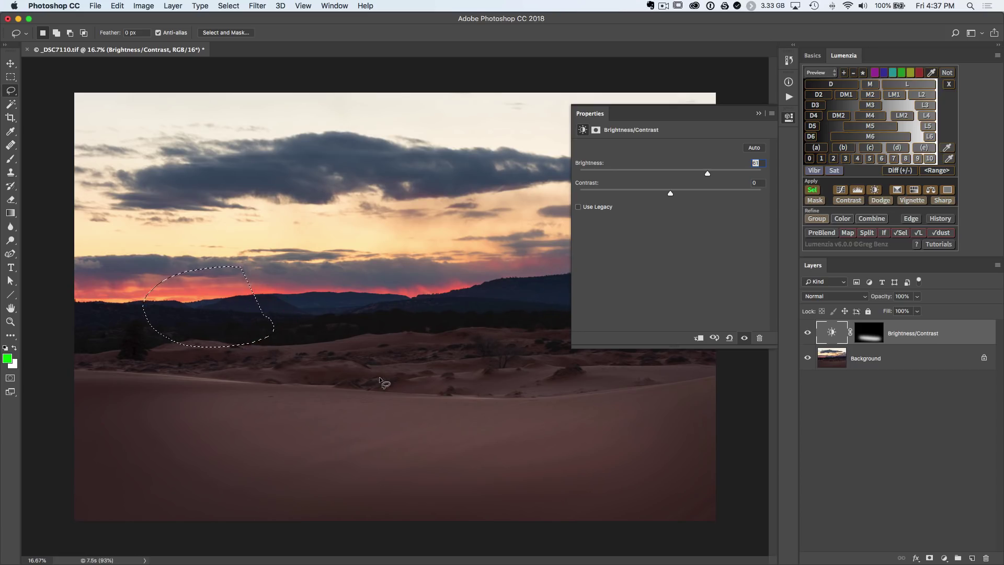
Step: Delete the Brightness/Contrast layer and lasso a new outline around the foreground dune
left_click(985, 558)
left_click(789, 117)
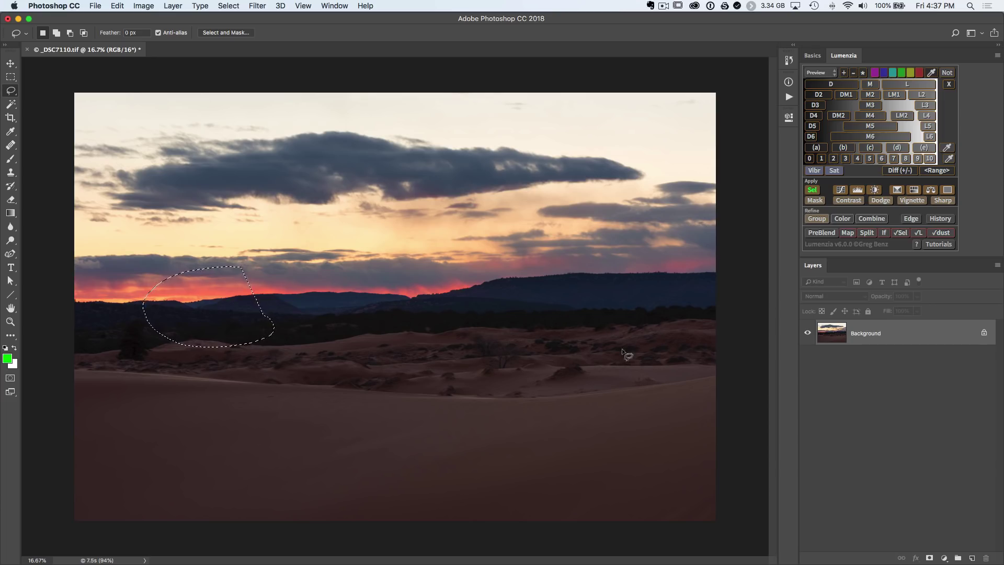
mouse_move(634, 398)
left_mouse_down()
mouse_move(264, 392)
mouse_move(133, 413)
mouse_move(316, 463)
mouse_move(670, 480)
mouse_move(787, 467)
mouse_move(624, 401)
left_mouse_up()
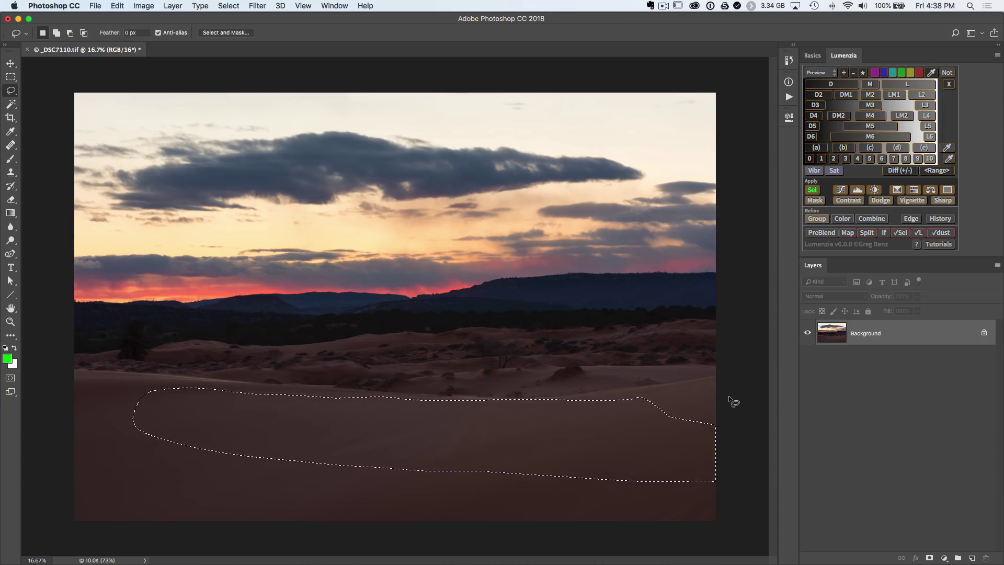
Step: Extend the dune selection with a Shift-lasso, then cut away its right-hand part with Alt-lasso
key("shift")
mouse_move(728, 395)
left_mouse_down()
mouse_move(633, 337)
mouse_move(689, 304)
mouse_move(722, 347)
mouse_move(611, 382)
mouse_move(778, 397)
mouse_move(738, 364)
left_mouse_up()
key("alt")
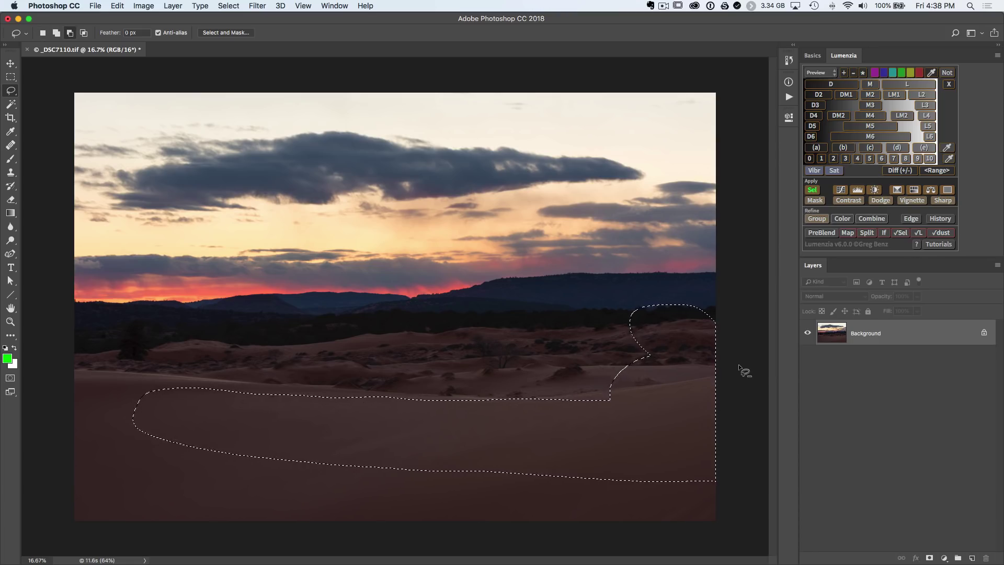
mouse_move(750, 311)
left_mouse_down()
mouse_move(731, 294)
mouse_move(653, 280)
mouse_move(605, 311)
mouse_move(595, 381)
mouse_move(692, 448)
left_mouse_up()
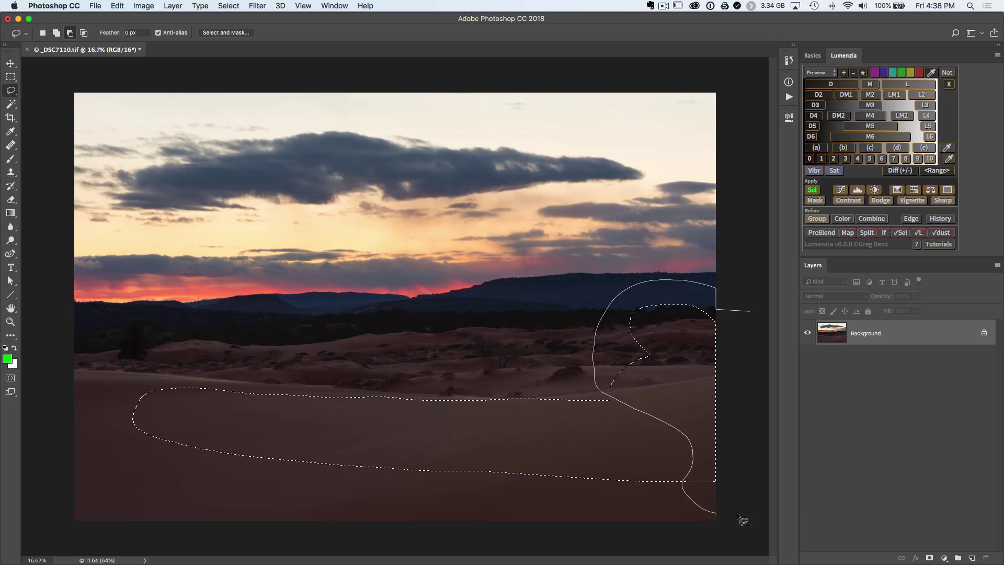
left_click_drag(737, 513, 738, 512)
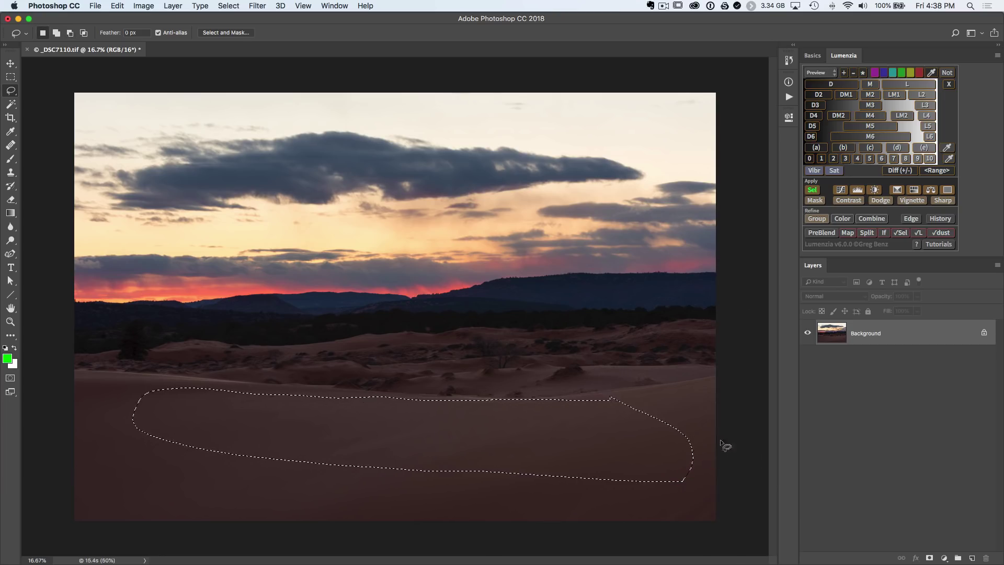
mouse_move(634, 384)
left_mouse_down()
mouse_move(595, 389)
mouse_move(647, 404)
left_mouse_up()
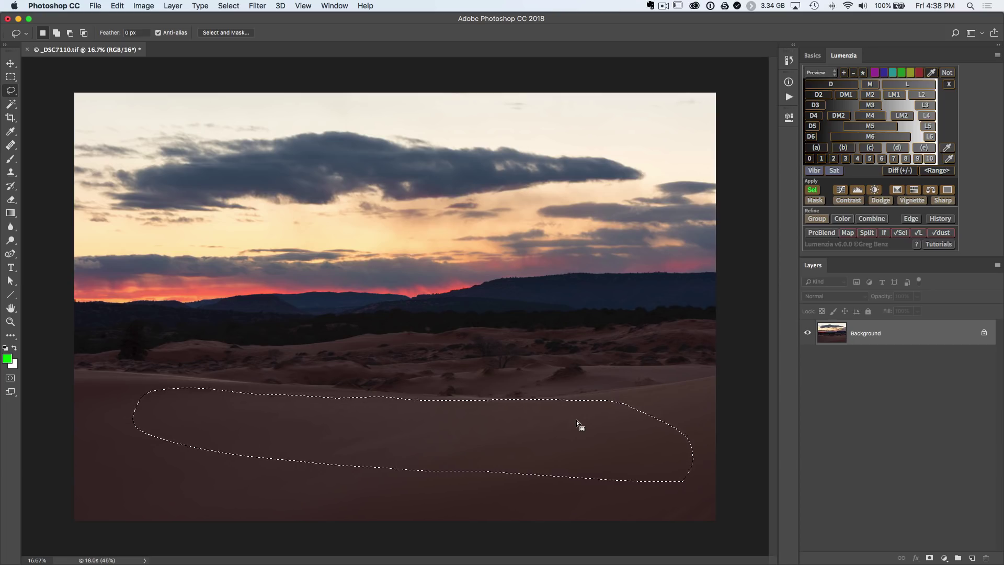
Step: Deselect the dune with Cmd+D and switch to the Magic Wand Tool
key("super+d")
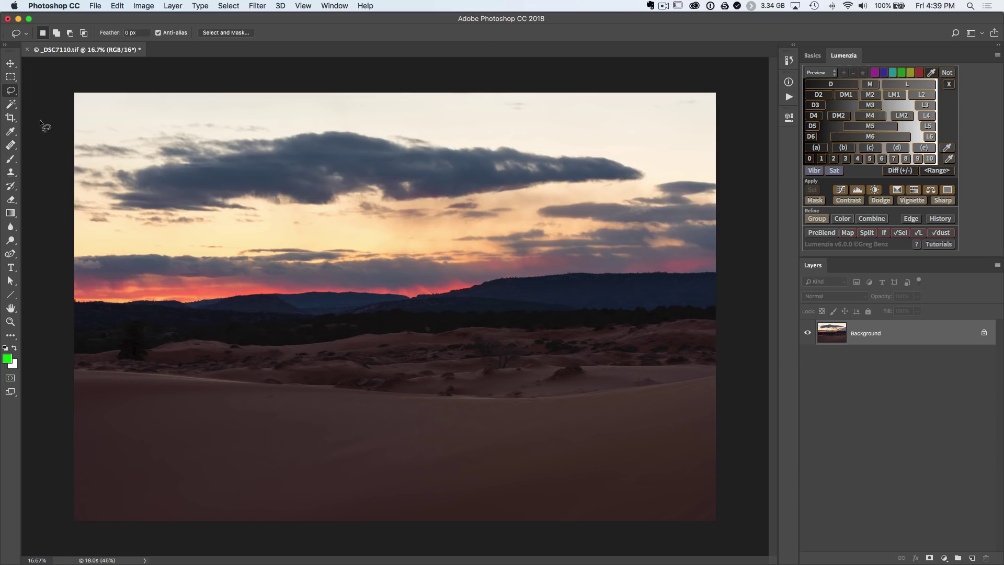
left_click(11, 105)
left_click_drag(11, 106, 58, 114)
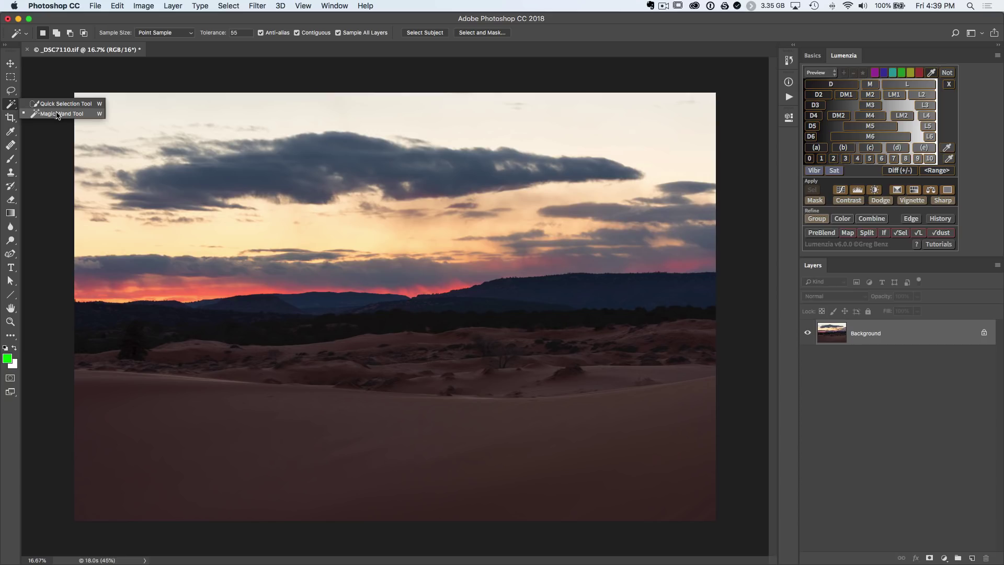
left_click_drag(57, 115, 56, 115)
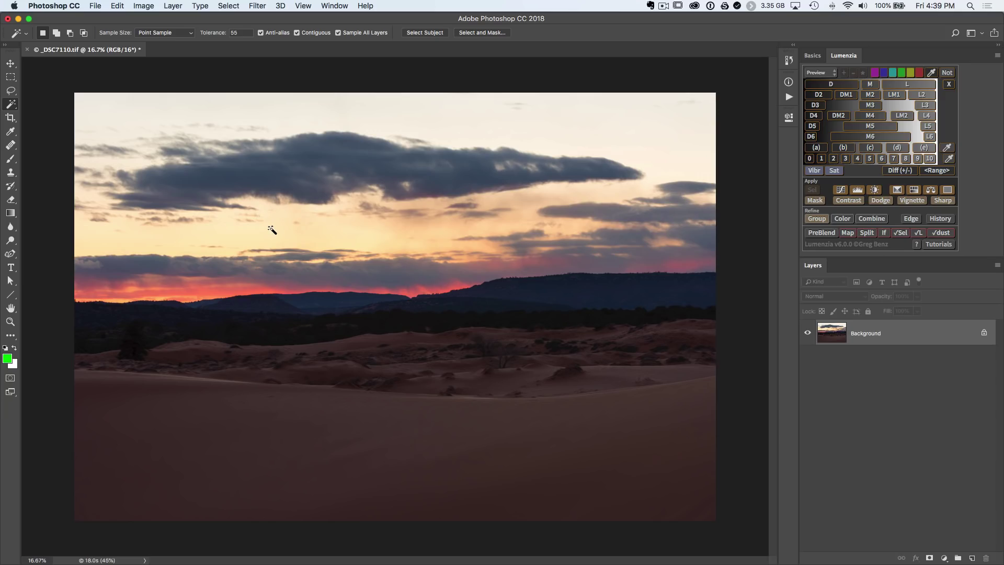
Step: Magic-wand the dark cloud, the red band above the hills, and the bright sky
left_click(257, 173)
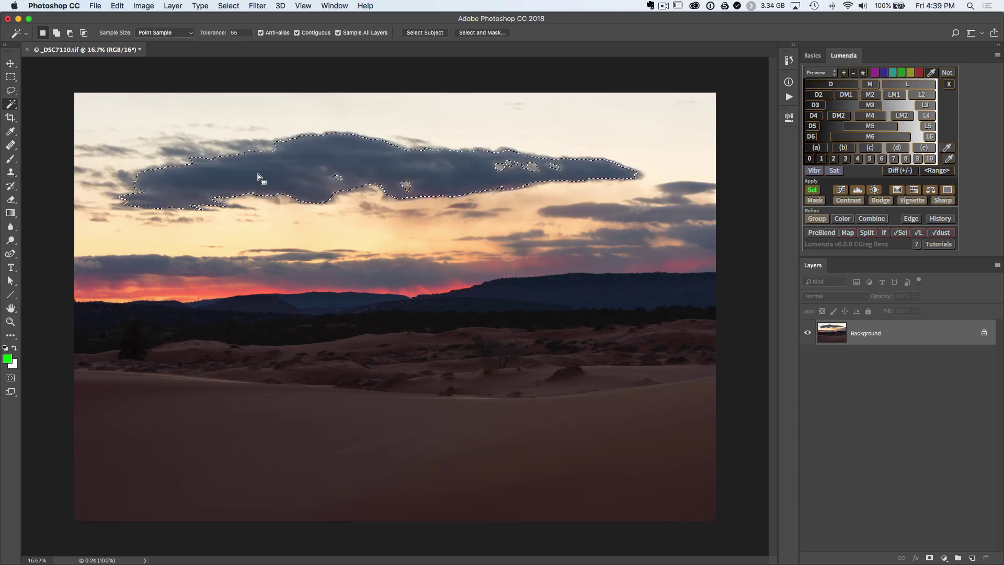
left_click(219, 290)
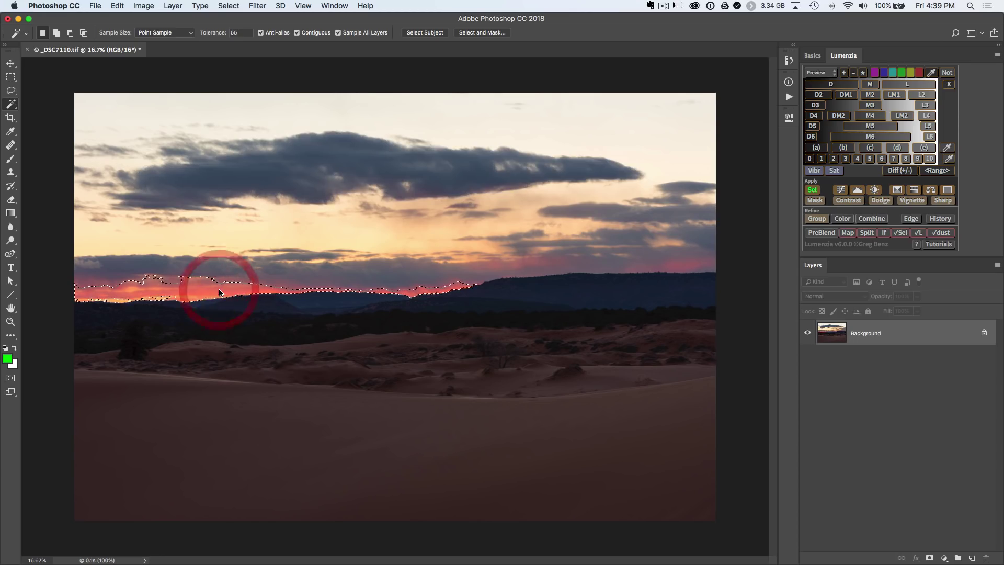
left_click(265, 236)
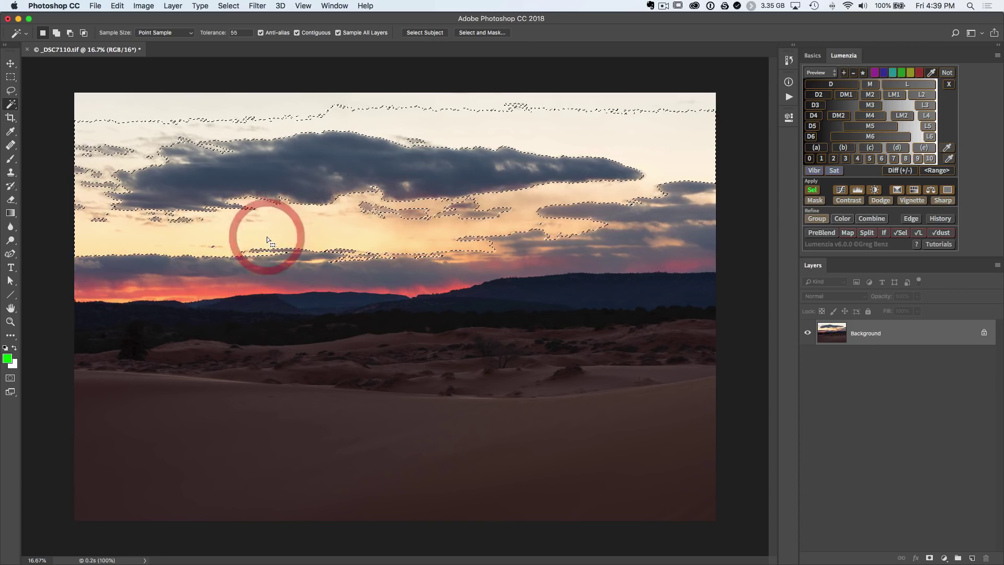
Step: Add a Brightness/Contrast layer from the sky selection and check its mask
left_click(943, 557)
left_click(947, 392)
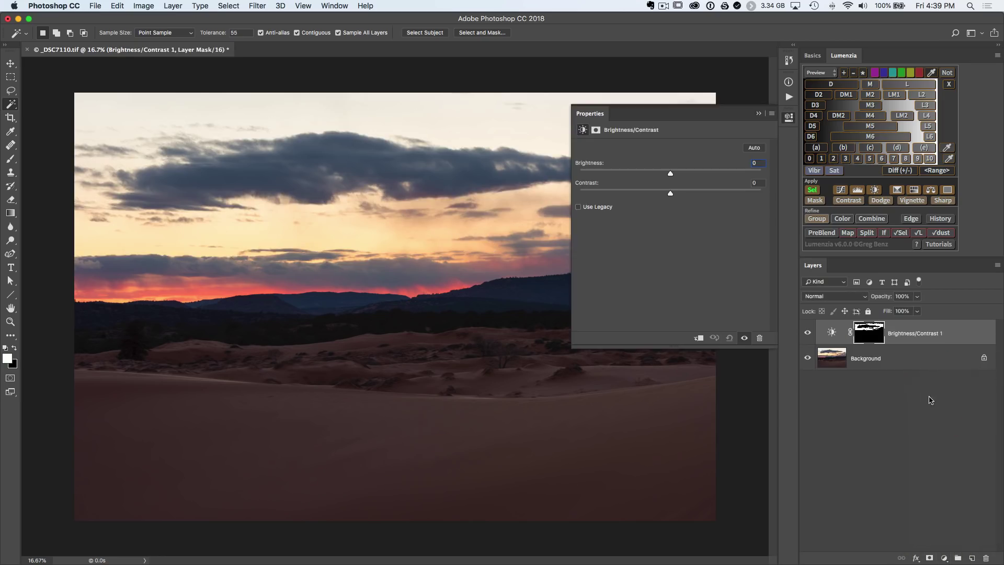
left_click(872, 338)
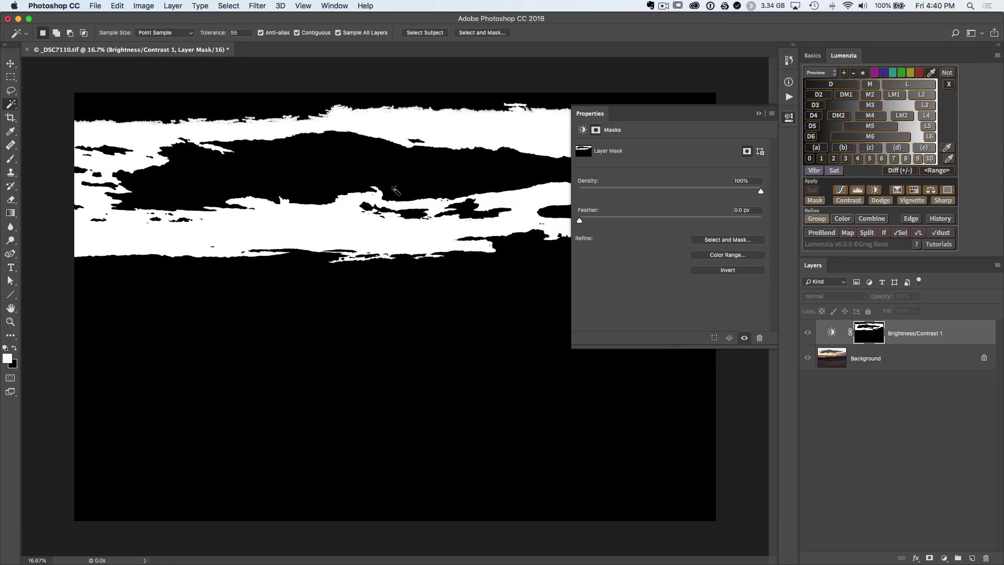
left_click(788, 118)
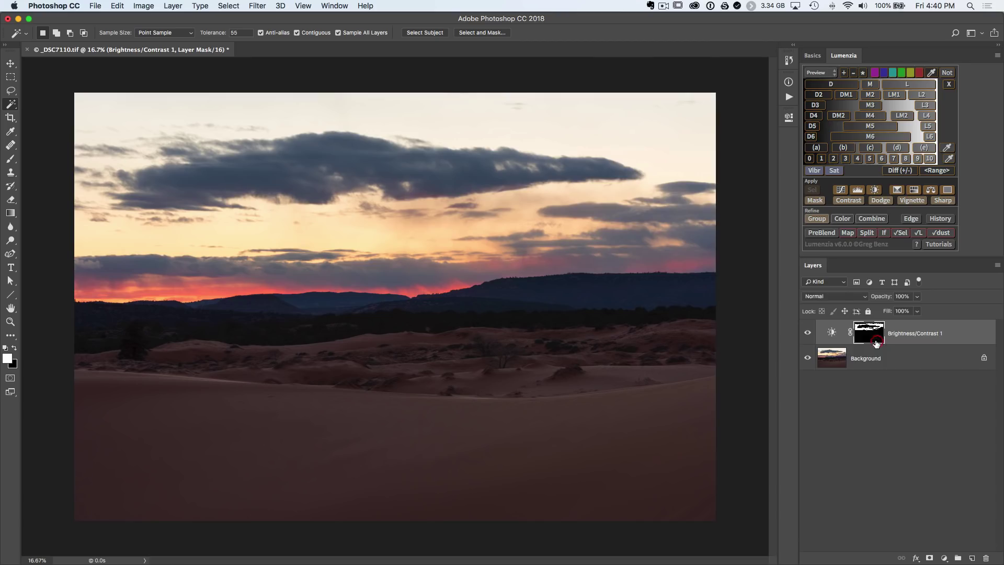
left_click(875, 343, "alt")
Step: Set the sky adjustment's Brightness to about -11
double_click(830, 335)
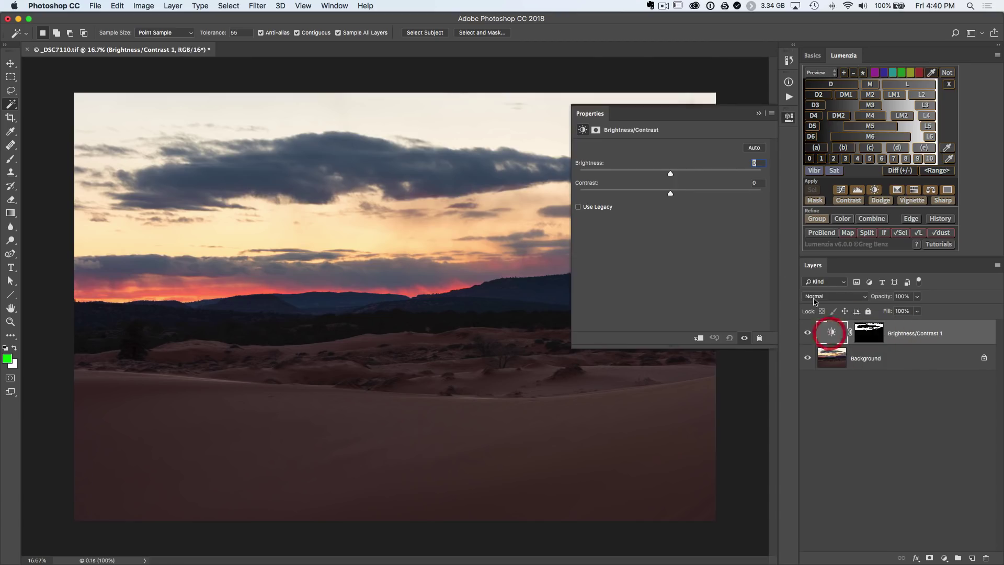
mouse_move(669, 175)
left_mouse_down()
mouse_move(701, 174)
mouse_move(606, 175)
mouse_move(662, 174)
left_mouse_up()
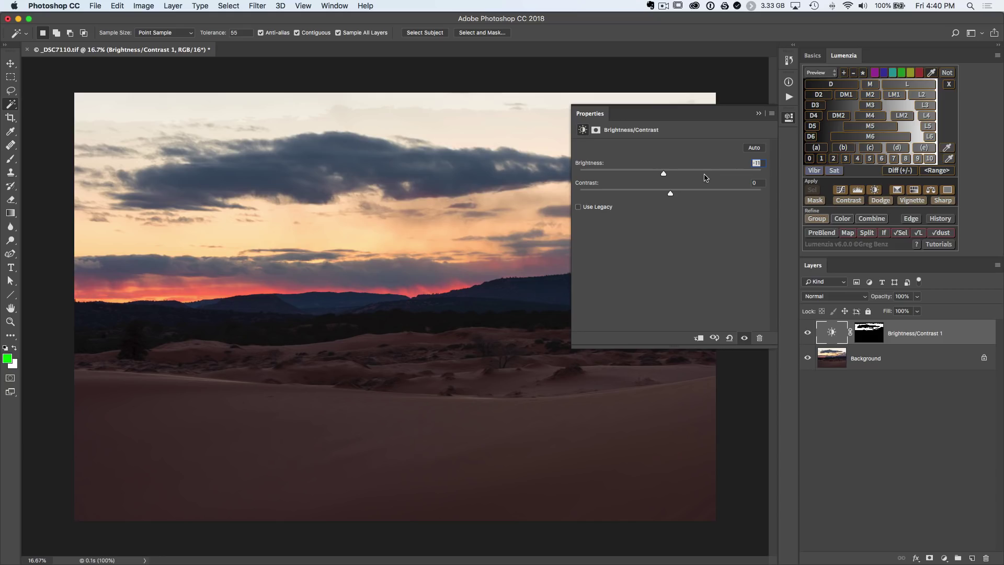
left_click(789, 118)
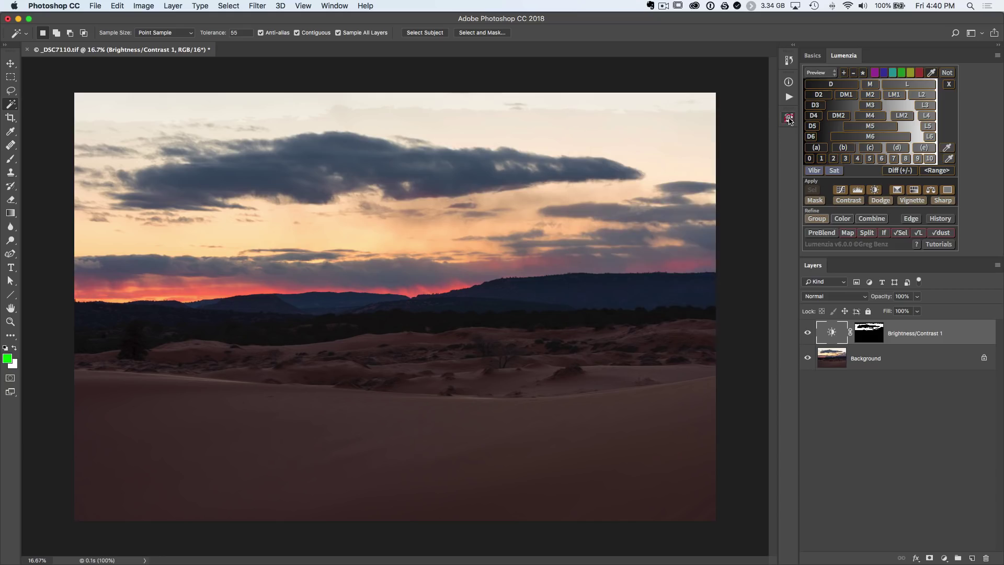
Step: Delete Brightness/Contrast 1 and Quick Select the sky above the mountain ridge
left_click(984, 558)
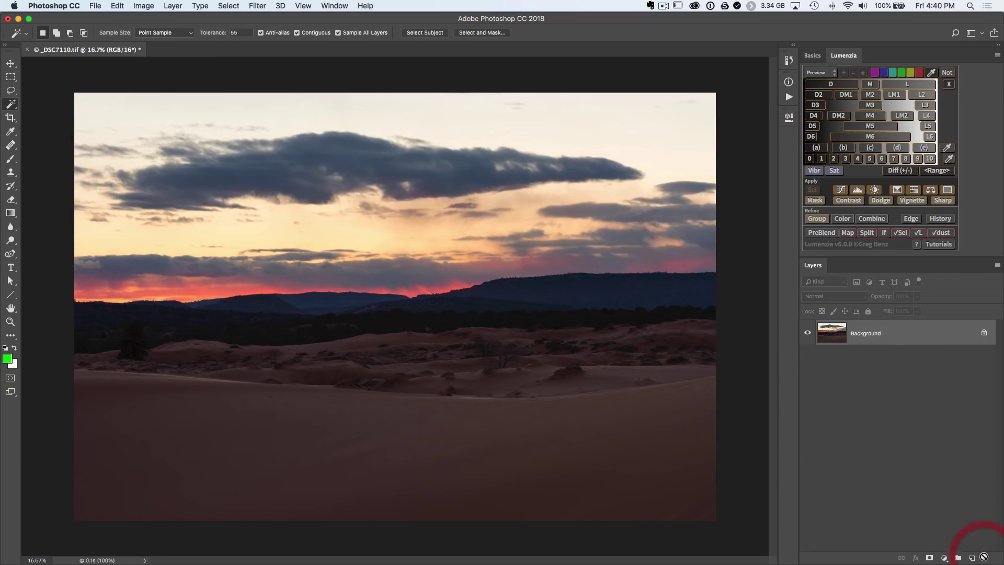
left_click(14, 107)
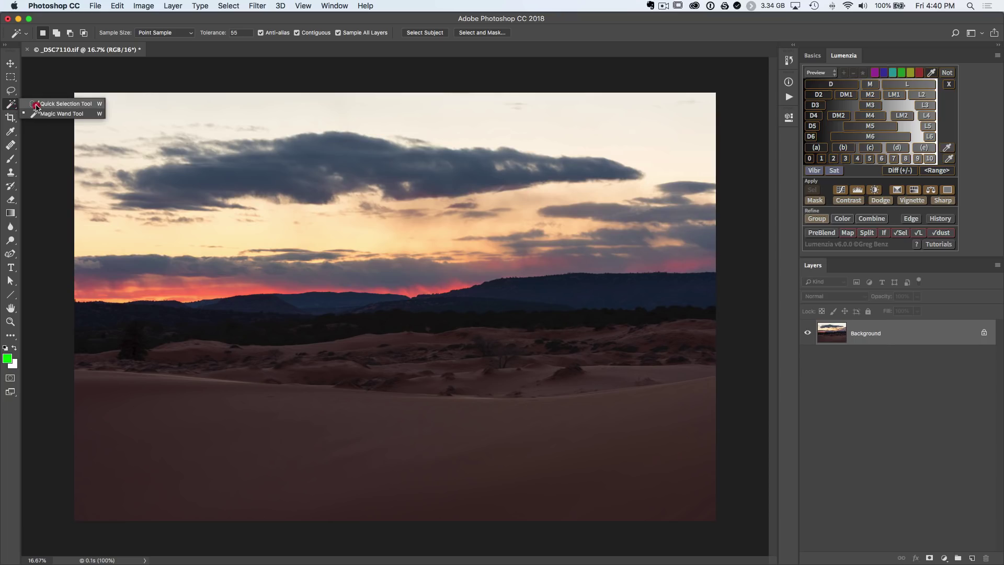
left_click(36, 106)
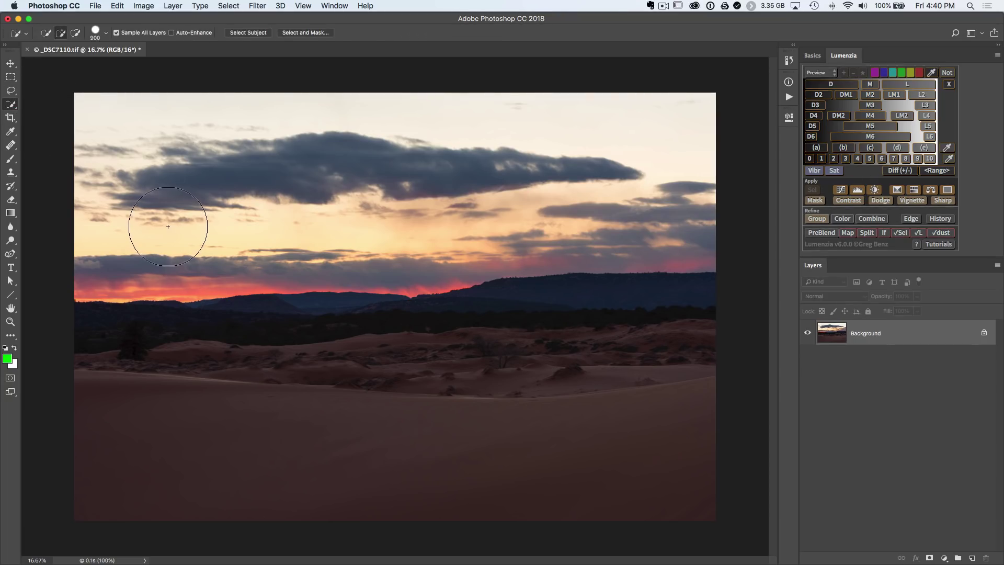
mouse_move(168, 226)
left_mouse_down()
mouse_move(118, 238)
mouse_move(556, 197)
mouse_move(650, 162)
mouse_move(635, 170)
left_mouse_up()
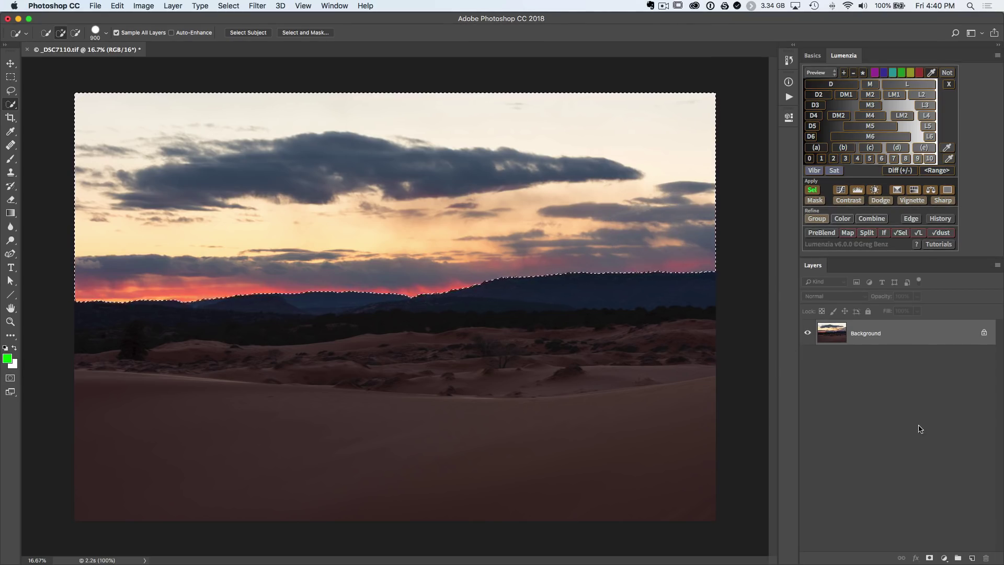
Step: Add a sky-masked Brightness/Contrast layer, check its mask, and lower Brightness slightly
left_click(943, 558)
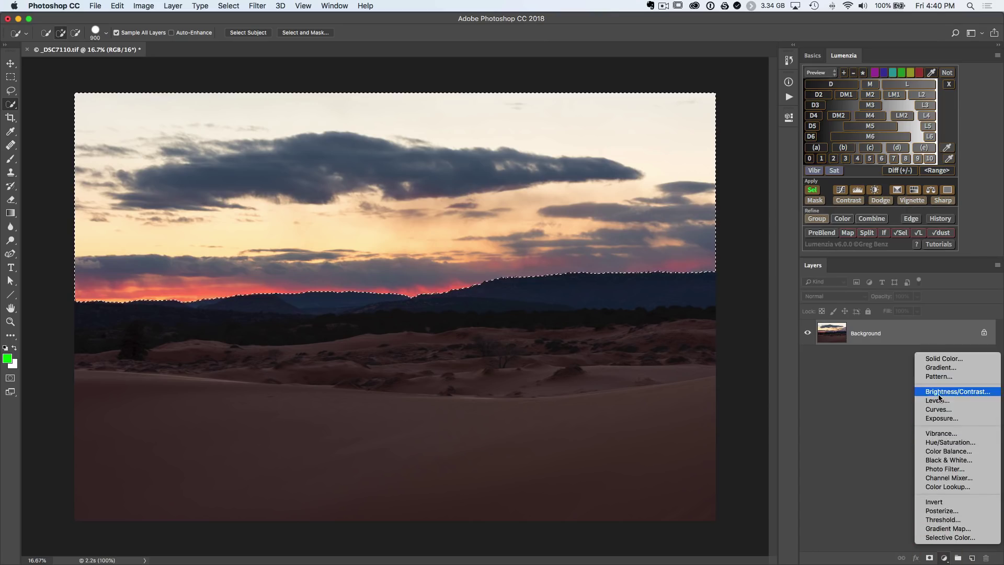
left_click(939, 393)
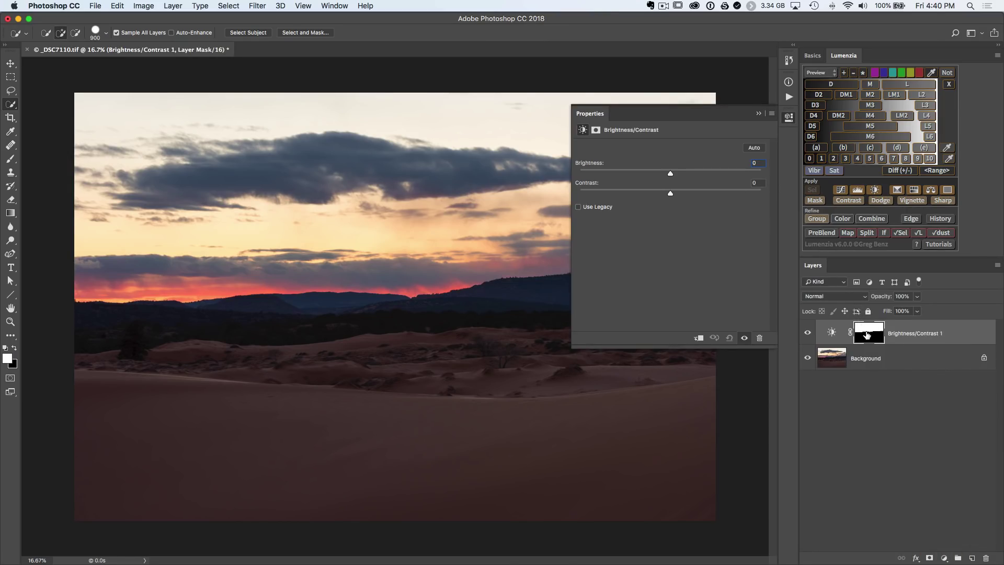
left_click(867, 334, "alt")
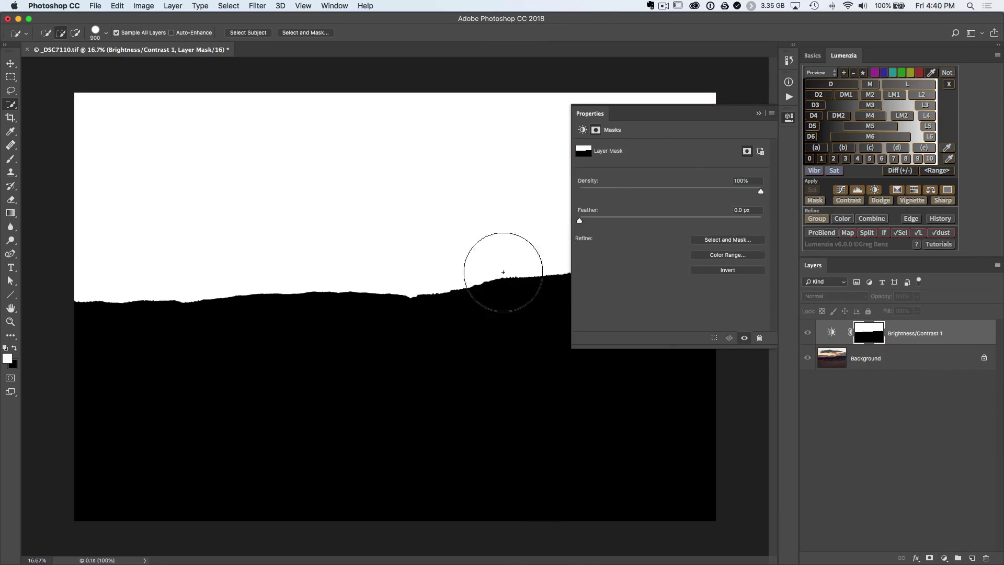
left_click(789, 119)
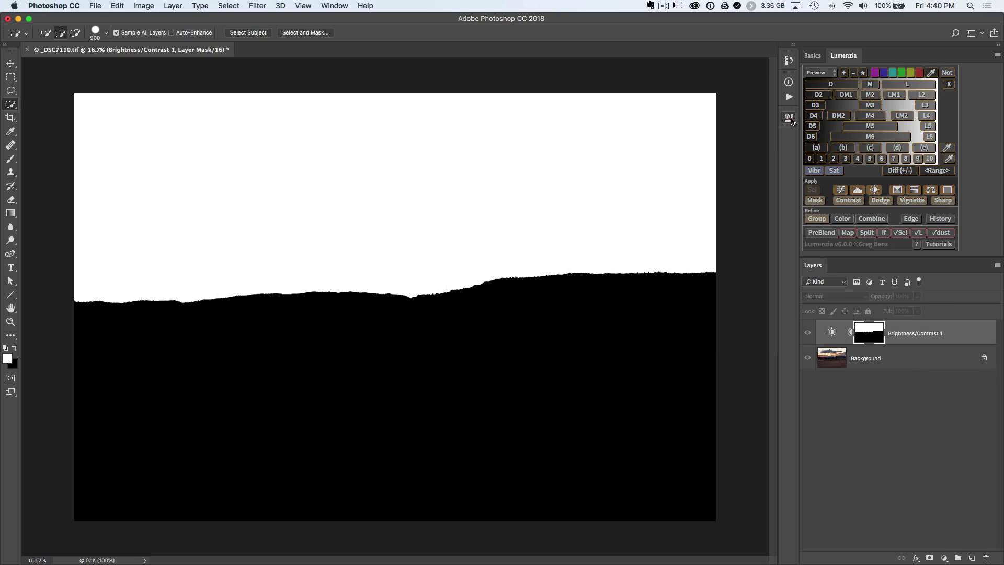
left_click(865, 332, "alt")
double_click(831, 335)
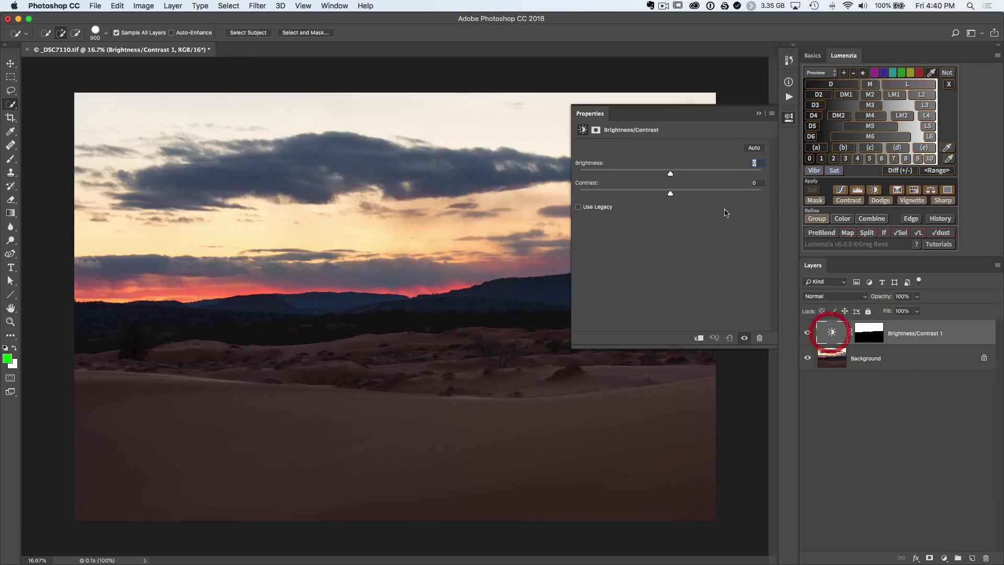
mouse_move(670, 171)
left_mouse_down()
mouse_move(643, 176)
mouse_move(691, 176)
mouse_move(657, 174)
left_mouse_up()
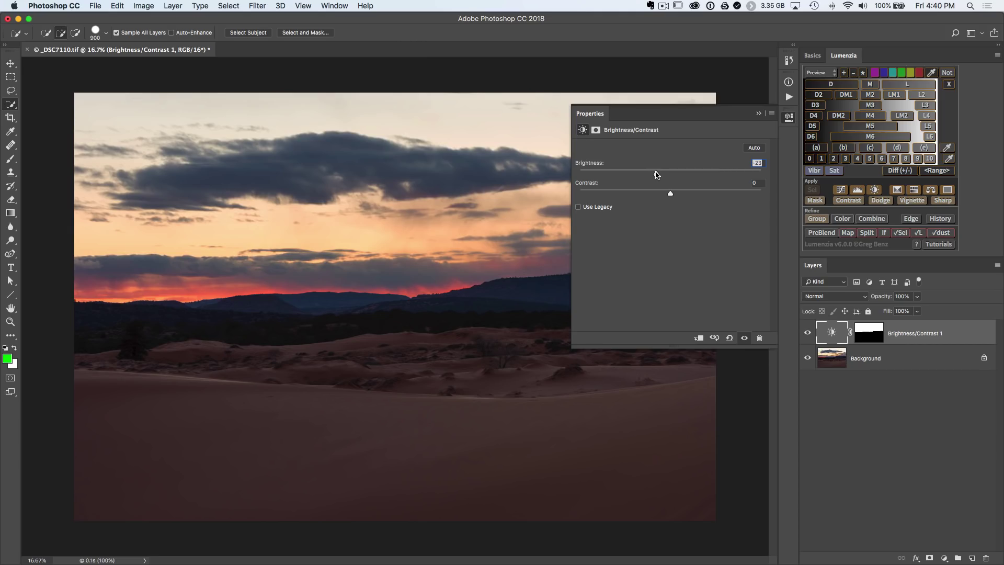
Step: Zoom in on the tree line and toggle the adjustment on and off to compare
key("super+equal")
key("super+equal")
key("super+equal")
key("super+equal")
key("super+equal")
key("super+equal")
key("super+equal")
key("super+equal")
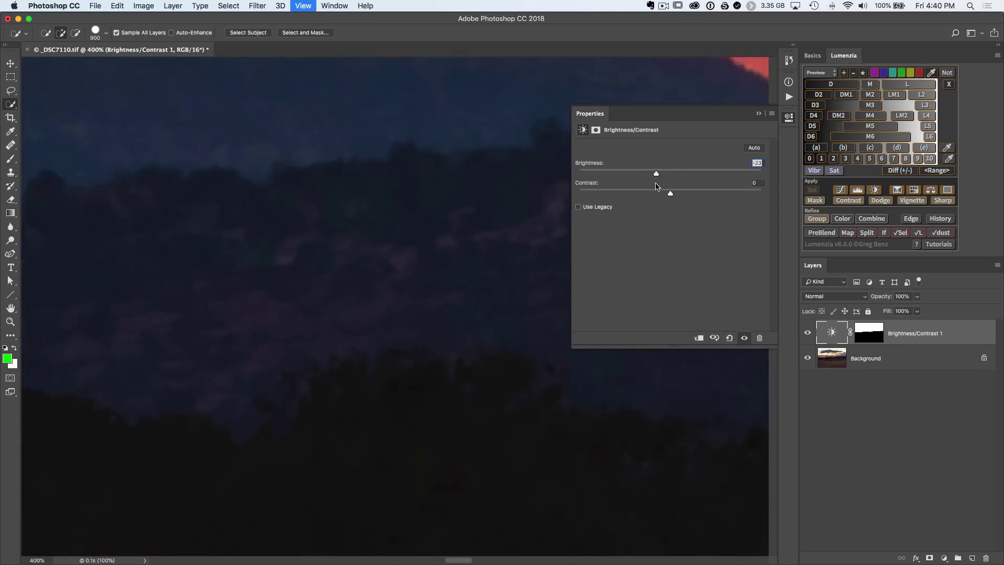
left_click_drag(443, 164, 643, 445)
left_click(650, 446, "super")
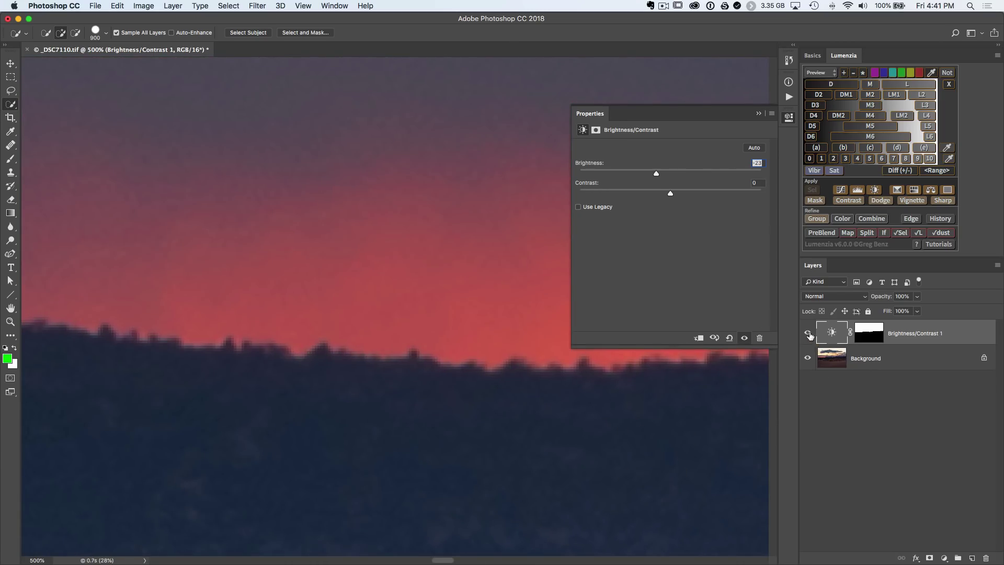
left_click(807, 333)
left_click(807, 333)
left_click(808, 333)
left_click(808, 333)
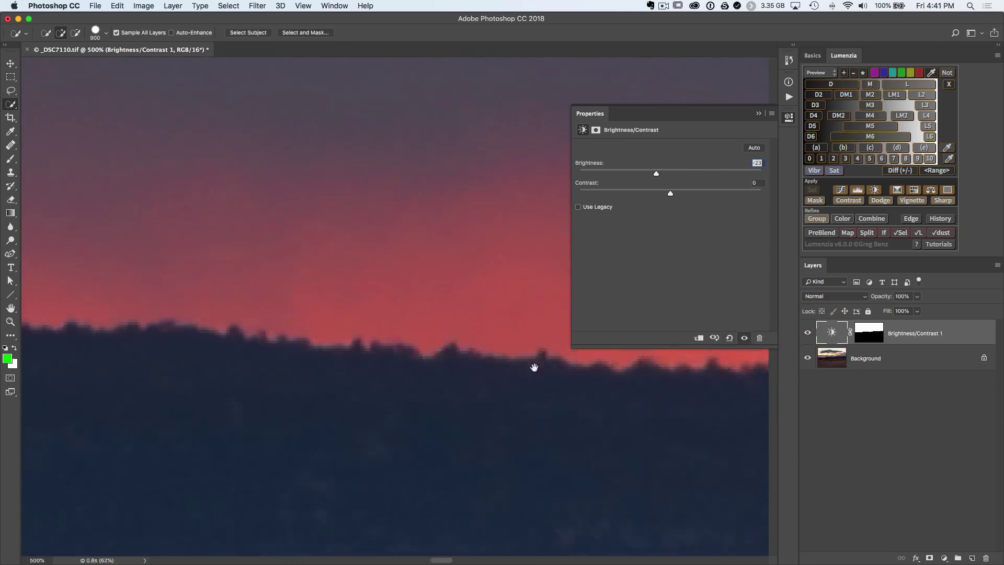
left_click_drag(317, 383, 576, 401)
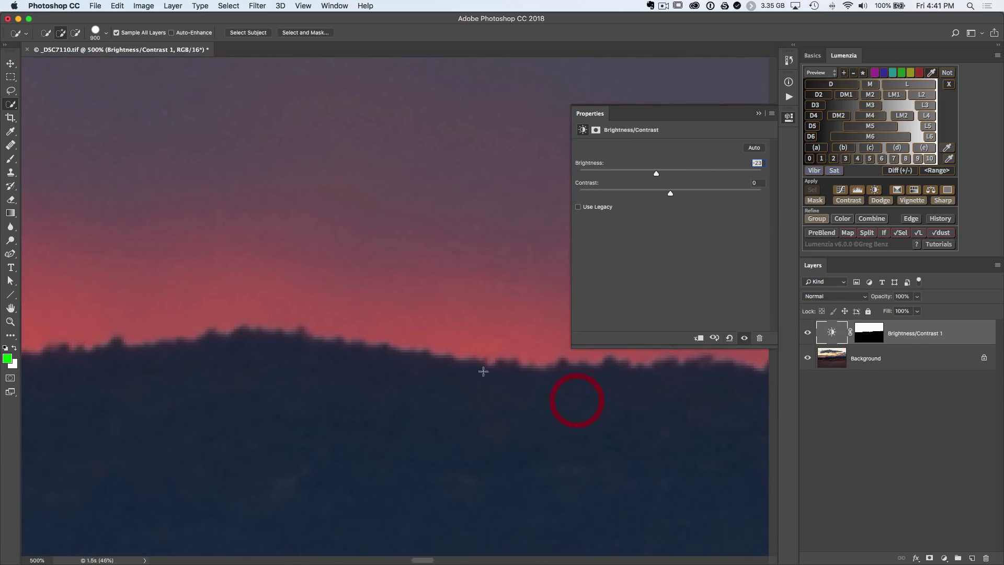
left_click(807, 333)
left_click(808, 333)
left_click(807, 332)
left_click(807, 333)
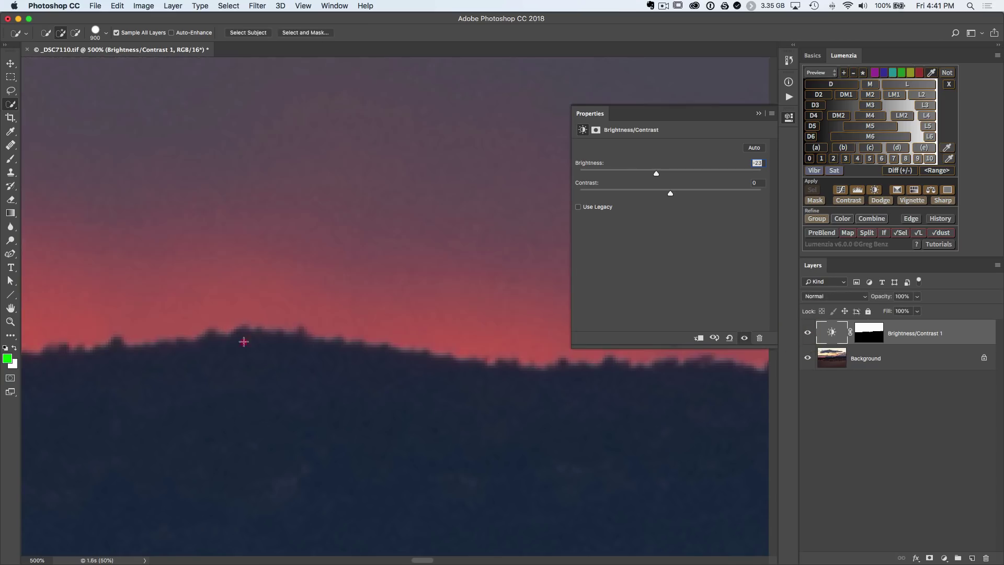
left_click(612, 367)
Step: Pan along the tree line to inspect the ridge edge for a bright halo
key("space")
mouse_move(371, 352)
left_mouse_down()
mouse_move(478, 421)
mouse_move(472, 402)
mouse_move(695, 376)
left_mouse_up()
mouse_move(345, 347)
left_mouse_down()
mouse_move(462, 332)
mouse_move(766, 348)
left_mouse_up()
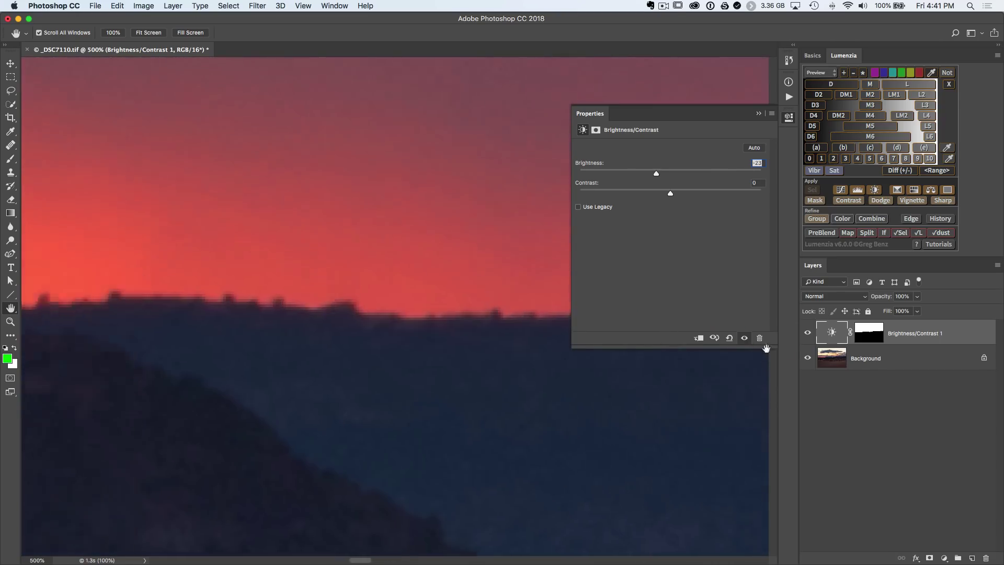
left_click_drag(397, 367, 565, 366)
left_click_drag(320, 370, 419, 354)
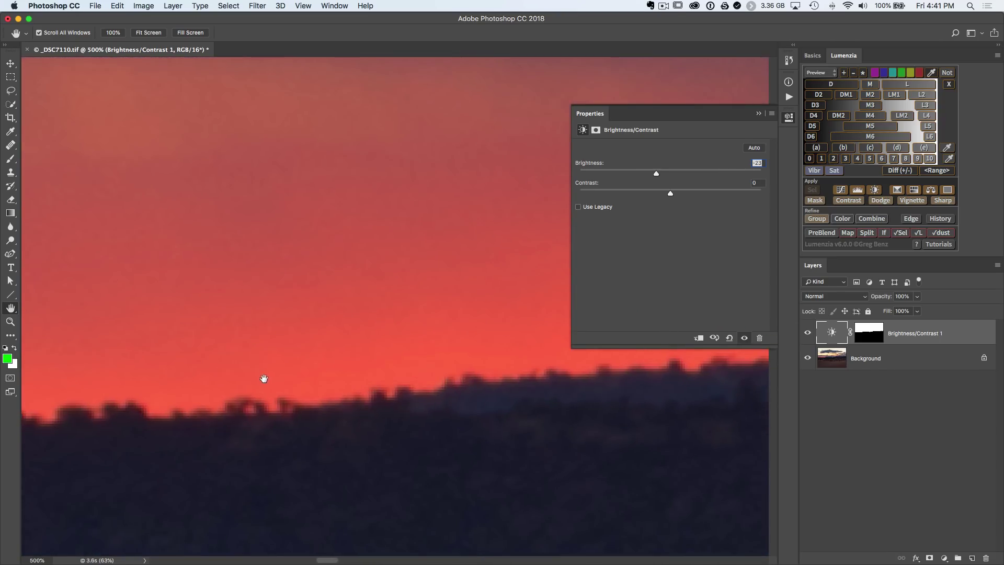
Step: Drag Brightness much further left to darken the sky, checking other parts of the ridge
left_click_drag(653, 173, 614, 173)
left_click_drag(627, 405, 68, 336)
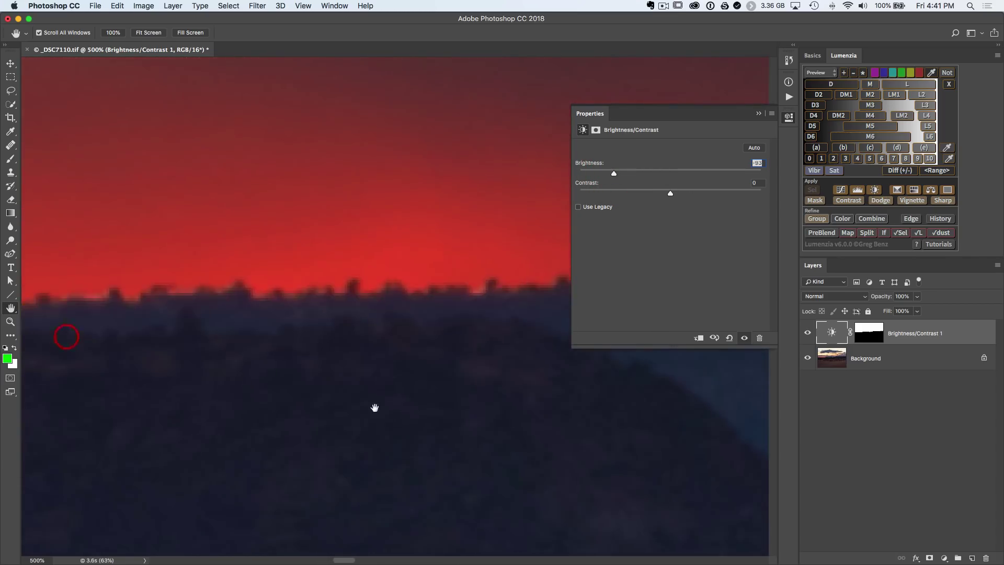
left_click_drag(375, 408, 21, 388)
left_click_drag(310, 356, 197, 396)
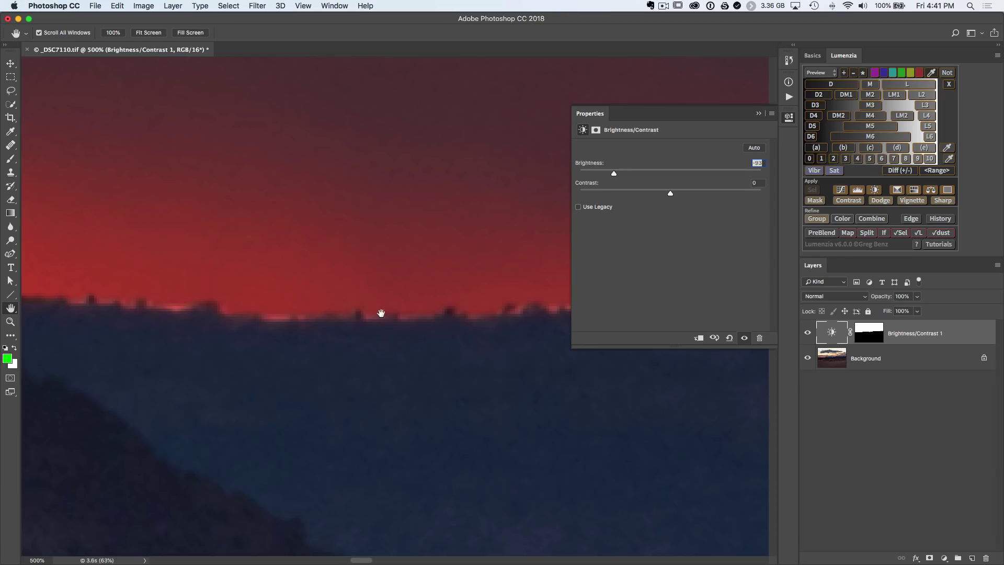
left_click_drag(381, 314, 249, 334)
left_click_drag(523, 327, 398, 357)
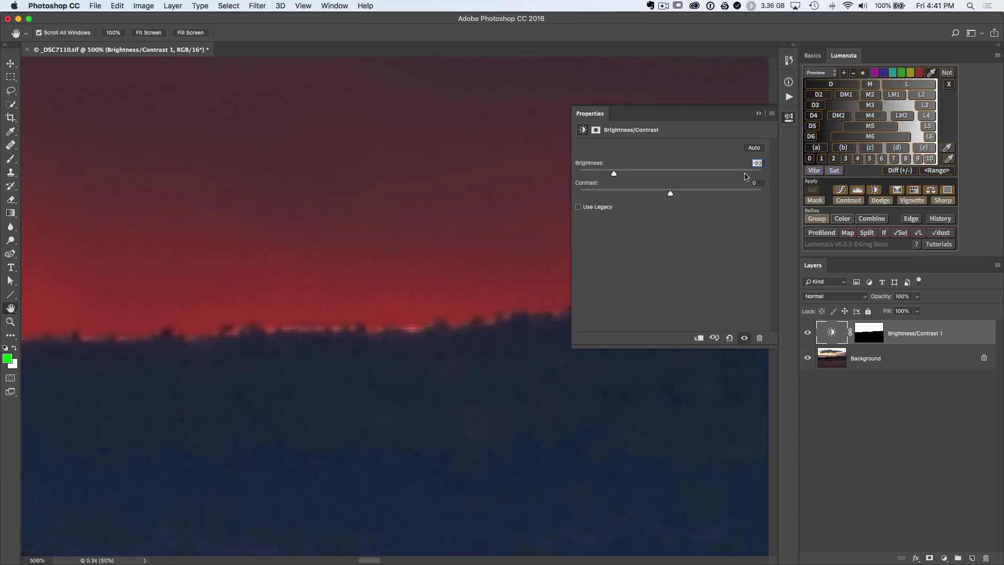
left_click(788, 117)
mouse_move(523, 261)
left_mouse_down()
mouse_move(291, 281)
mouse_move(368, 325)
mouse_move(554, 321)
mouse_move(578, 330)
left_mouse_up()
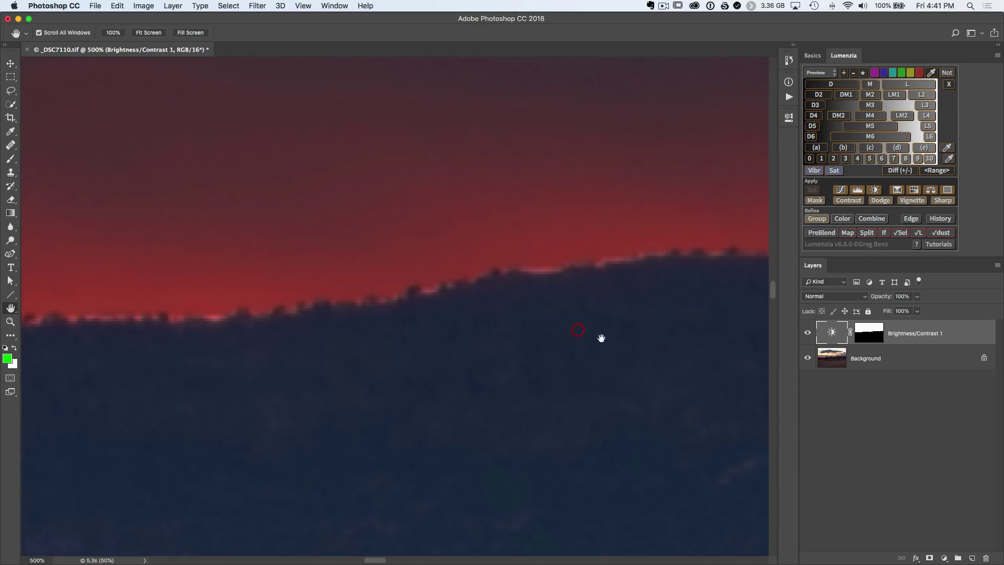
double_click(872, 340)
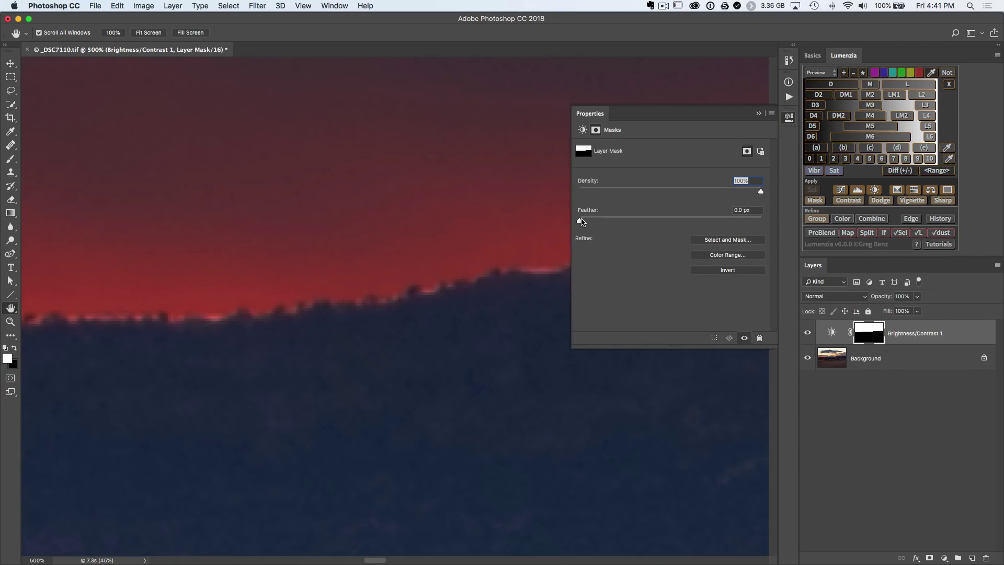
left_click_drag(581, 223, 613, 218)
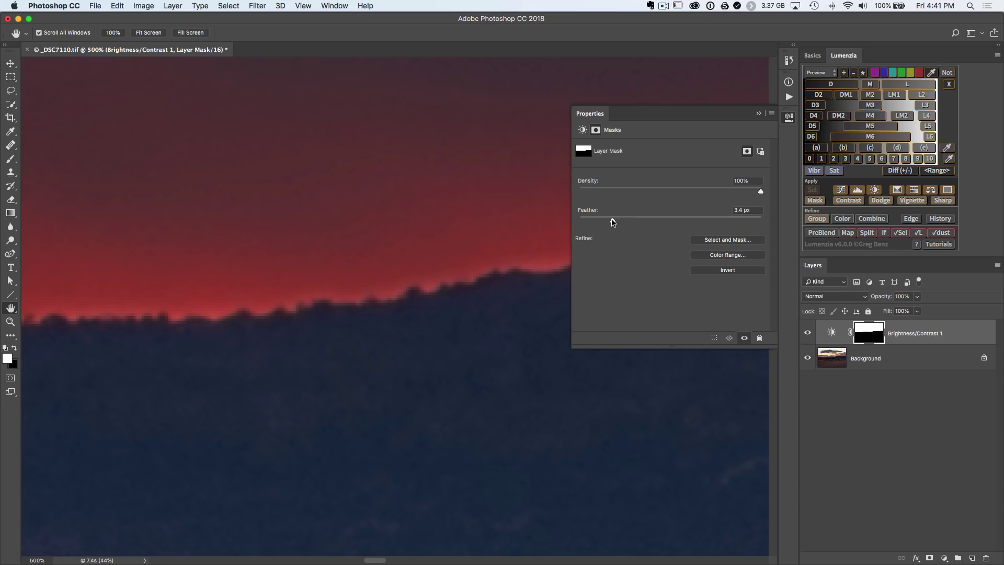
left_click_drag(613, 222, 579, 220)
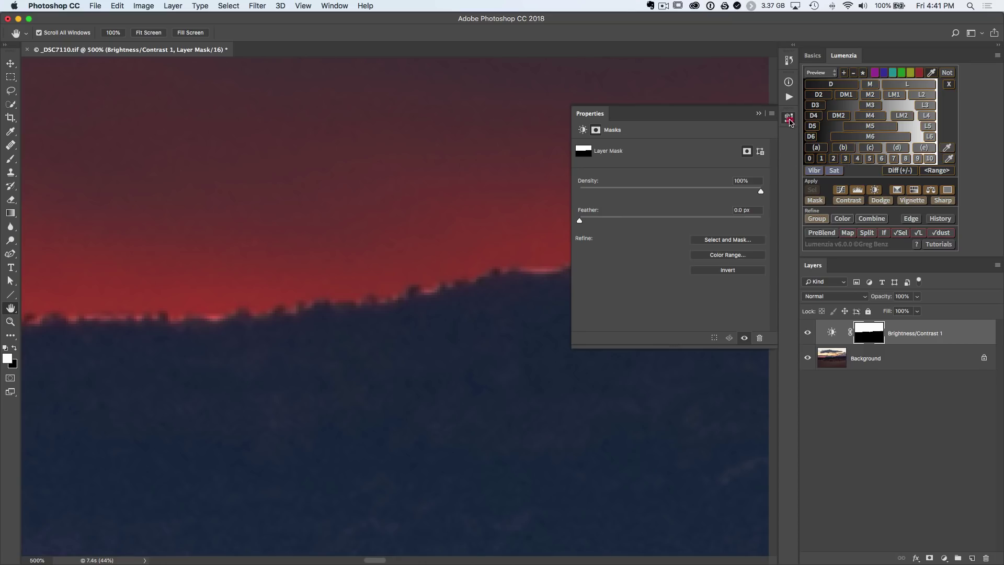
left_click(789, 120)
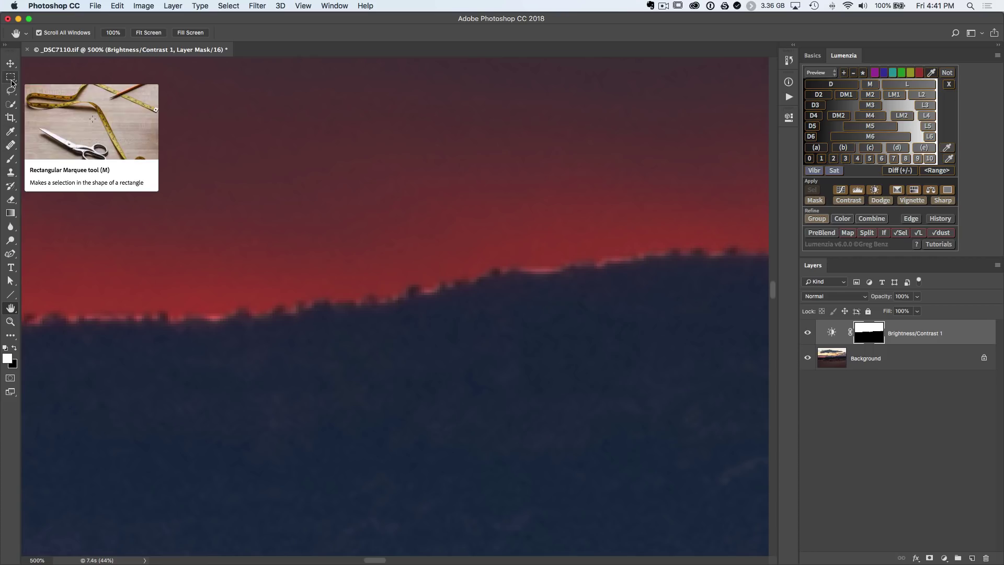
Step: Open Select > Select and Mask on the targeted sky layer mask
left_click(235, 6)
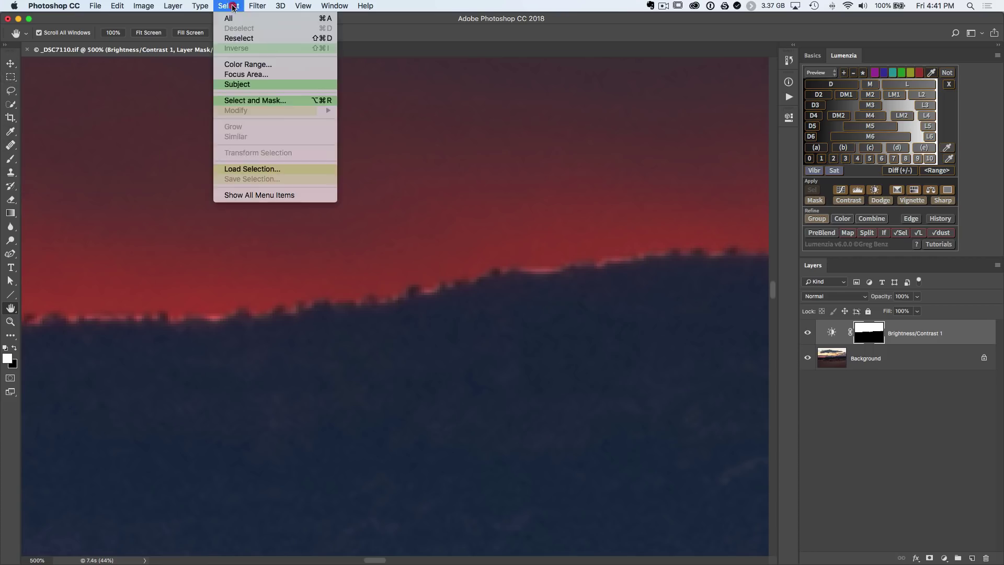
left_click(262, 101)
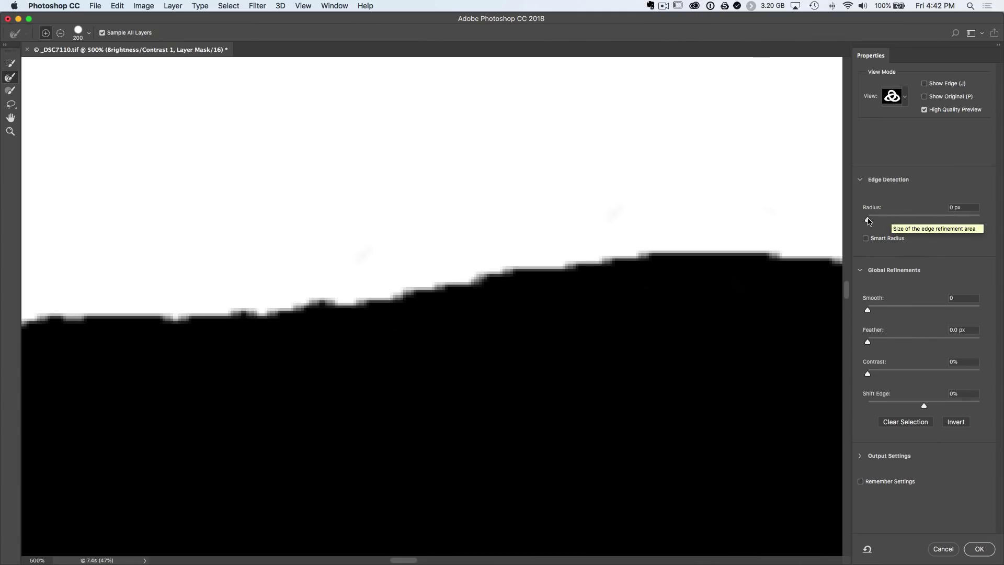
Step: Set the edge radius to 4 px and compare the result with Show Original
left_click_drag(868, 220, 888, 219)
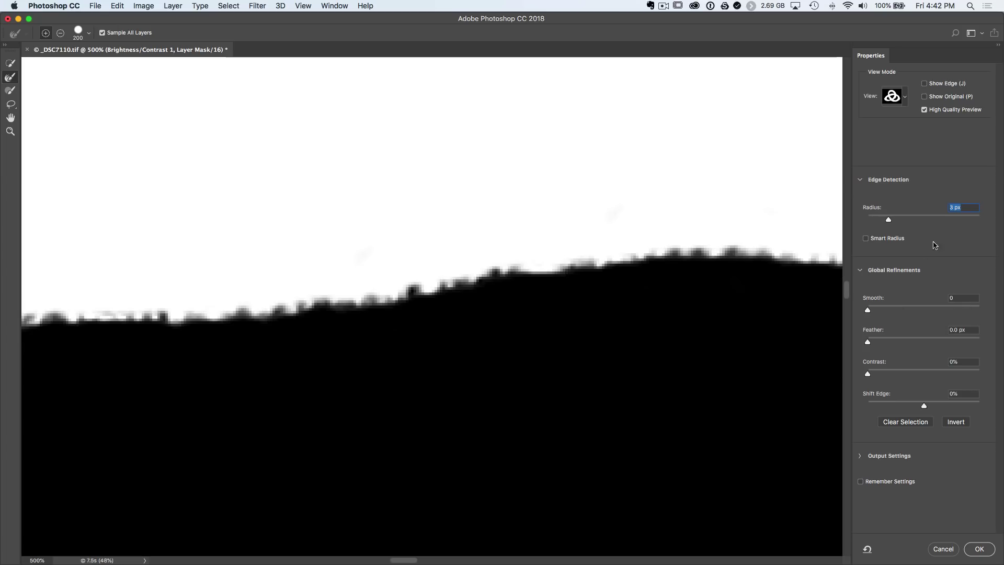
left_click(924, 97)
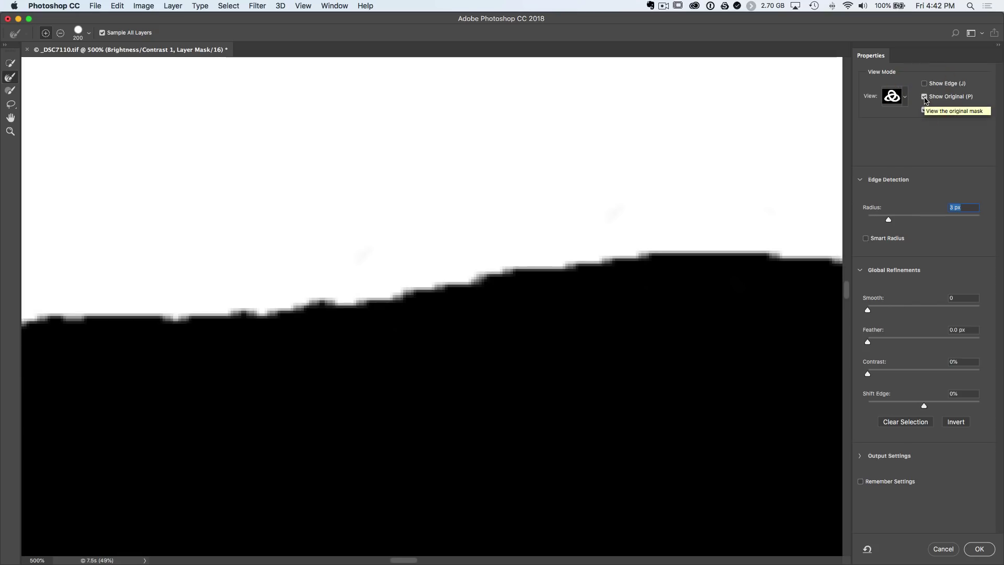
left_click(923, 97)
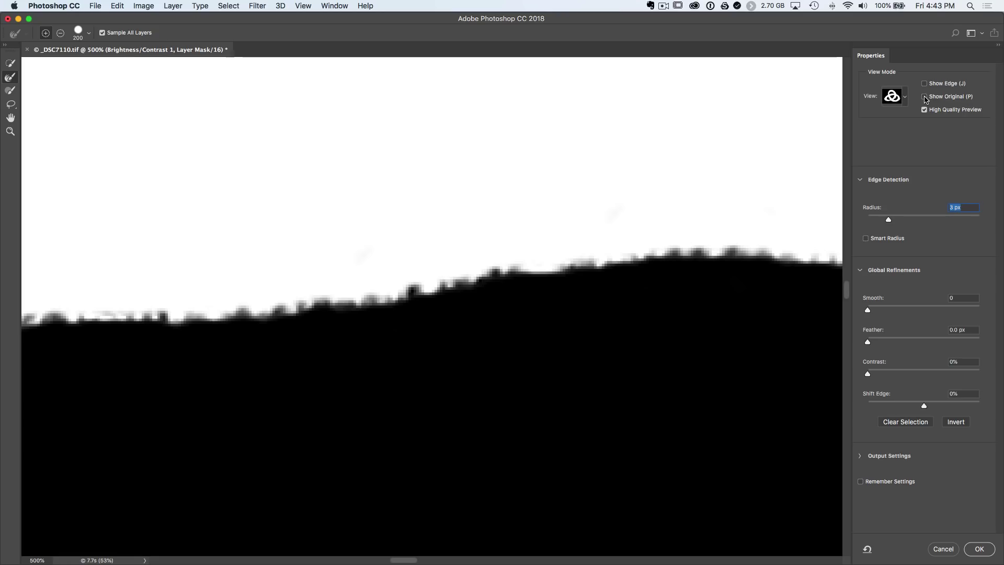
left_click(923, 97)
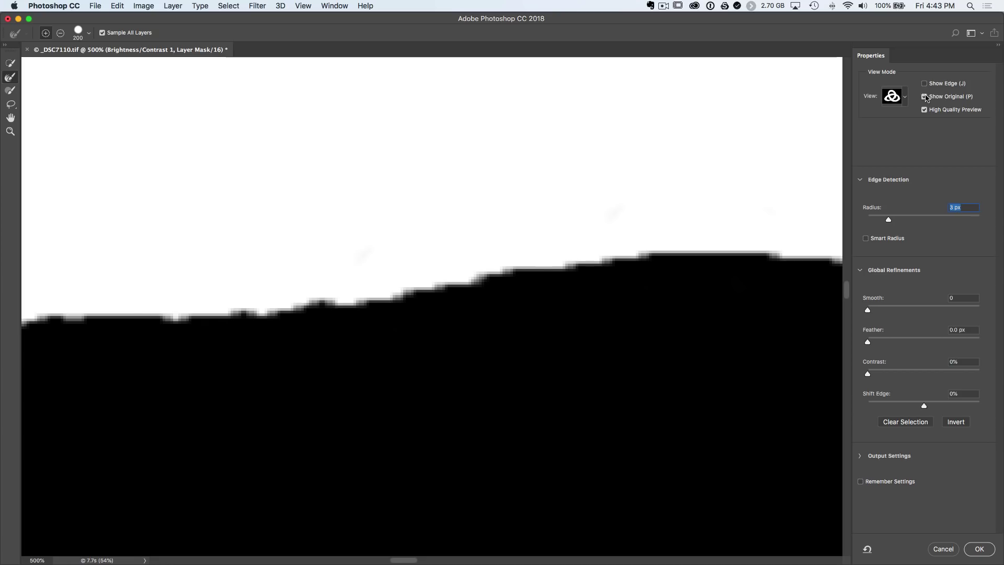
left_click(924, 97)
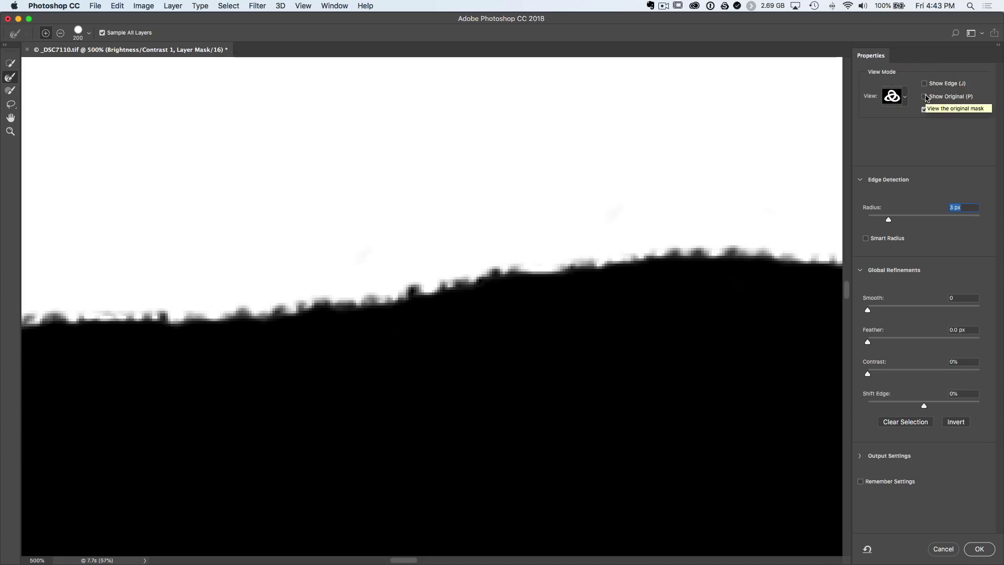
Step: Shrink the Refine Edge brush to 6 and apply the refined mask edge
key("bracketleft")
key("bracketleft")
key("bracketleft")
key("bracketleft")
key("bracketleft")
key("bracketleft")
key("bracketleft")
key("bracketleft")
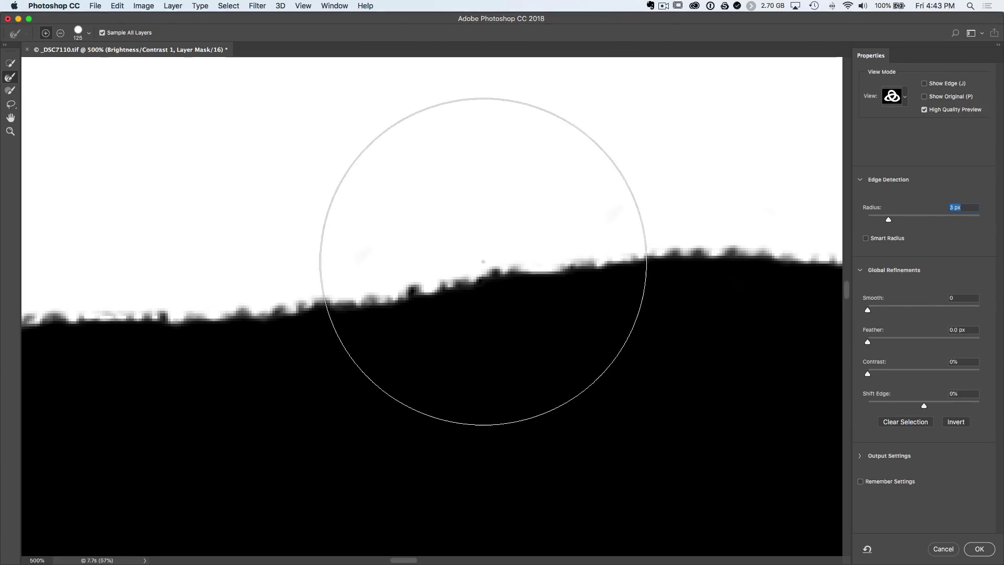
key("bracketleft")
key("bracketleft")
key("bracketleft")
key("bracketleft")
key("bracketleft")
key("bracketleft")
key("bracketleft")
key("bracketleft")
key("bracketleft")
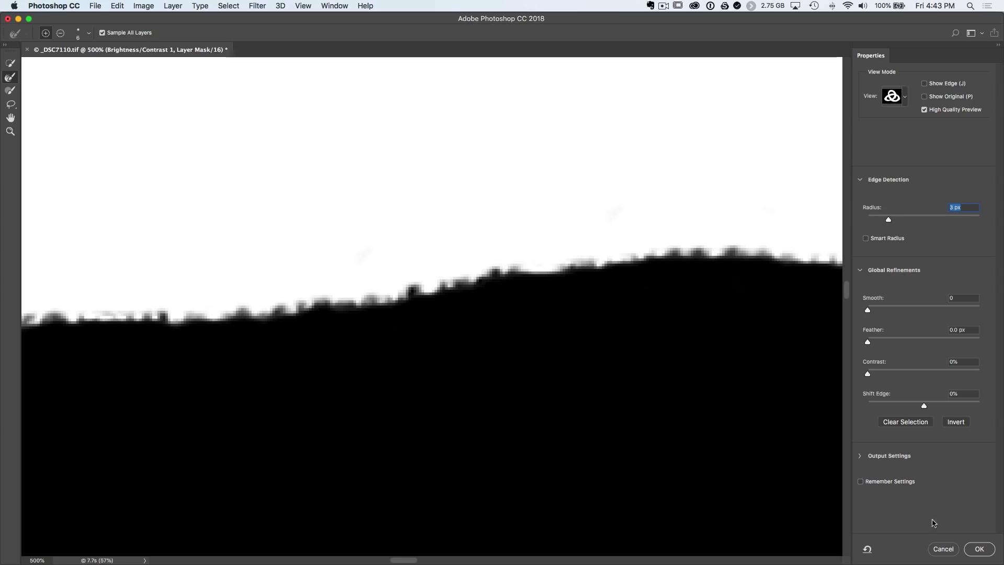
left_click(982, 550)
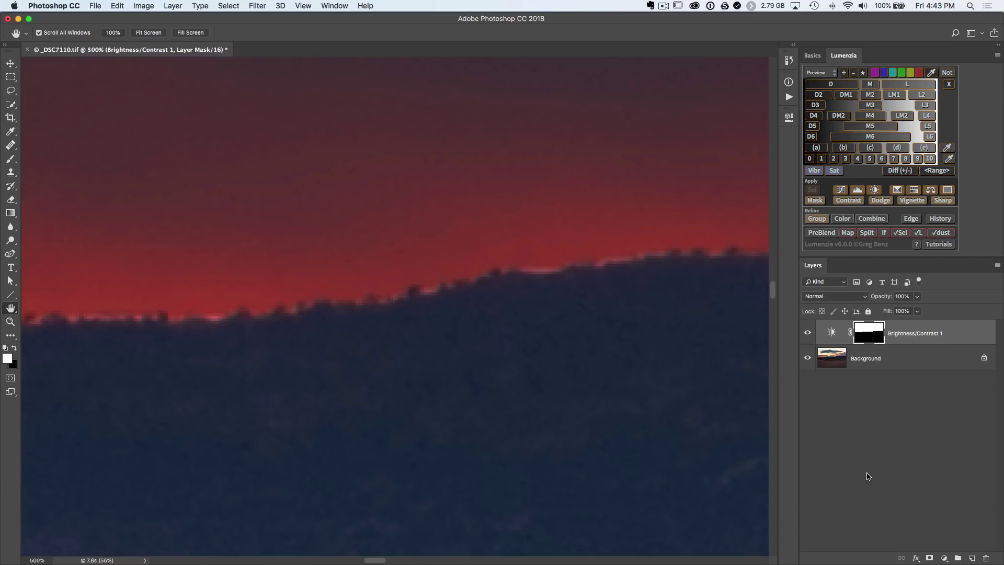
Step: Undo and redo the edge refinement to compare the ridge, keeping it refined
key("super+z")
key("super+z")
key("super+z")
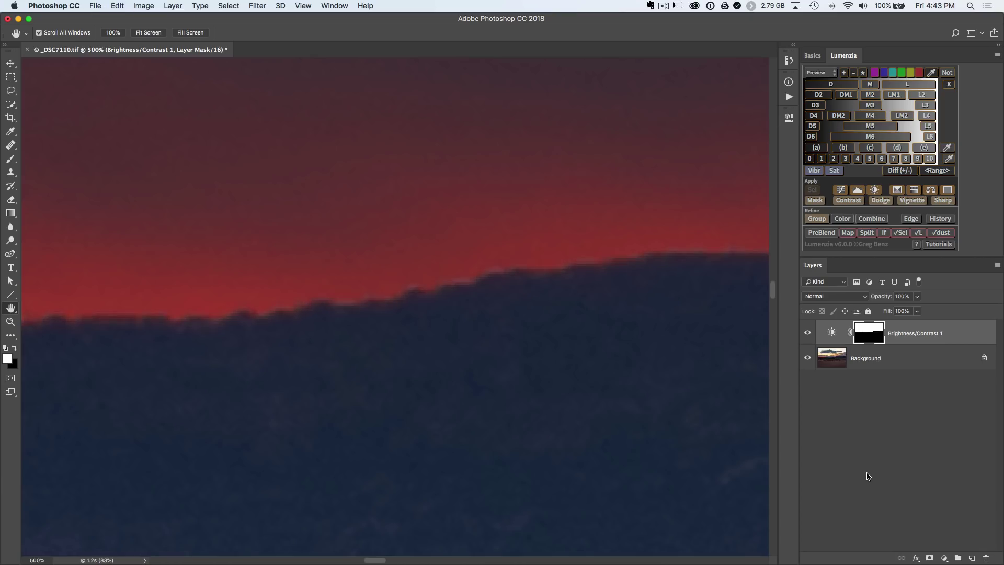
key("super+z")
key("super+z")
key("super+z")
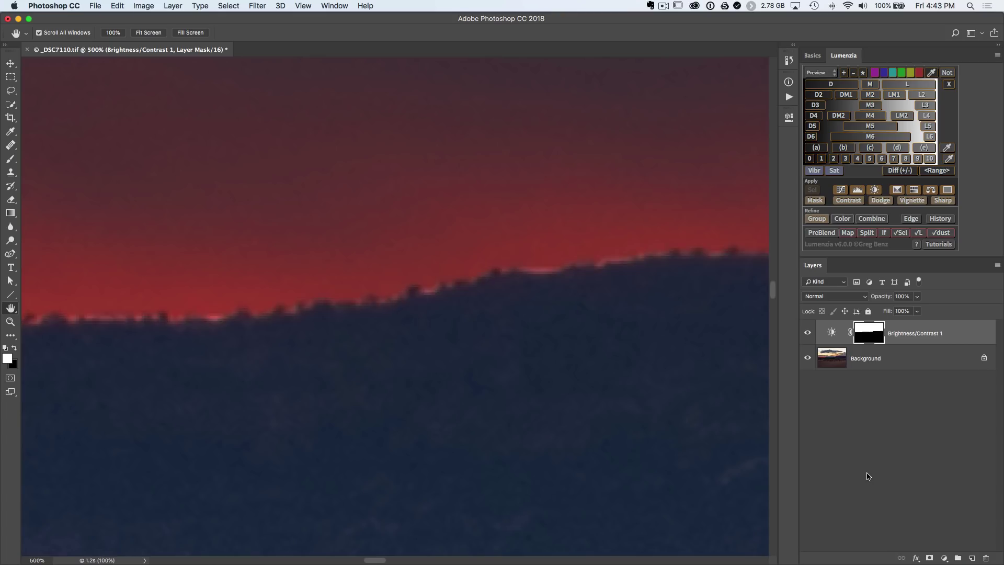
key("super+z")
key("super+z")
key("super+z")
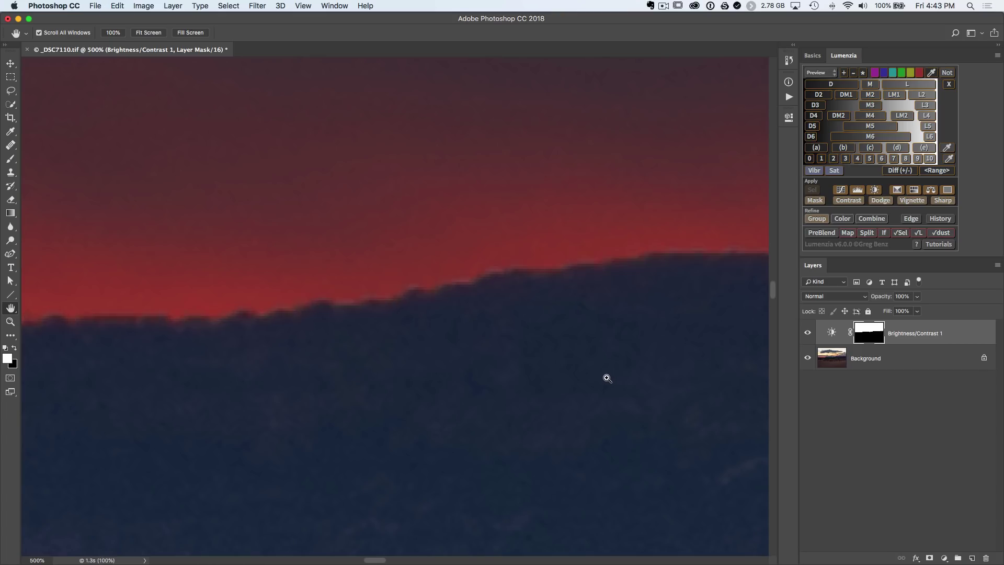
key("super+z")
key("super+z")
key("super+z")
key("super+z")
key("super+z")
key("super+z")
left_click(233, 5)
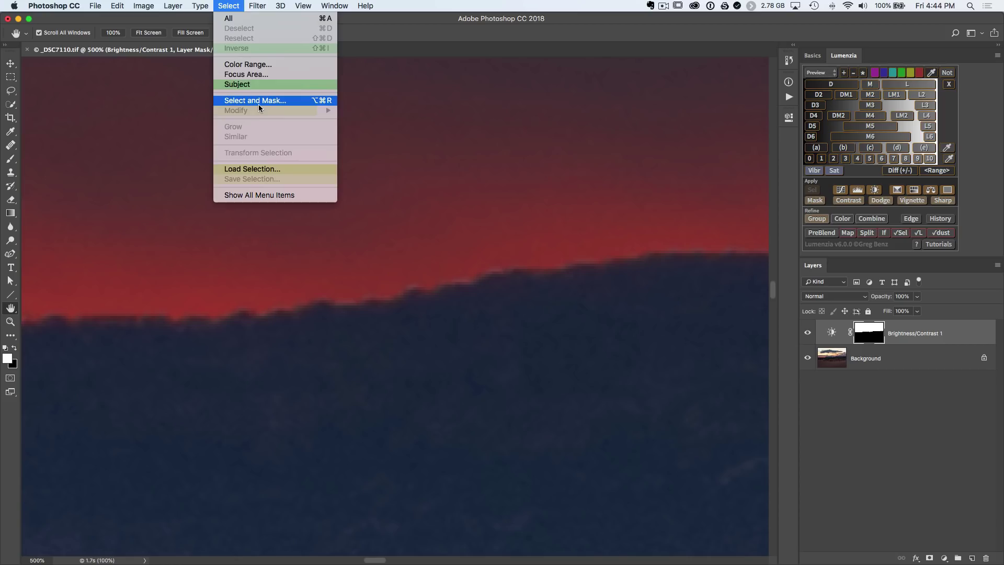
Step: Fit the photo to the window, delete Brightness/Contrast 1, and open Color Range
left_click(854, 406)
key("super+0")
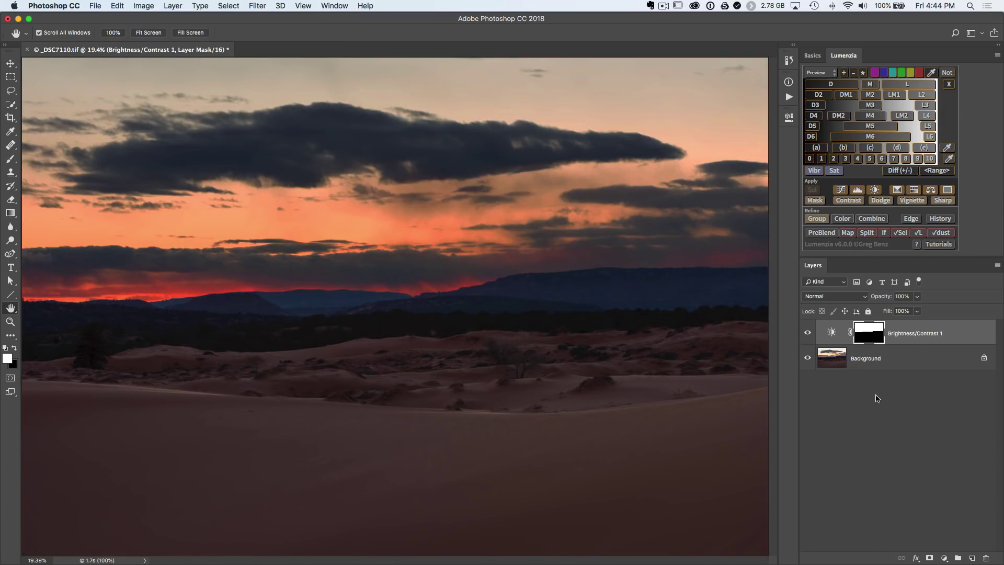
left_click_drag(916, 341, 983, 556)
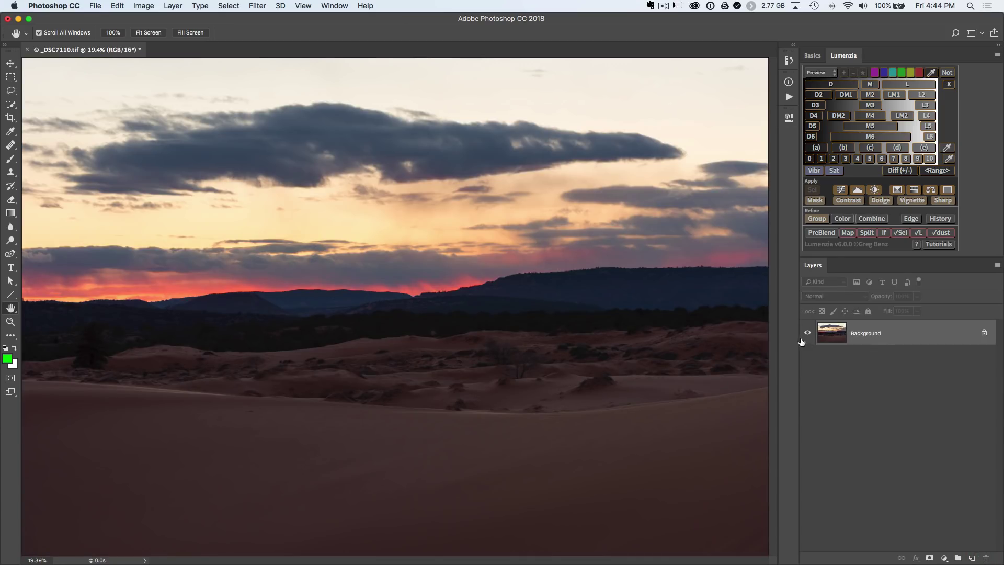
left_click(233, 6)
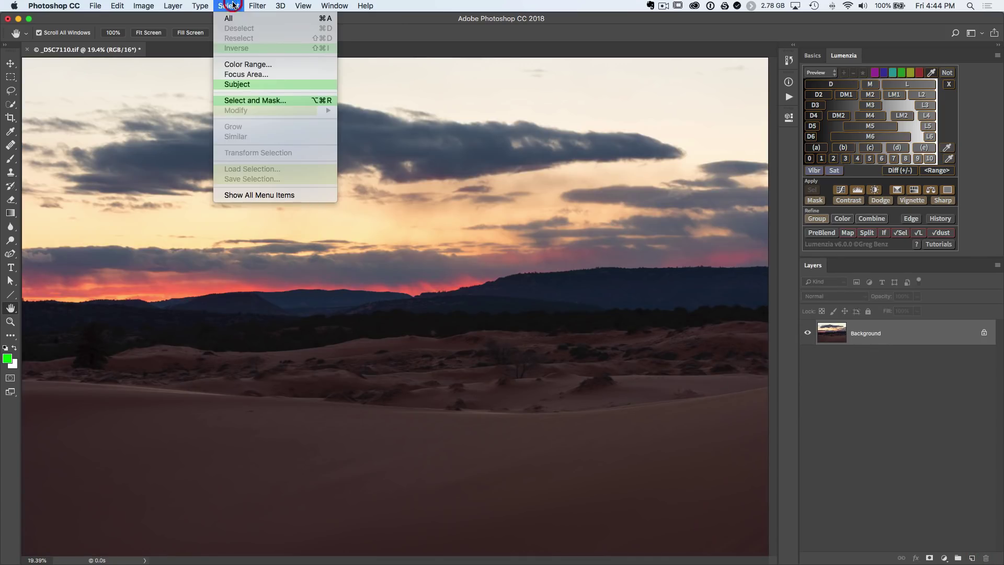
left_click(259, 65)
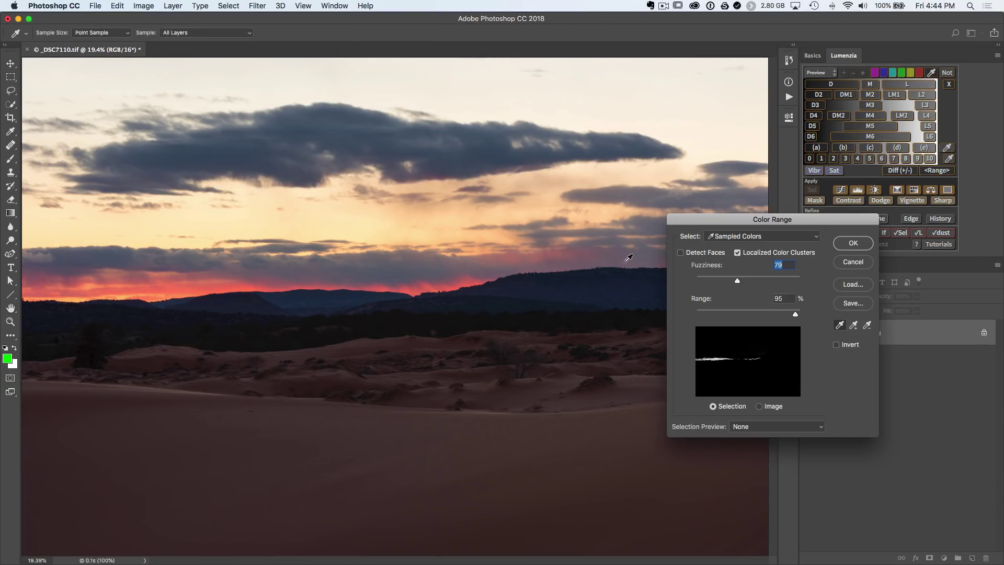
Step: Sample the sky colour and try the Grayscale selection preview
left_click(373, 218)
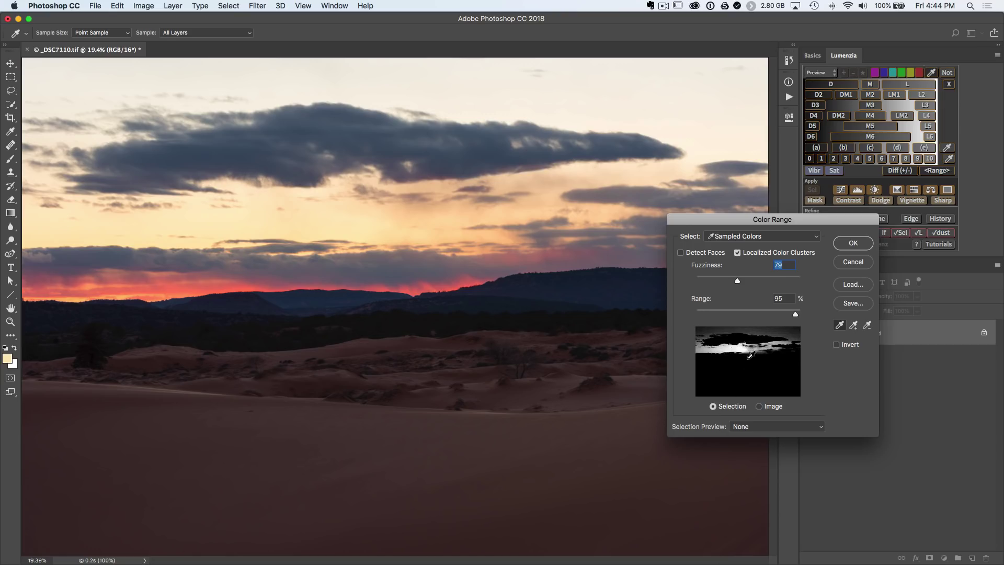
left_click(760, 407)
left_click(716, 407)
left_click(732, 425)
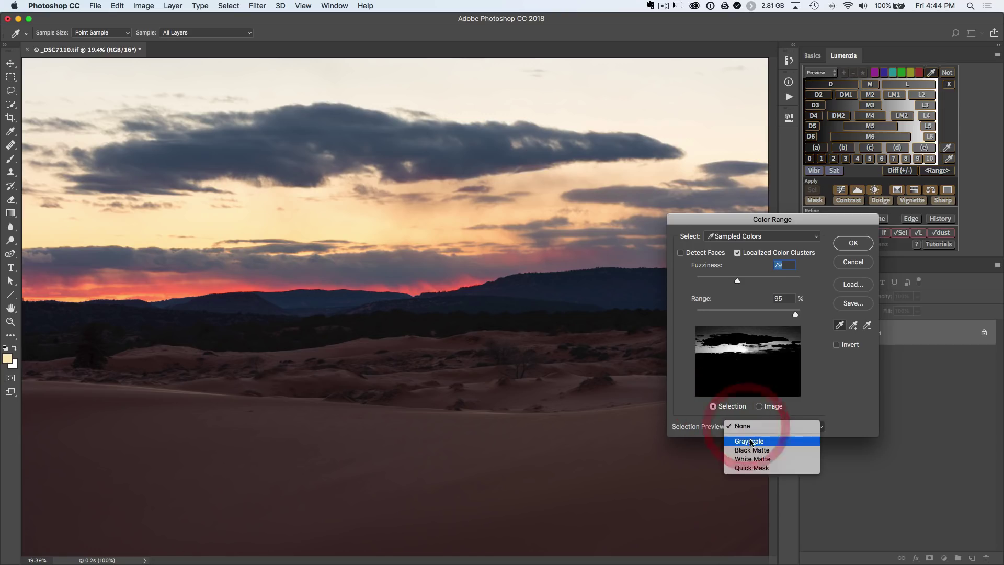
left_click(751, 442)
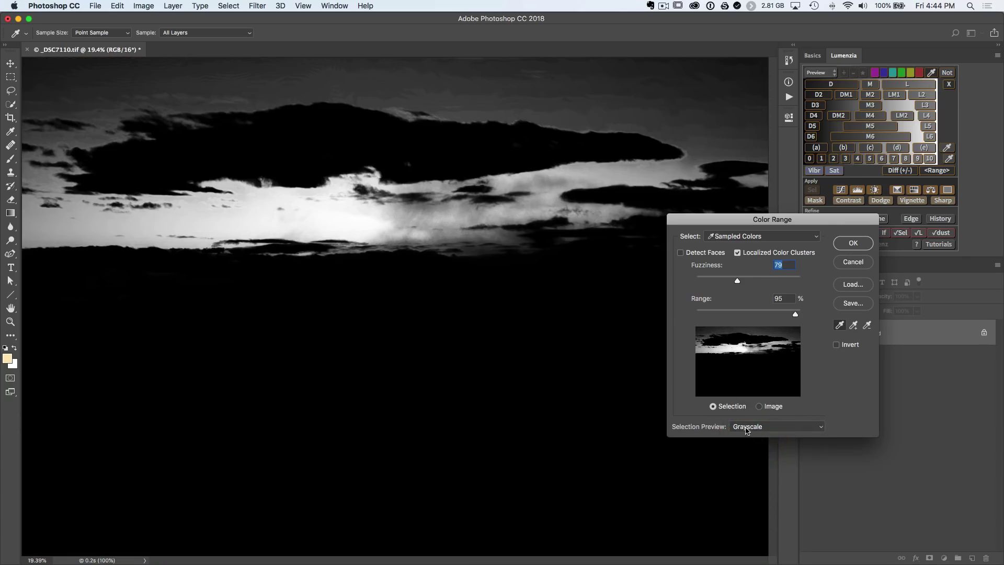
left_click(748, 428)
left_click(746, 413)
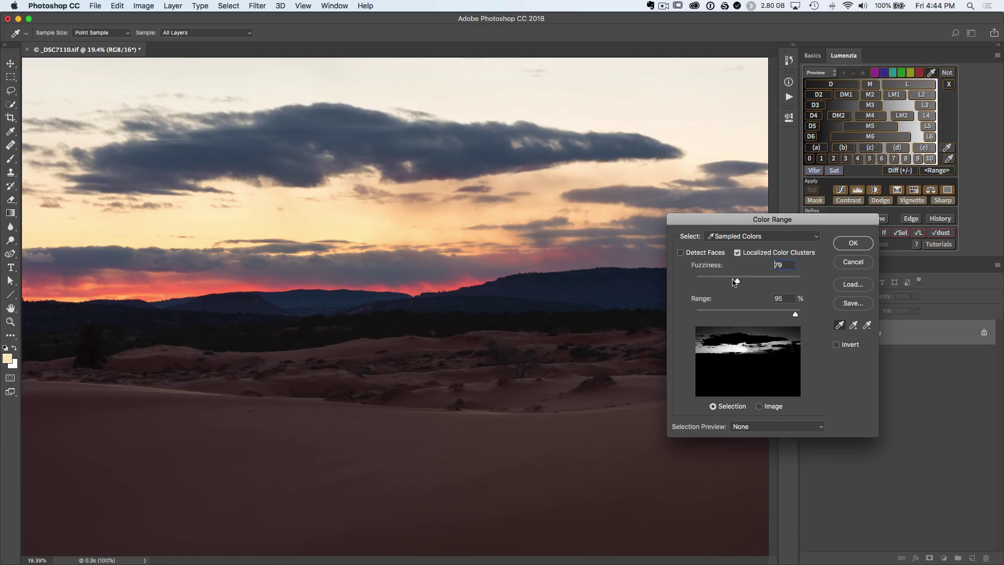
Step: Set Fuzziness to 88 and Range to 98%, resampling the bright sky tones
mouse_move(737, 281)
left_mouse_down()
mouse_move(759, 279)
mouse_move(735, 280)
left_mouse_up()
left_click_drag(795, 313, 763, 314)
left_click_drag(735, 281, 742, 282)
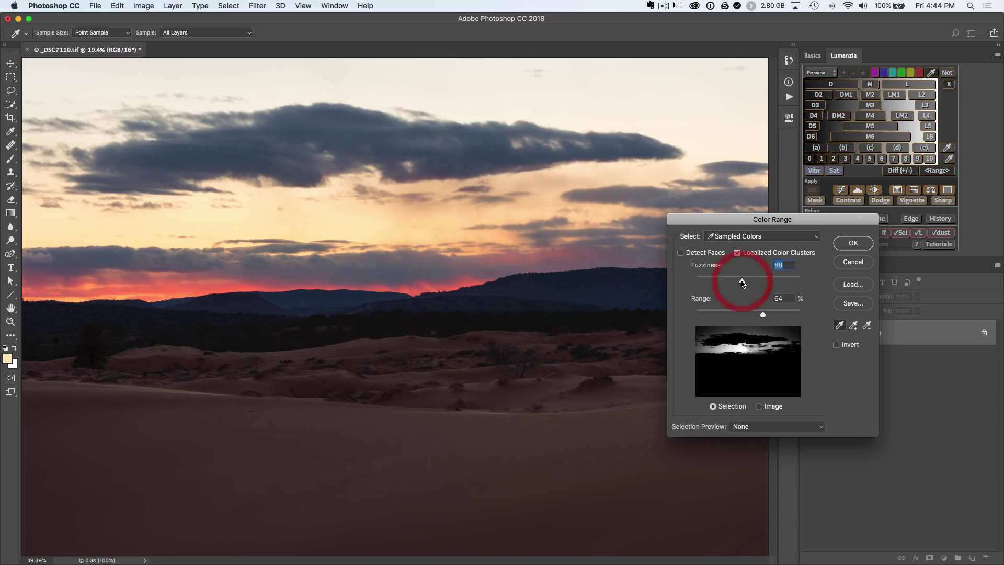
left_click(708, 86)
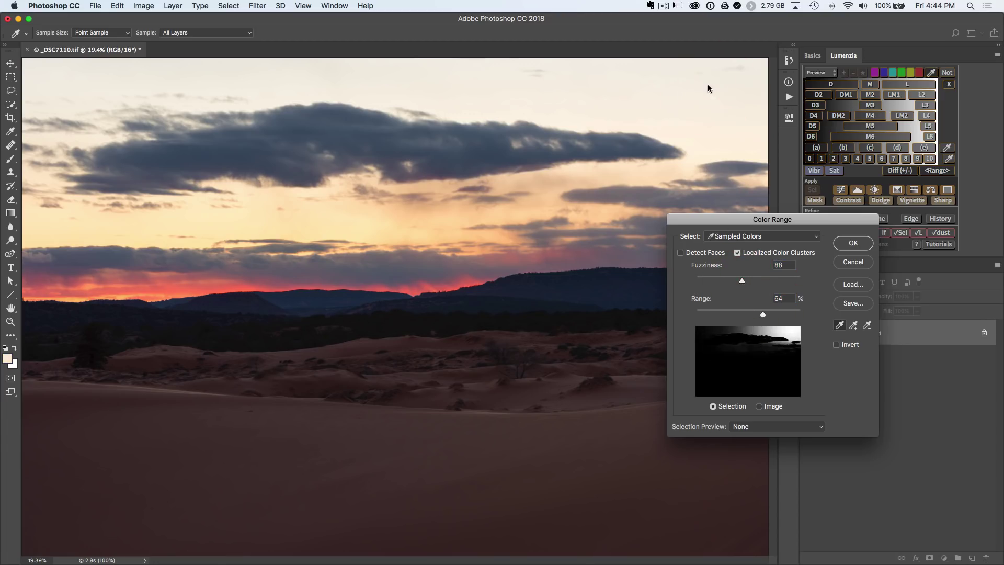
left_click(542, 117)
left_click_drag(763, 315, 797, 313)
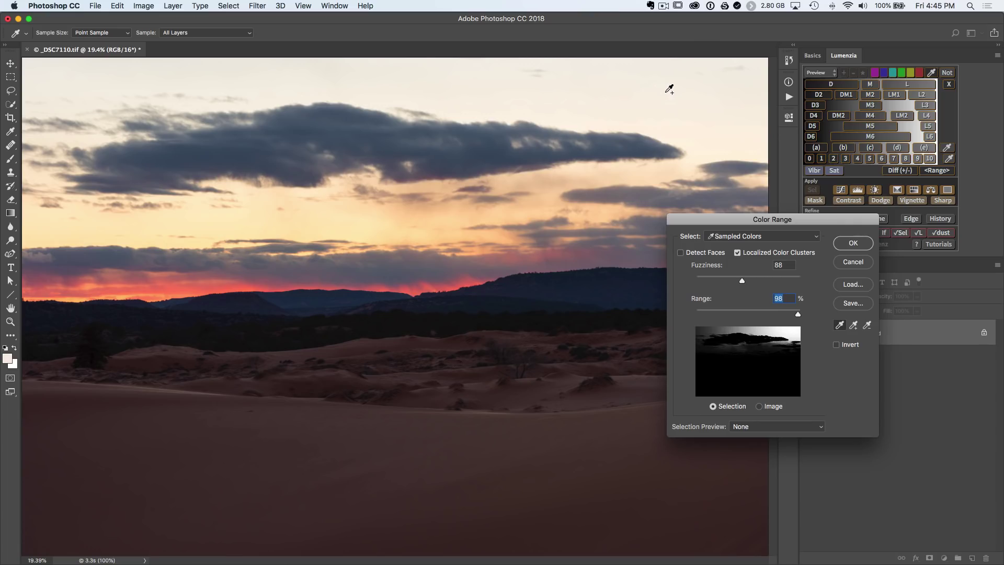
left_click_drag(667, 89, 61, 67)
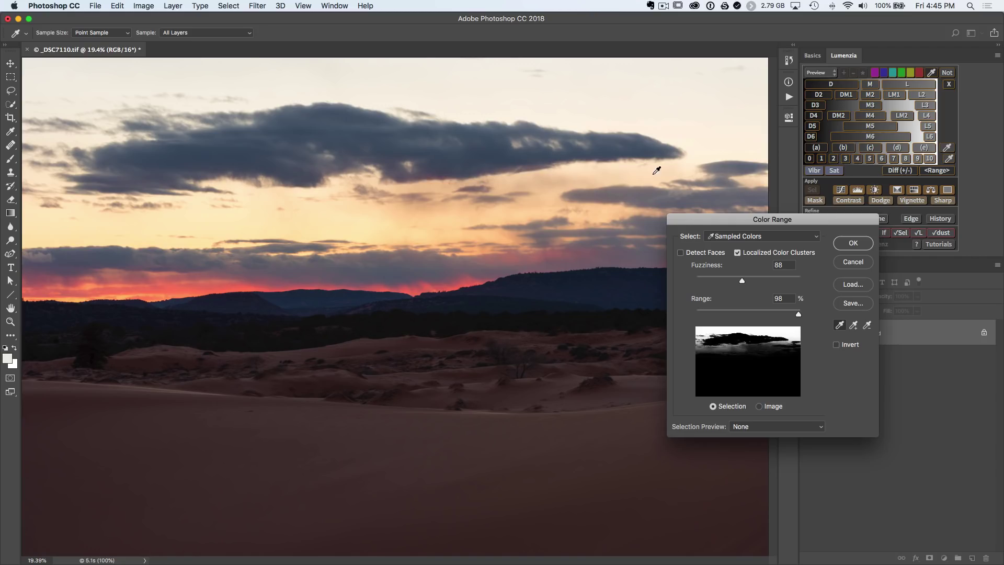
mouse_move(669, 167)
left_mouse_down()
mouse_move(610, 164)
mouse_move(532, 200)
mouse_move(452, 214)
mouse_move(92, 221)
left_mouse_up()
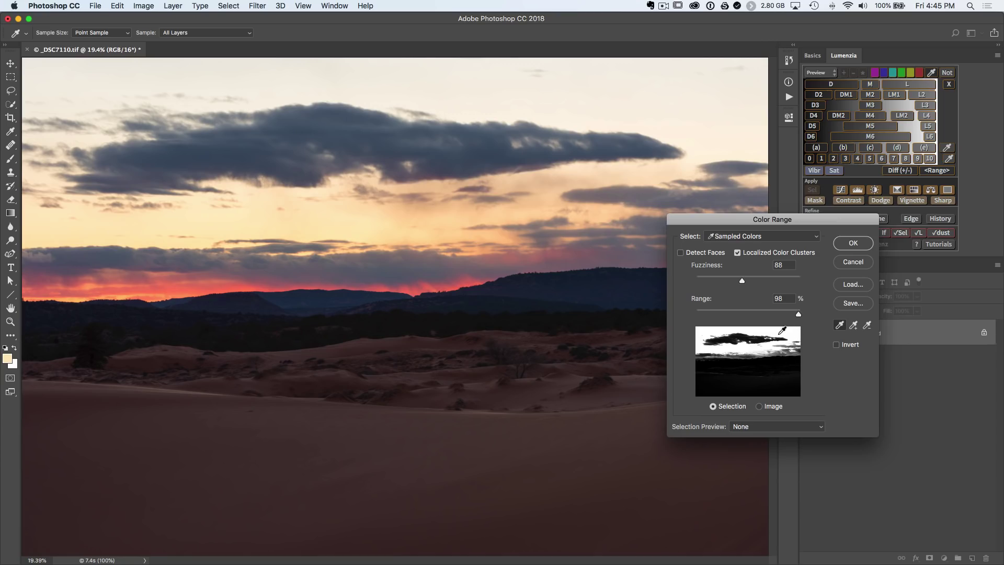
Step: Accept the sky selection, add a Brightness/Contrast layer, and view its mask alone
left_click(851, 243)
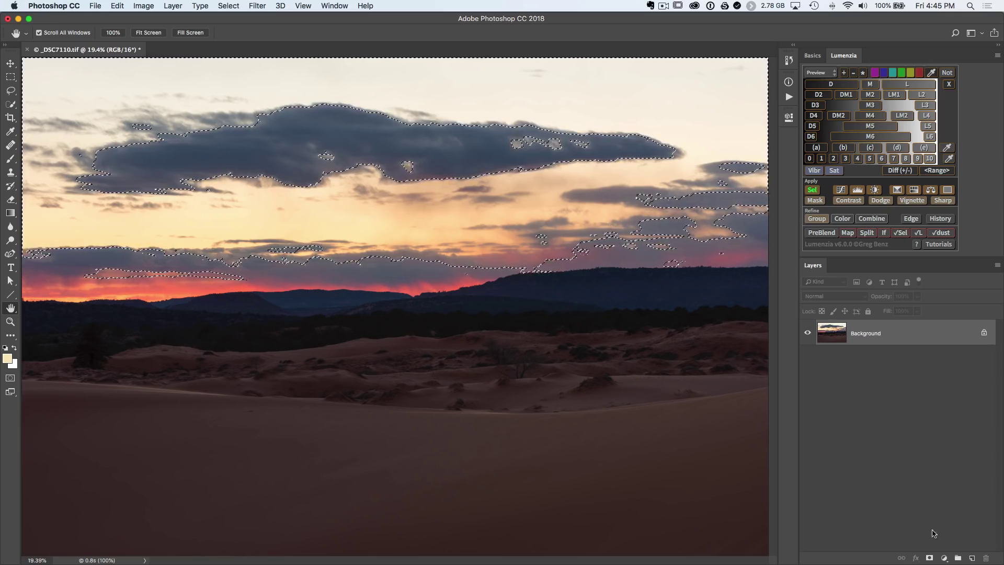
left_click(944, 557)
left_click(956, 391)
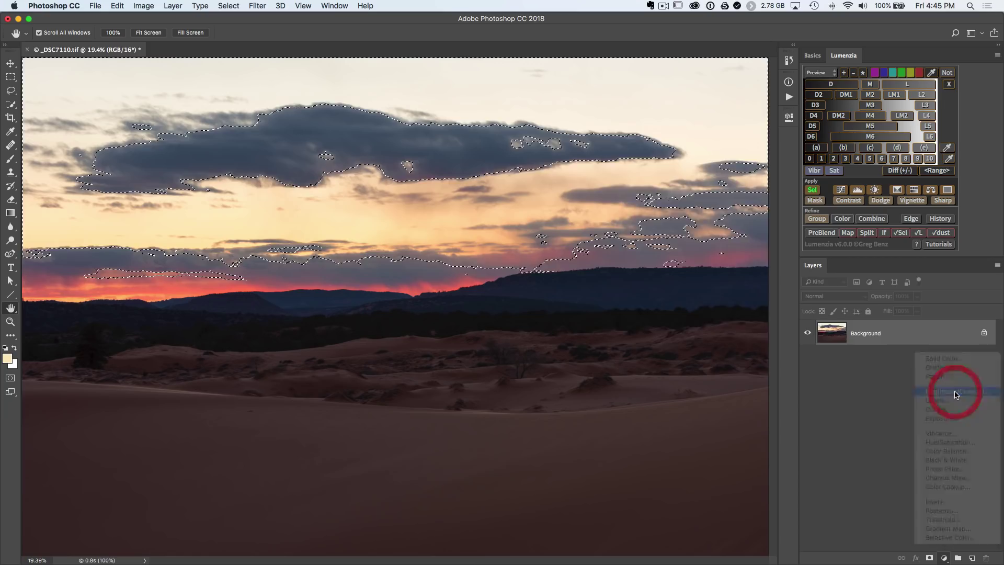
left_click(879, 340, "alt")
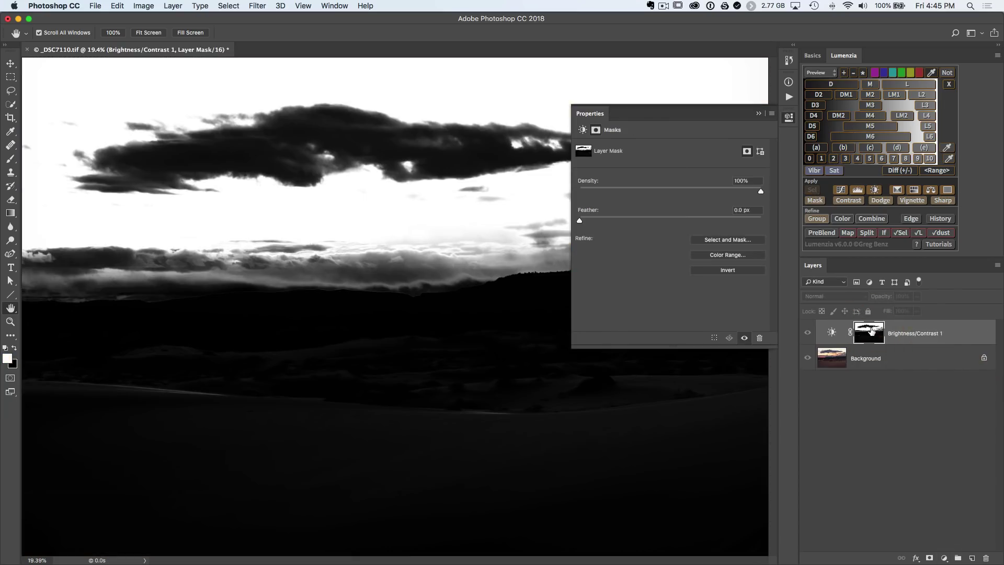
left_click(789, 117)
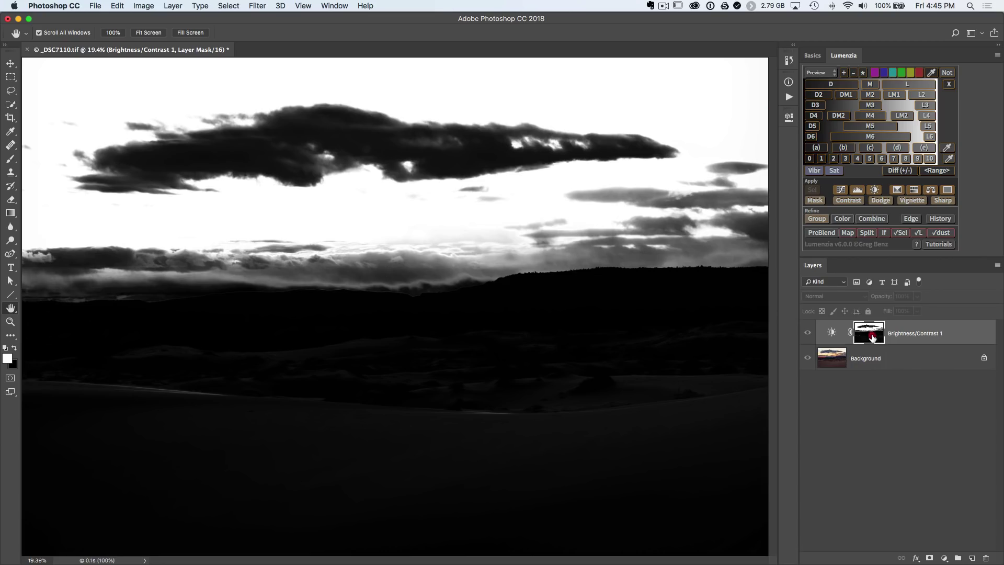
Step: Leave mask view and lower the Brightness/Contrast 1 brightness to -22
left_click(831, 333)
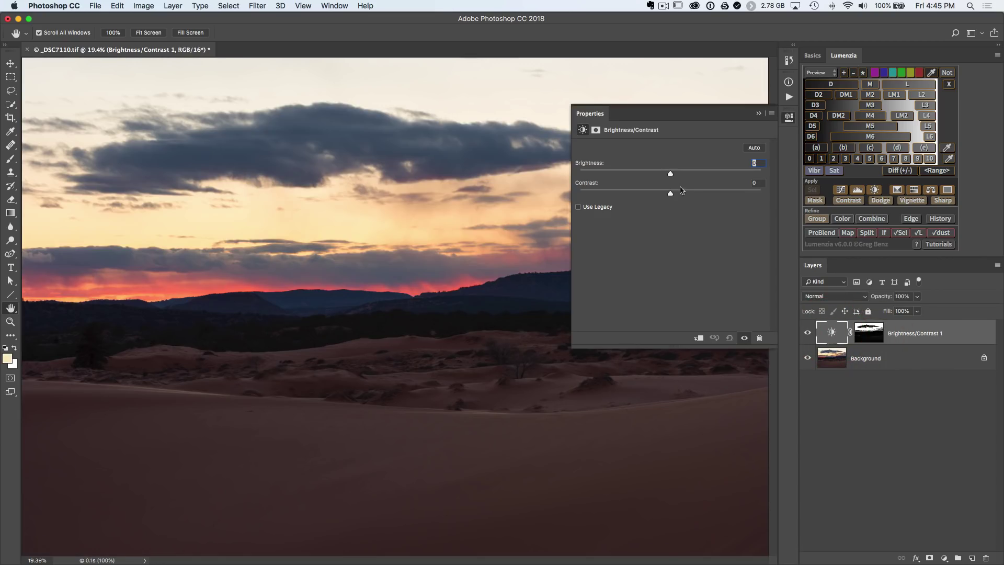
mouse_move(670, 173)
left_mouse_down()
mouse_move(716, 174)
mouse_move(656, 169)
mouse_move(753, 166)
mouse_move(594, 165)
mouse_move(657, 174)
left_mouse_up()
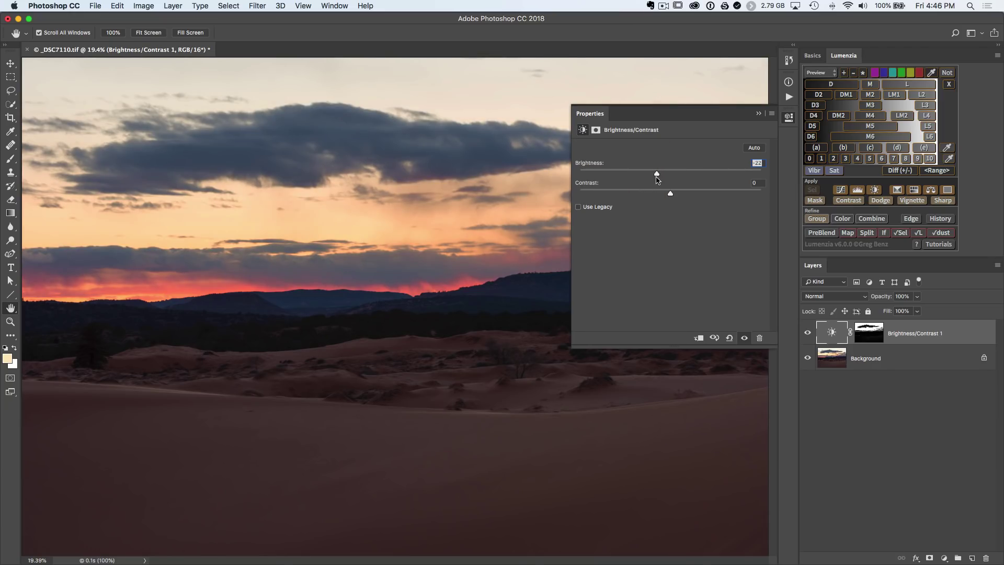
Step: Open Color Range to view its preset ranges, then cancel and close Properties
left_click(233, 6)
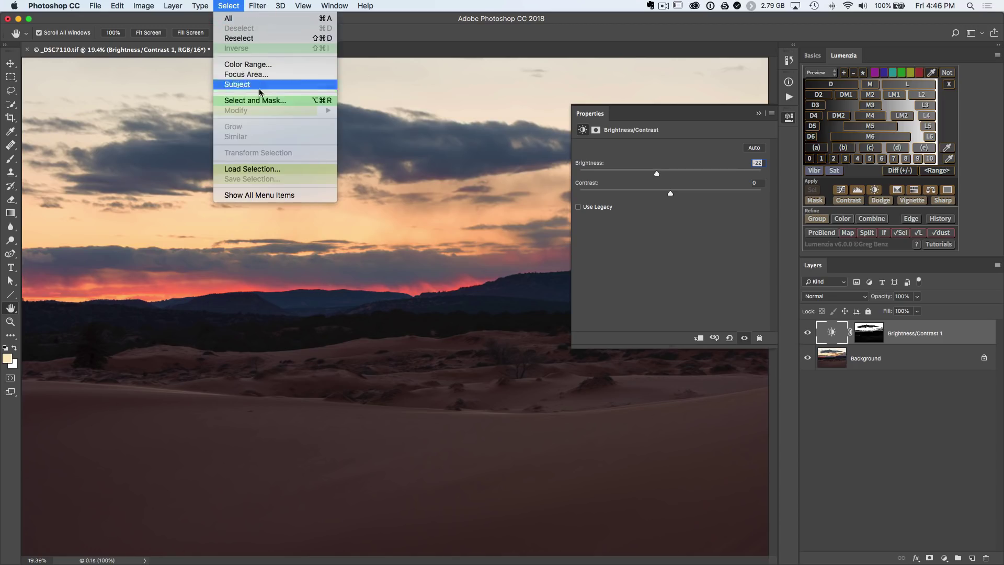
left_click(256, 65)
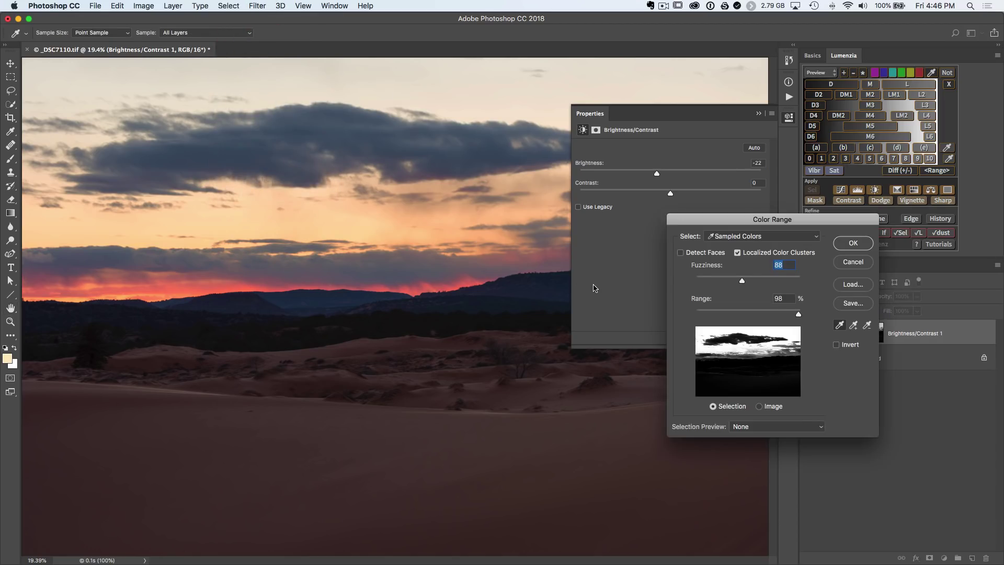
left_click(742, 238)
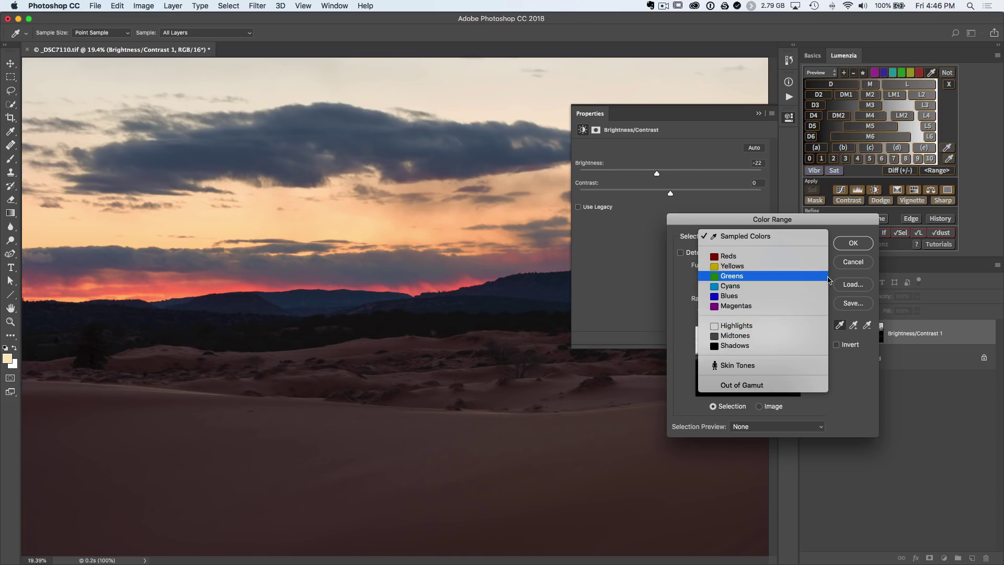
left_click(852, 266)
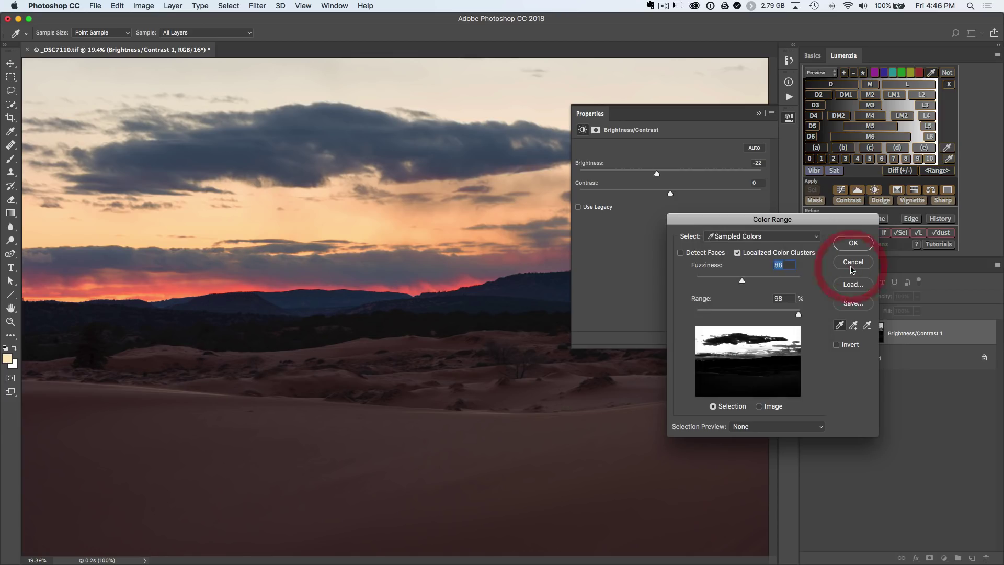
left_click(852, 262)
left_click(788, 117)
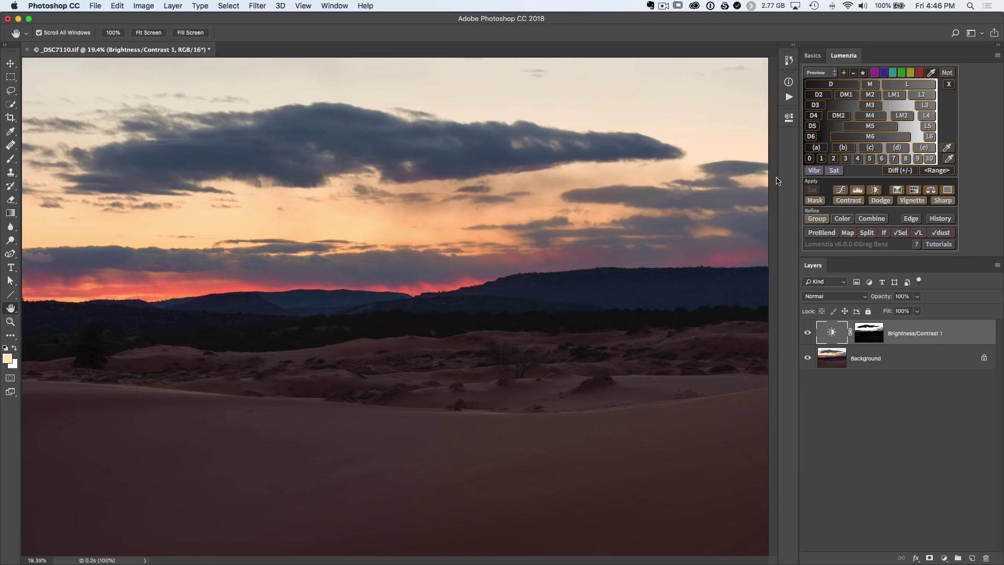
Step: Delete the Brightness/Contrast layer and reselect the earlier dark-cloud selection
left_click(986, 558)
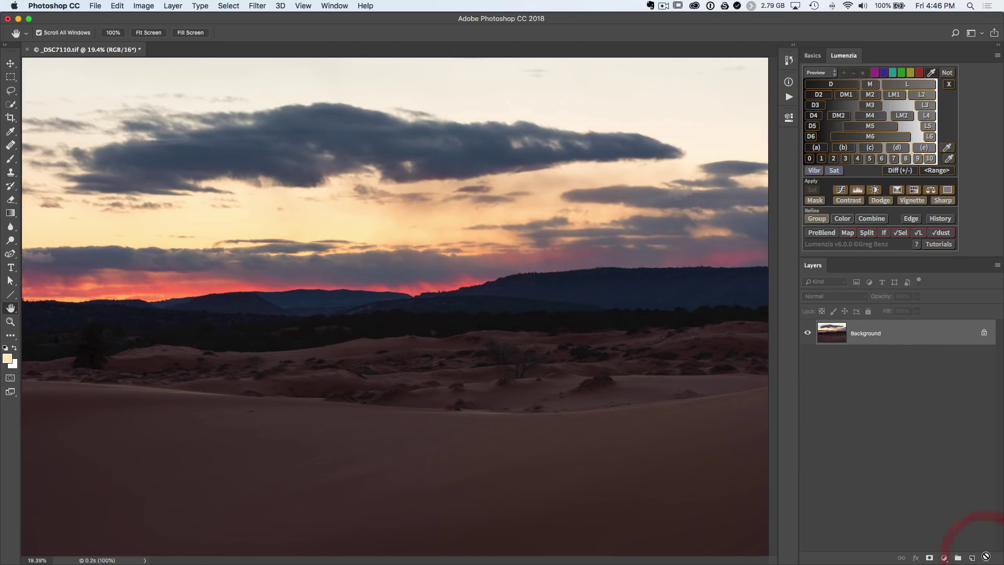
left_click(230, 6)
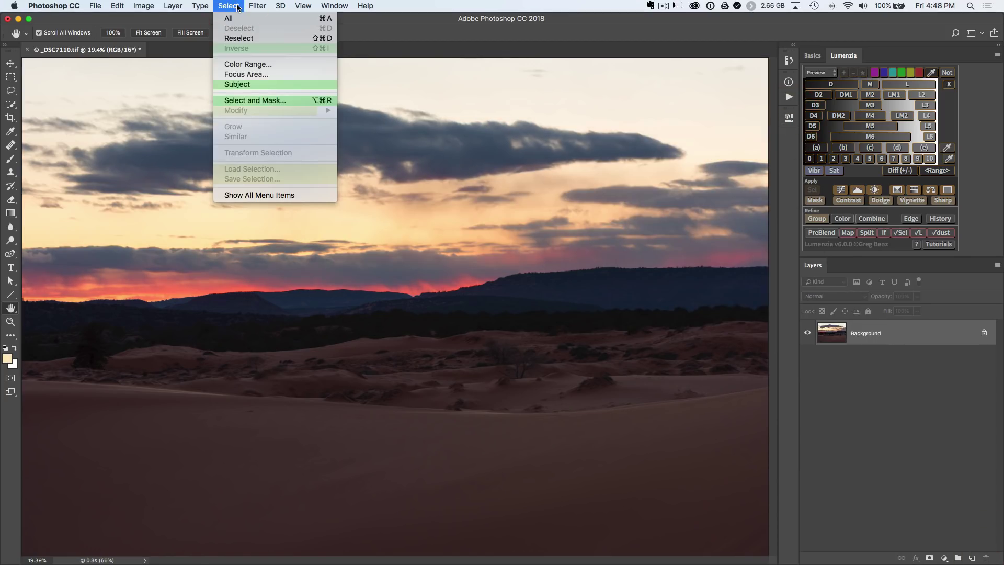
left_click(249, 39)
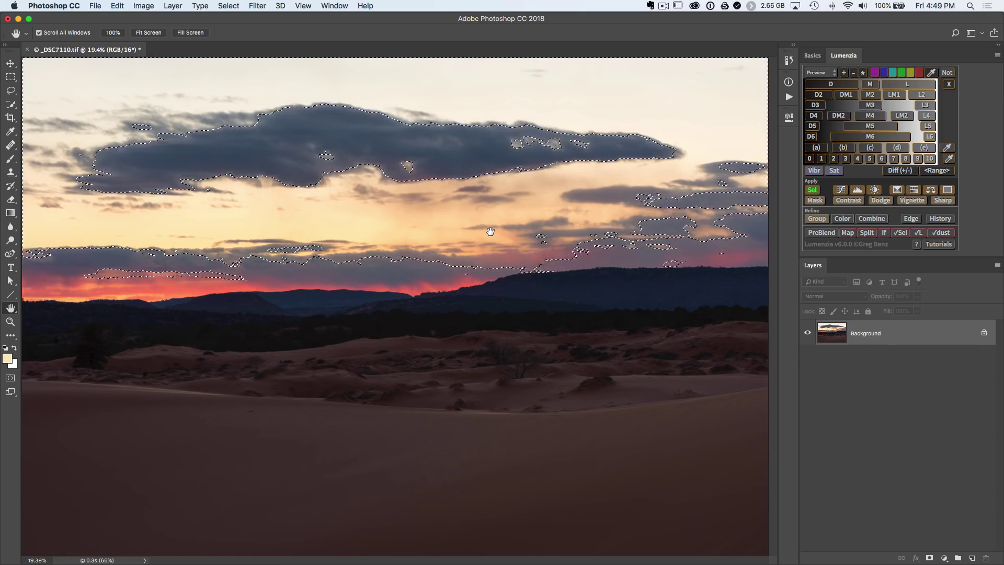
left_click(228, 6)
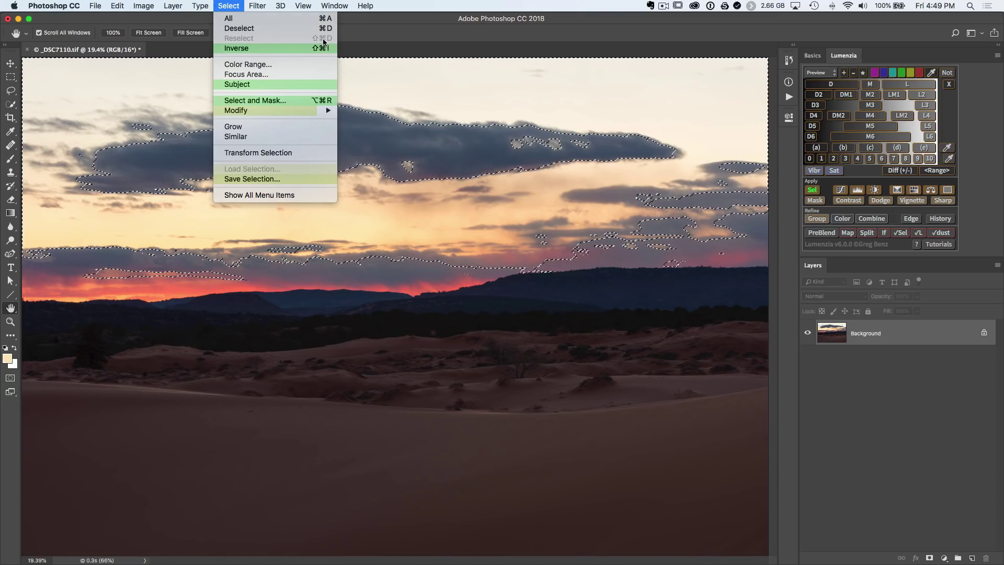
Step: Invert the cloud selection with Select > Inverse, then browse the Select menu
left_click(258, 48)
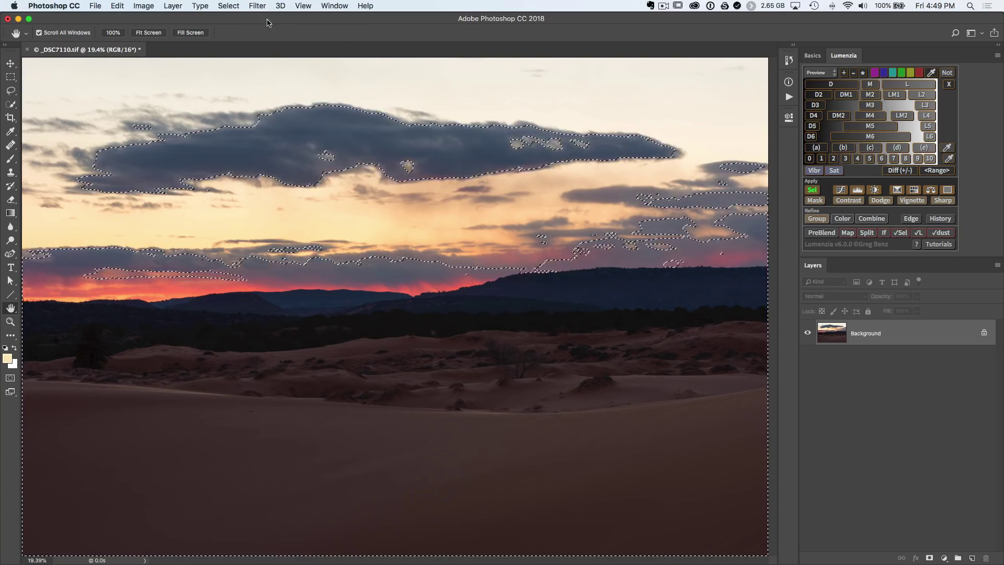
left_click(228, 5)
left_click(245, 20)
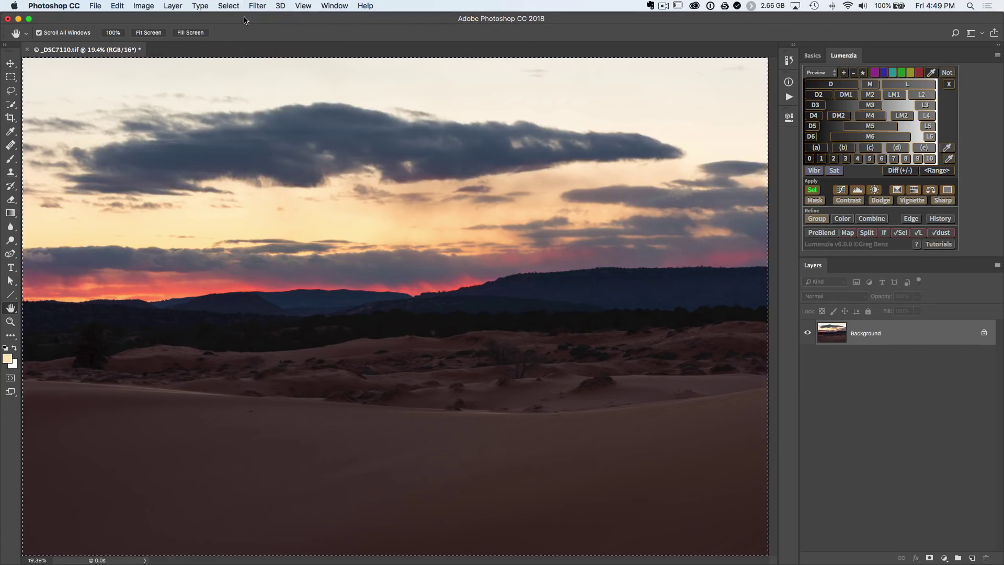
left_click(232, 6)
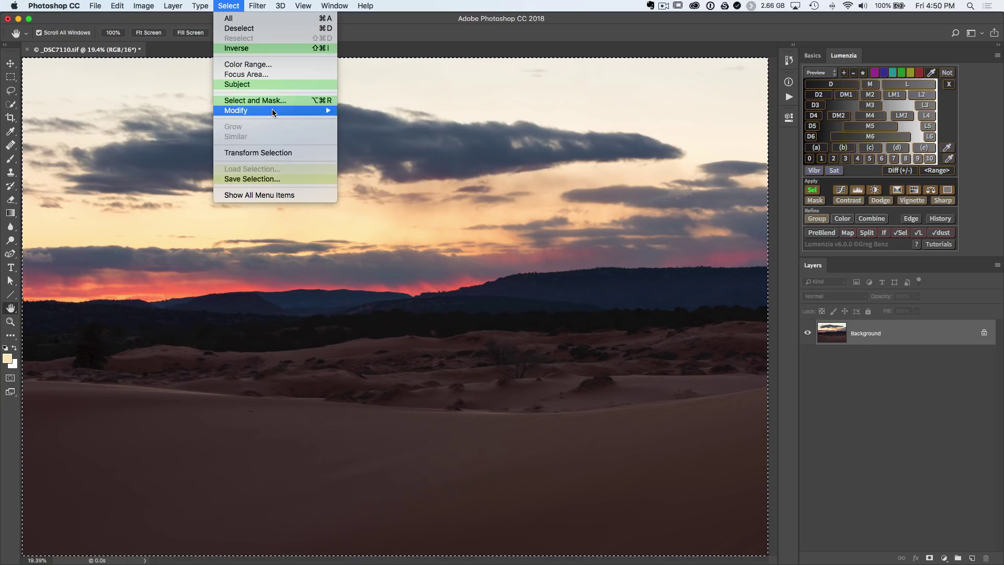
mouse_move(272, 110)
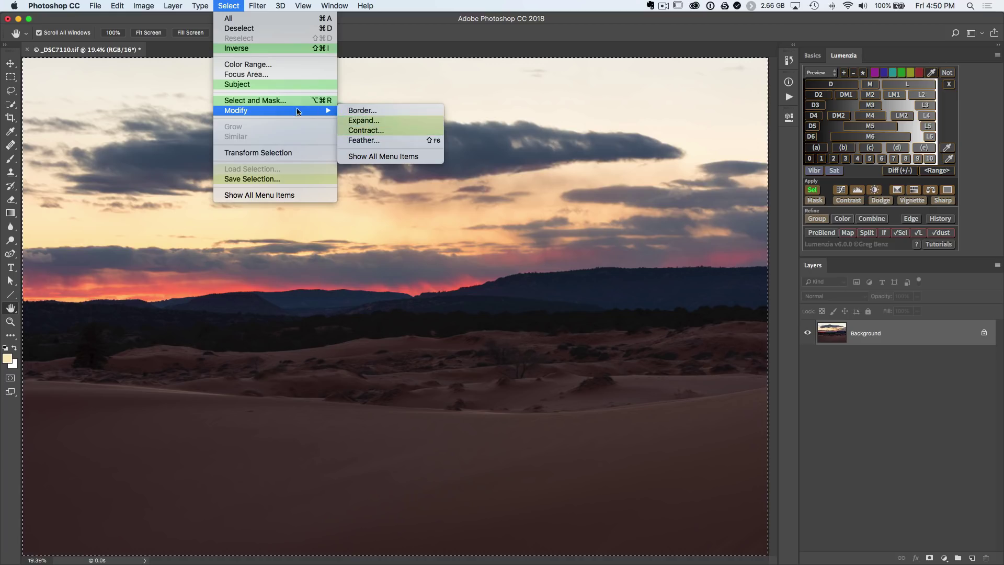
left_click(286, 152)
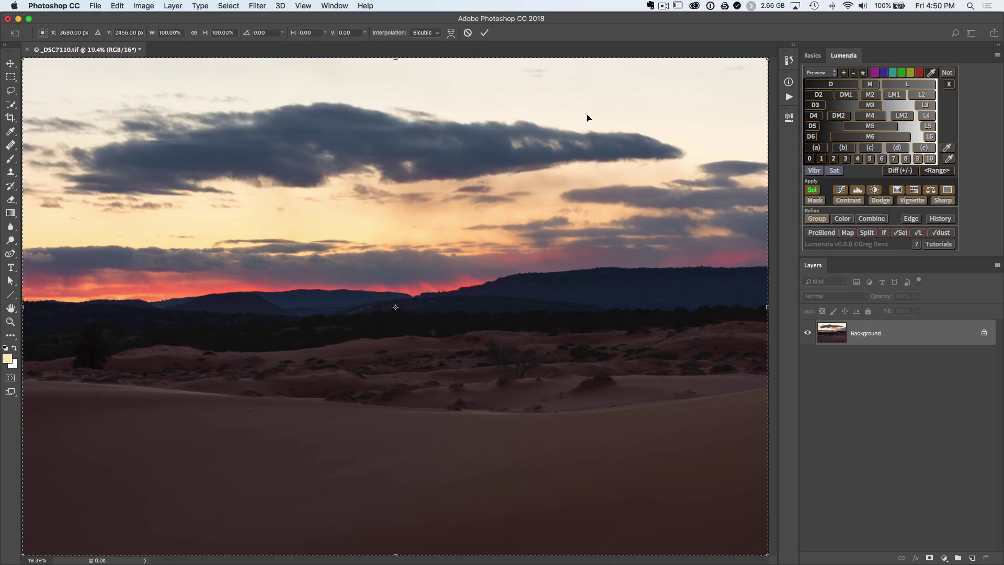
left_click_drag(396, 58, 415, 166)
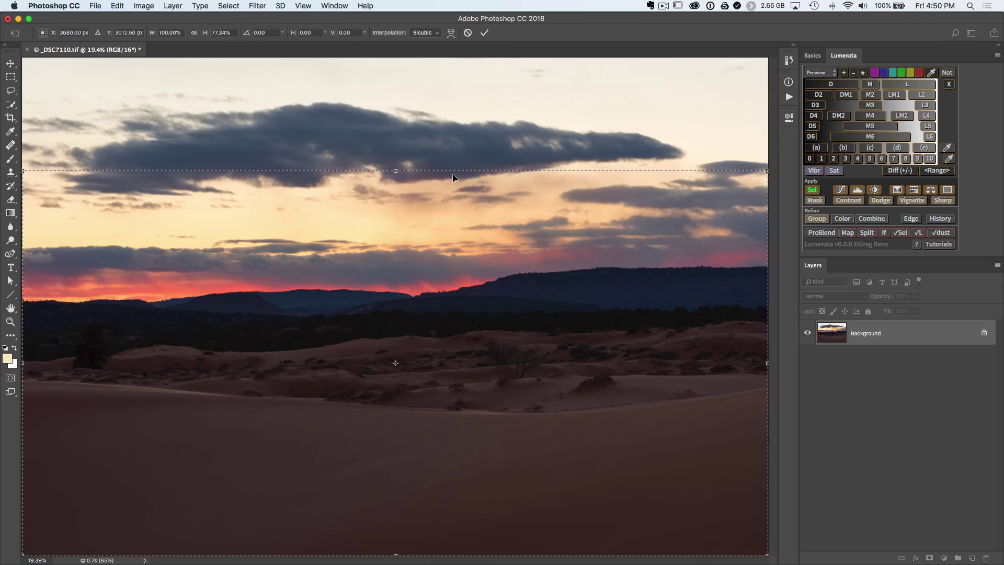
key("Escape")
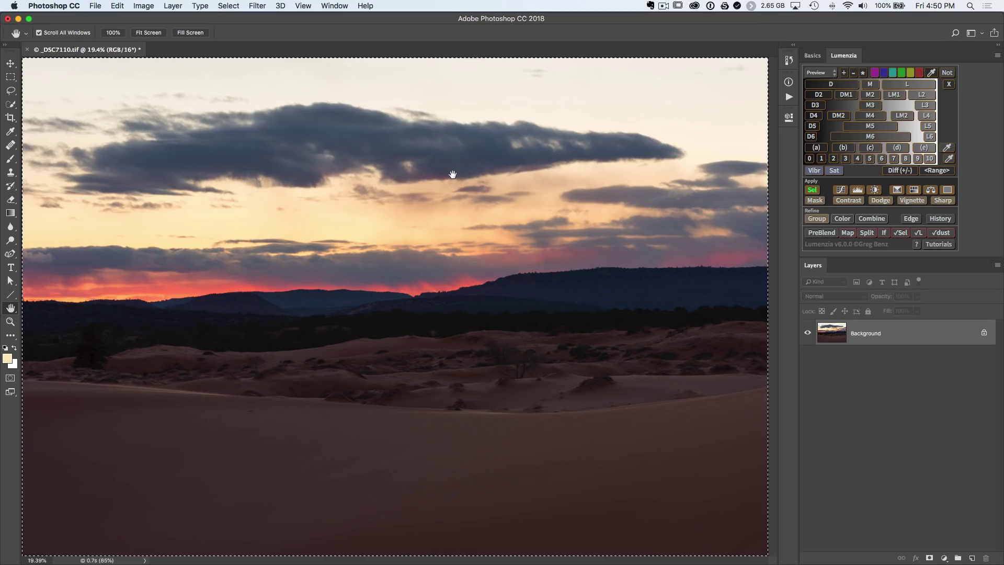
Step: Deselect everything in the sunset image with Cmd+D and check the Select menu
key("super+d")
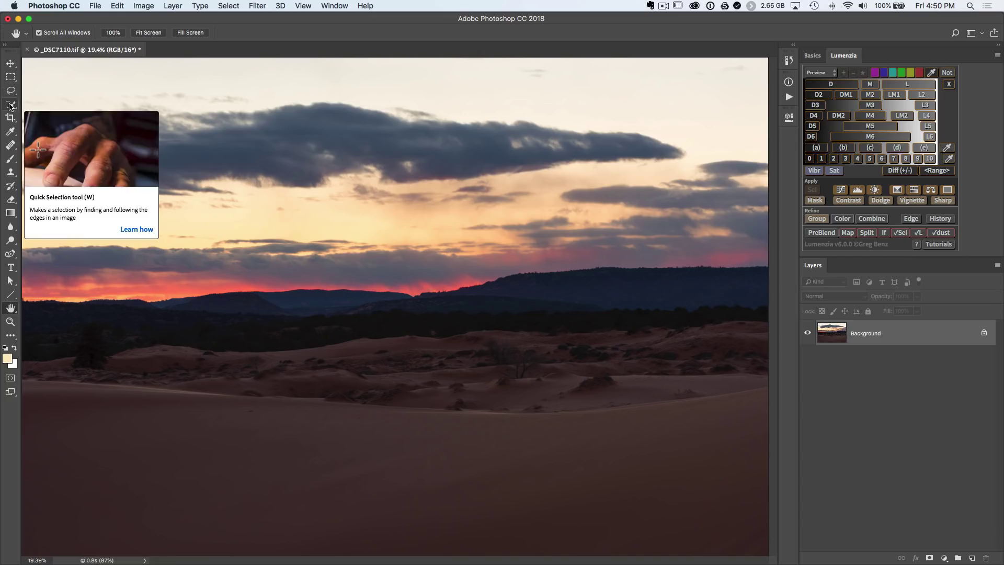
left_click(225, 7)
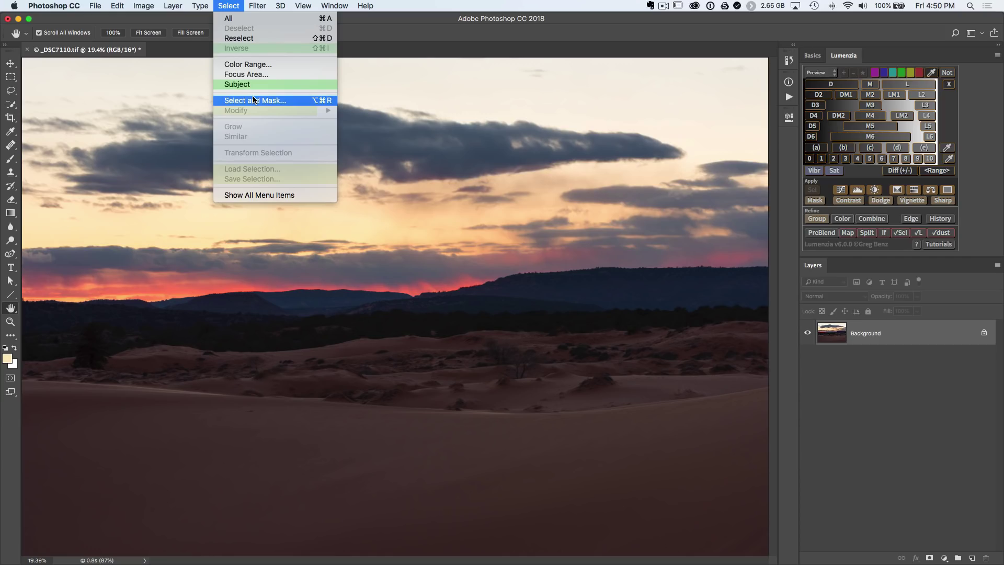
Step: Show the Channels panel and load the RGB channel's luminosity as a selection
mouse_move(334, 6)
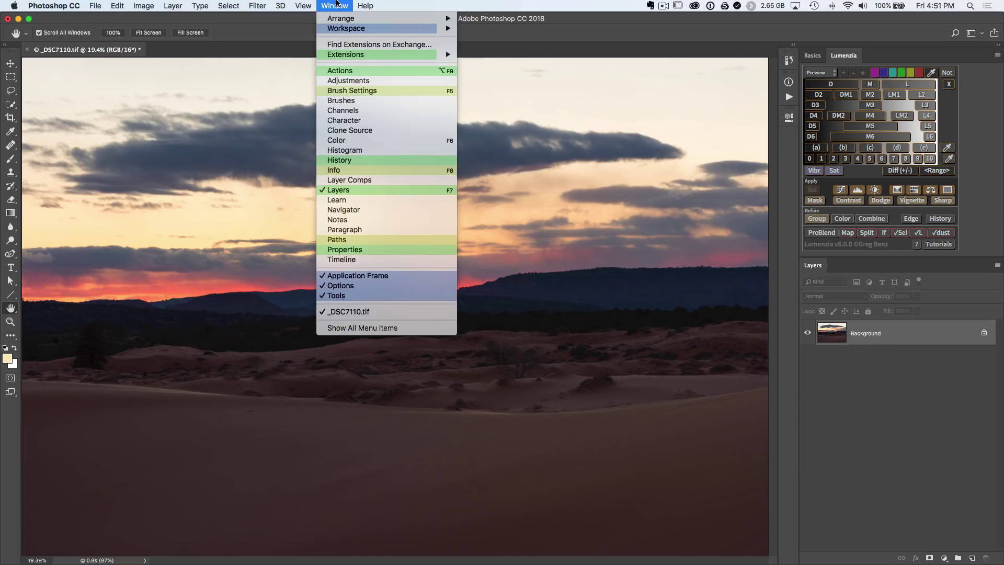
left_click(345, 110)
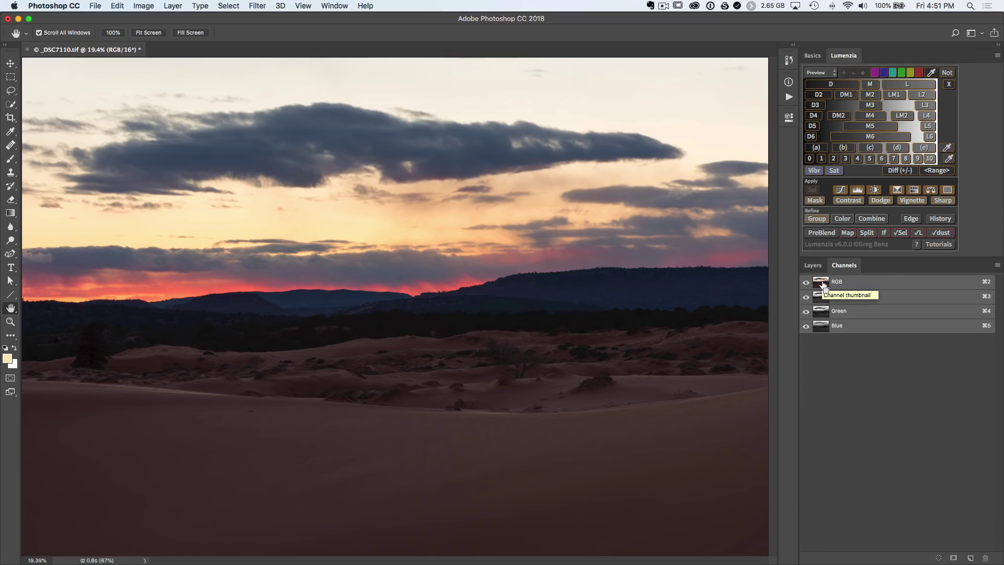
left_click(822, 284, "super")
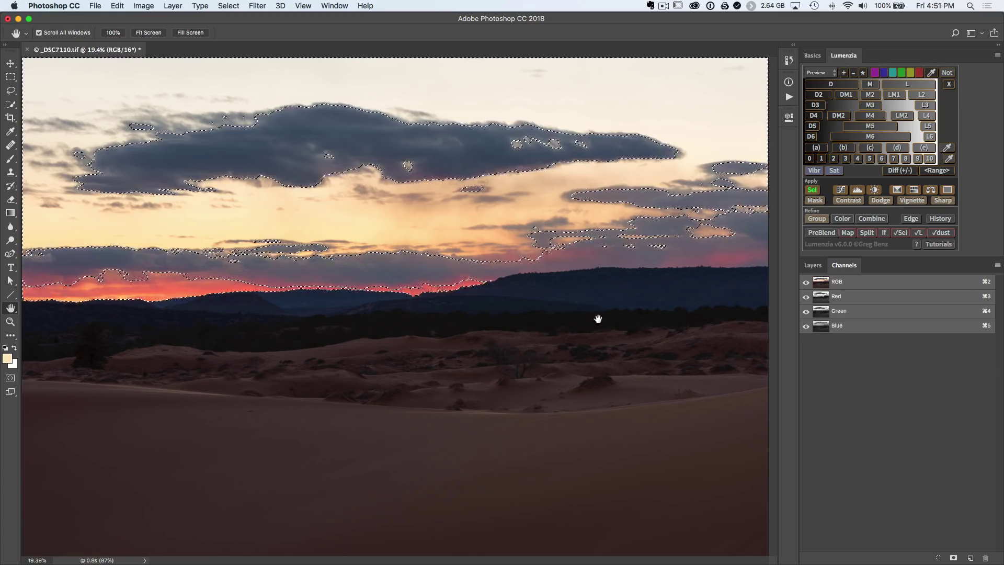
Step: Add a Brightness/Contrast adjustment layer in the Layers panel
left_click(813, 265)
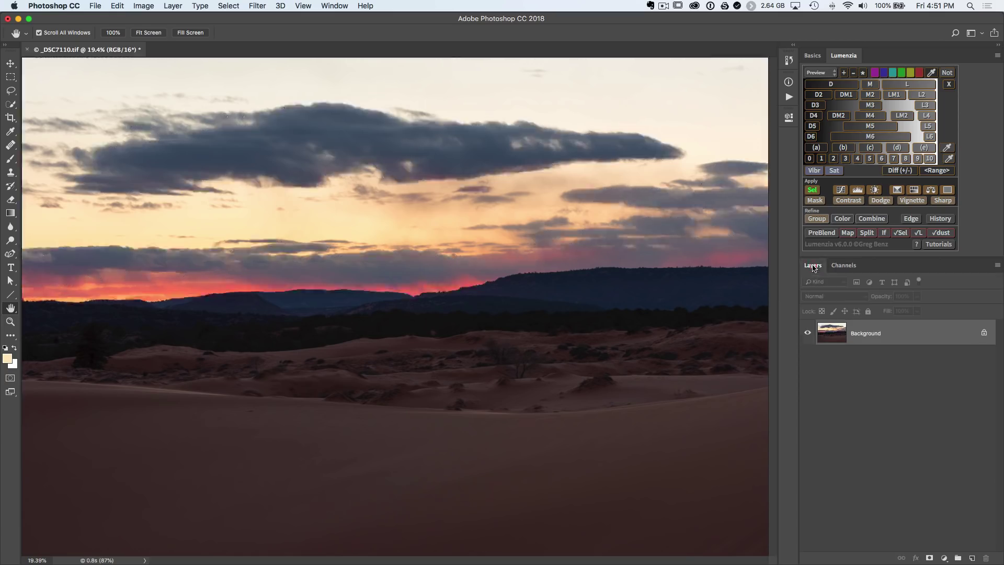
left_click(943, 558)
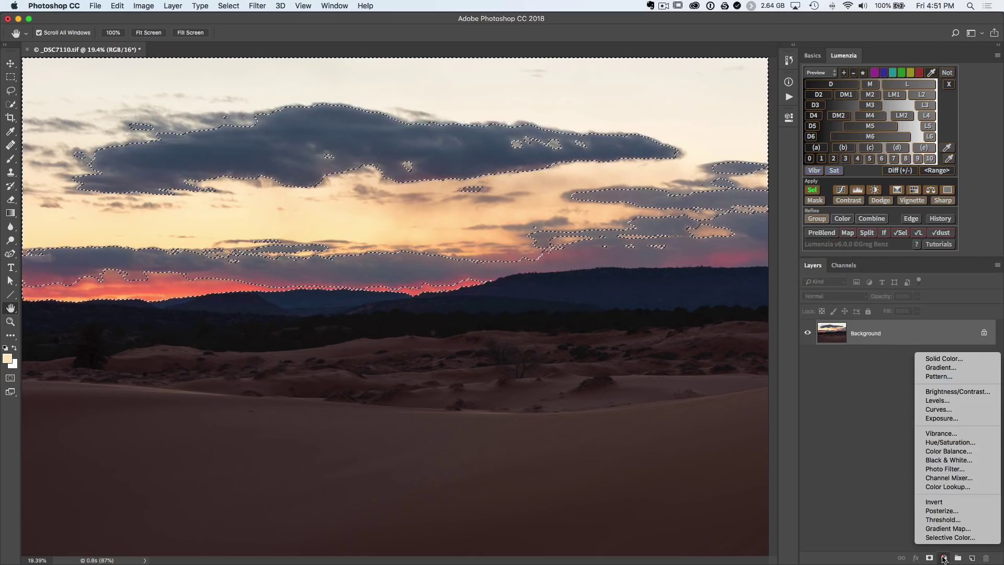
left_click(950, 392)
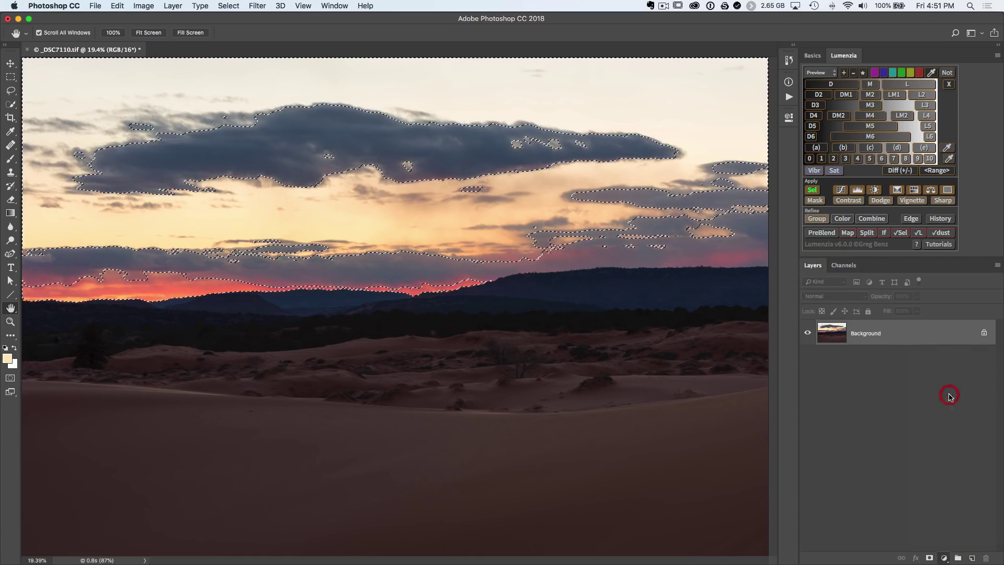
Step: Inspect the new luminosity mask on its own and in Channels, then return to colour view
left_click(868, 338, "alt")
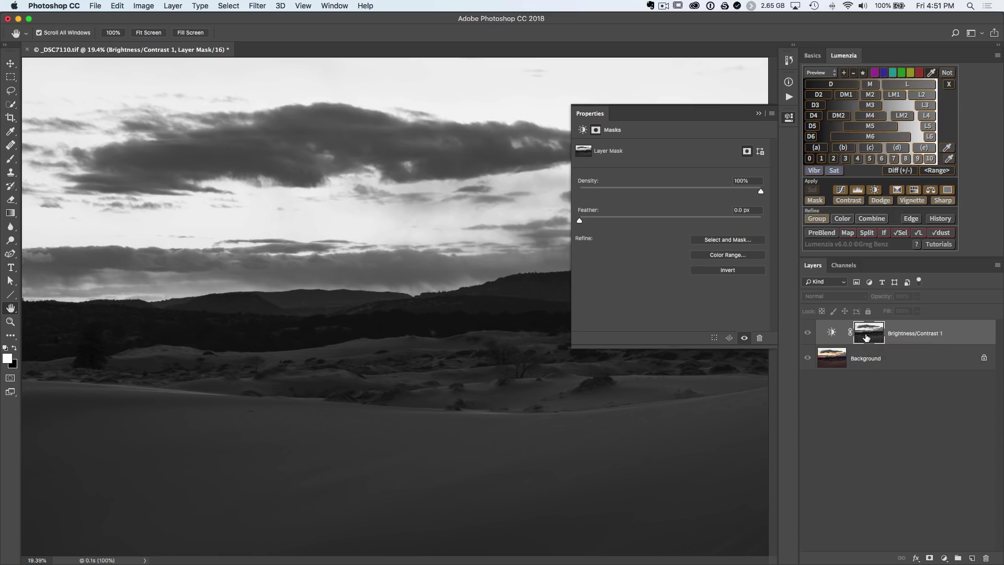
left_click(843, 265)
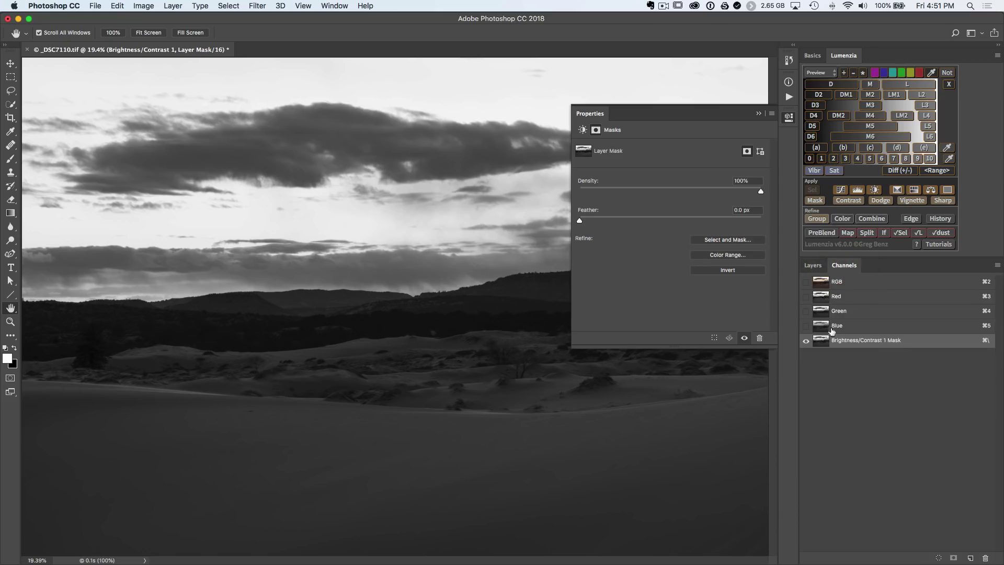
left_click(812, 265)
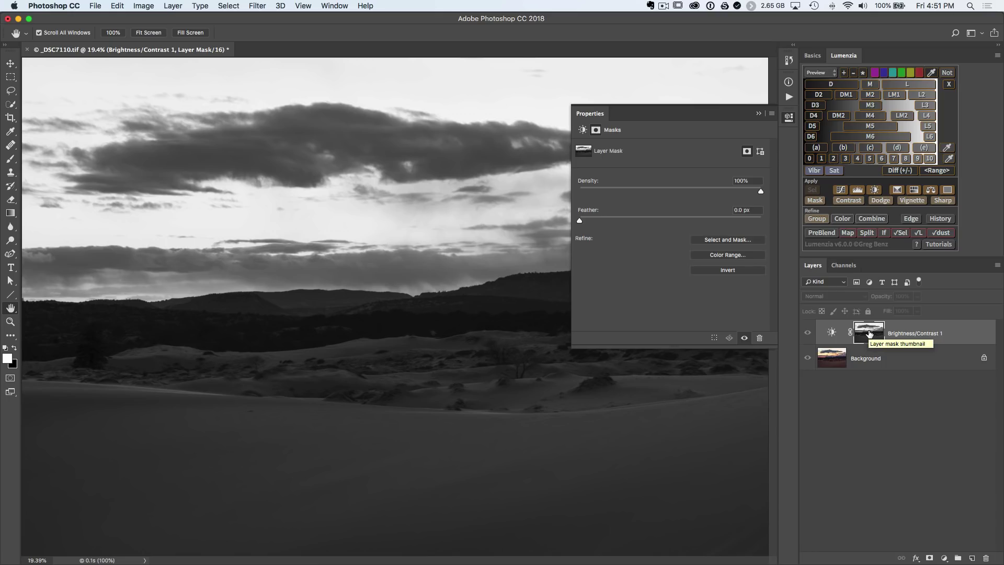
left_click(869, 335, "alt")
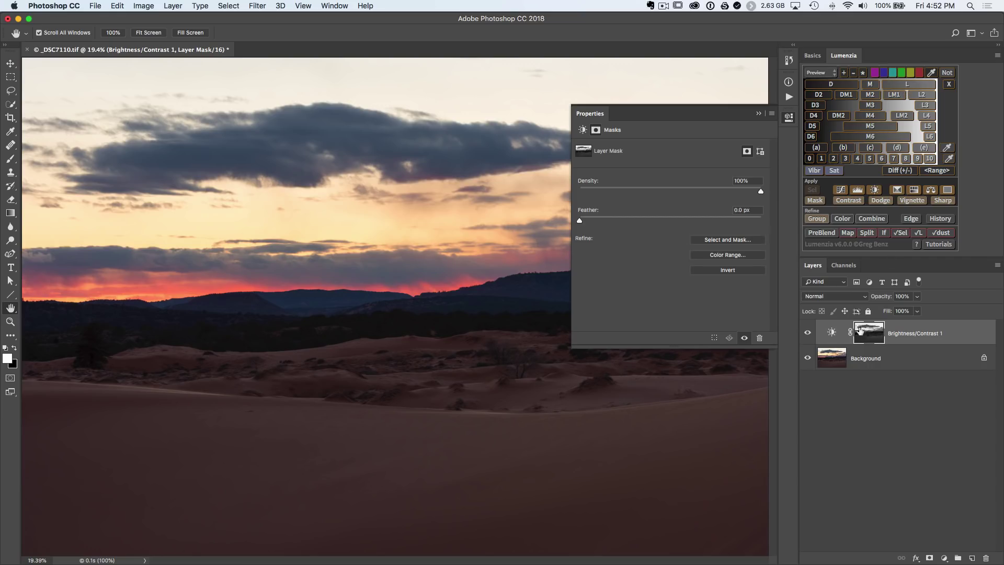
Step: Raise Brightness to 78 and toggle the layer mask off and on to compare
left_click(832, 333)
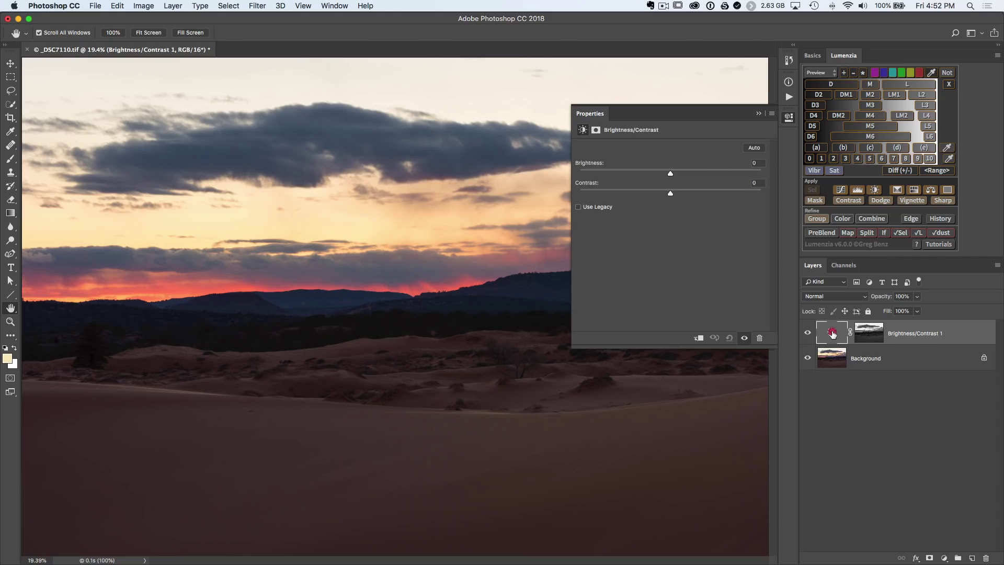
left_click_drag(671, 174, 717, 171)
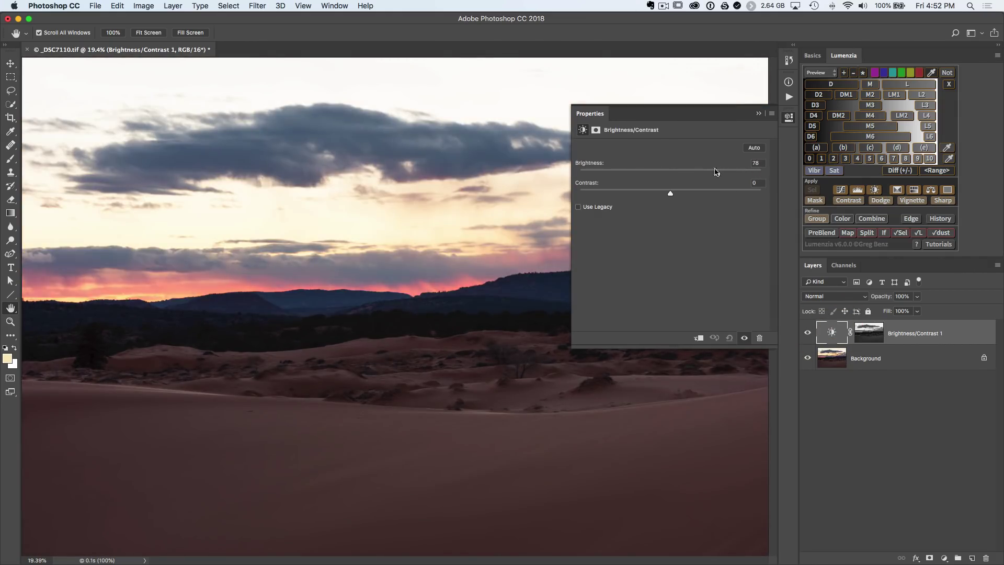
left_click(871, 335, "shift")
left_click(870, 335, "shift")
left_click(870, 335, "shift")
left_click(870, 335, "shift")
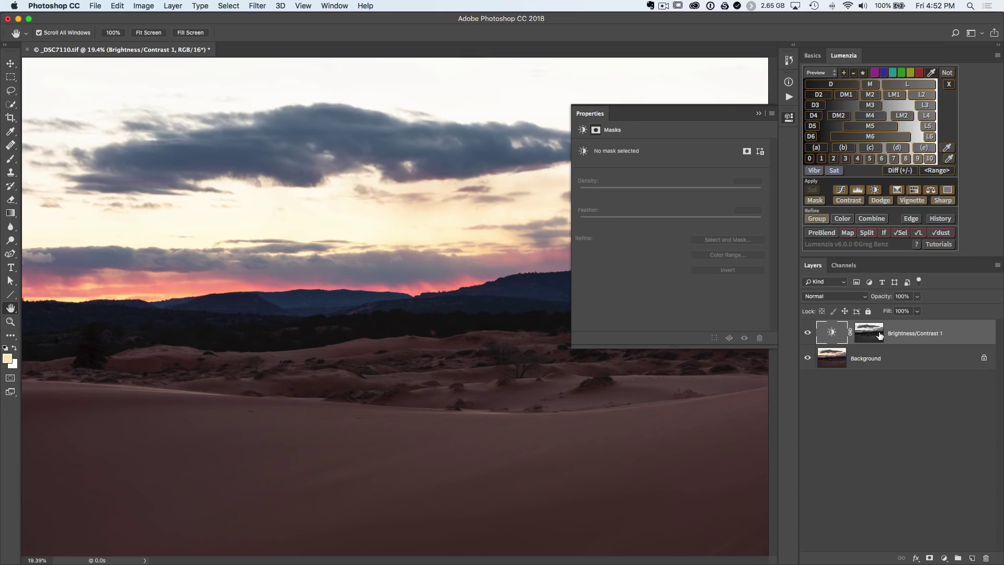
Step: Delete the Brightness/Contrast layer's mask and replace it with an all-black mask
left_click(785, 119)
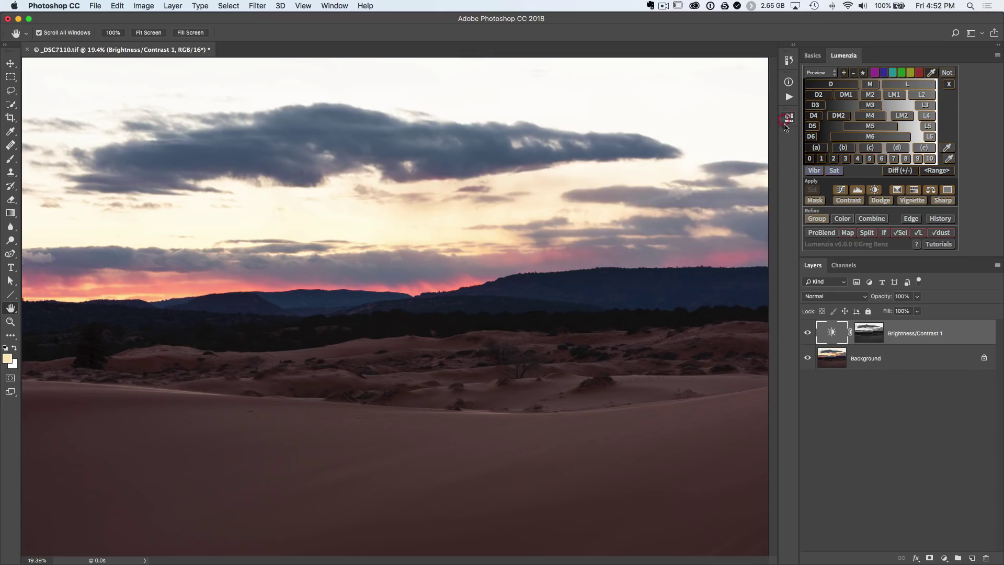
left_click(869, 332)
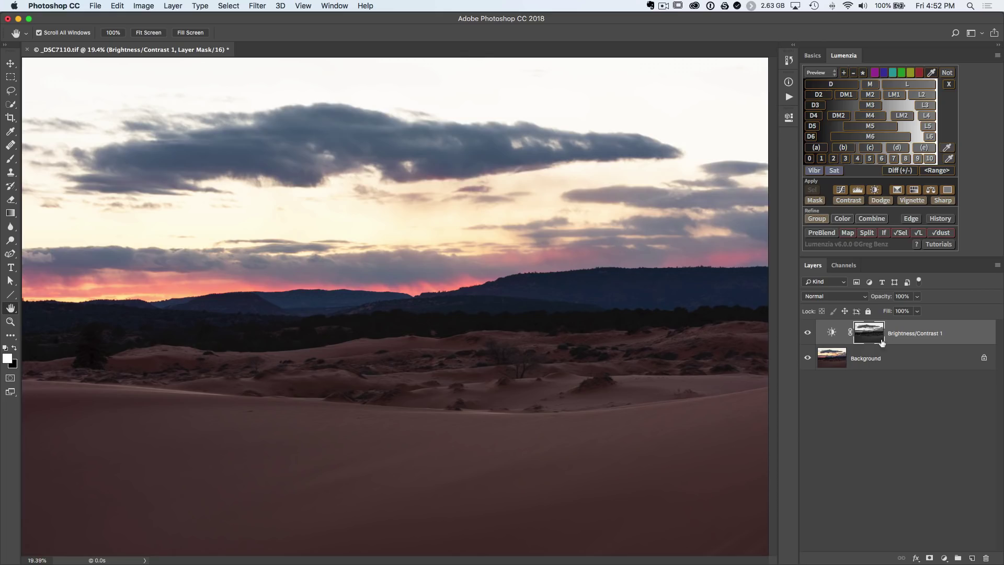
left_click(986, 560)
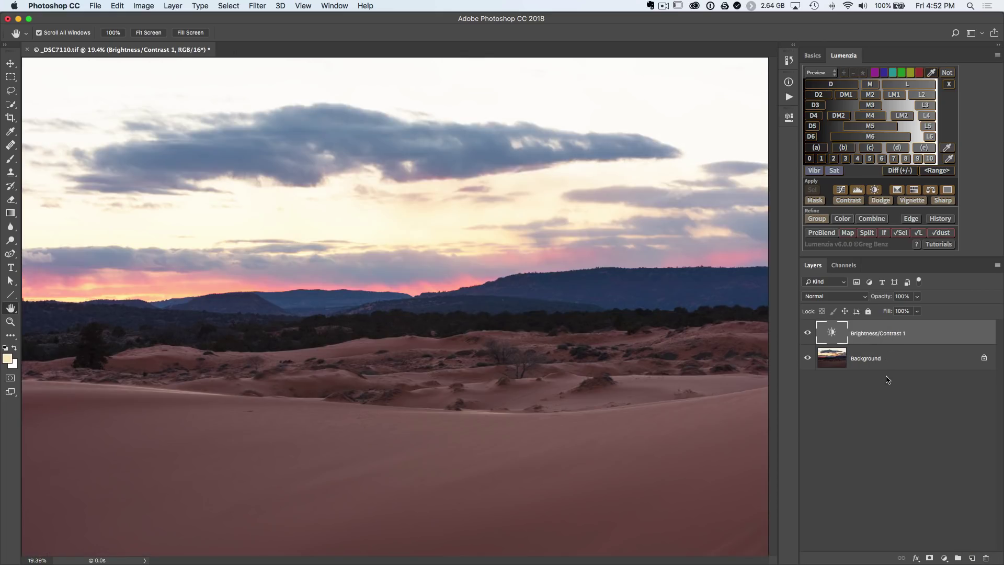
left_click(930, 558, "alt")
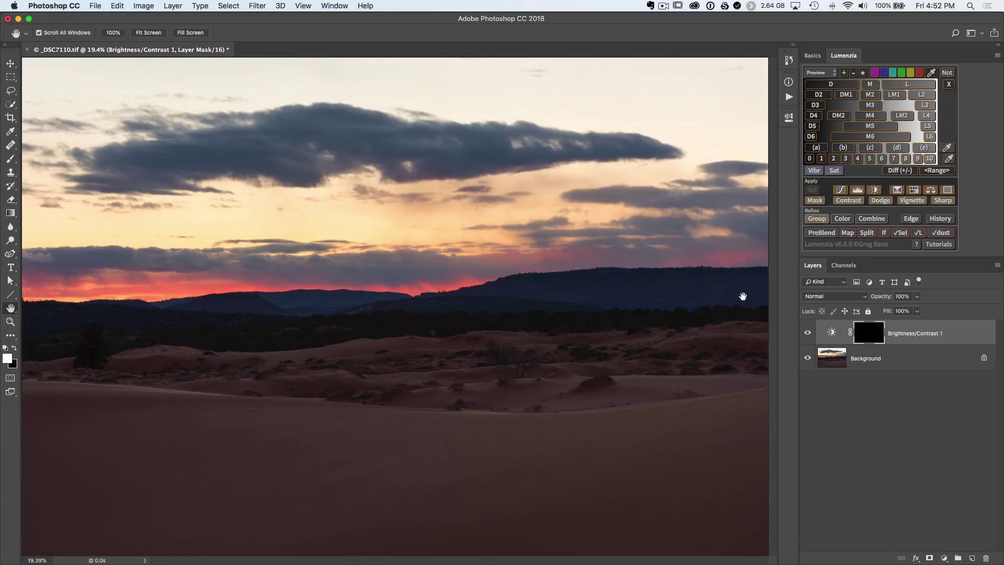
Step: Set the adjustment's Brightness to -59 in Properties
double_click(832, 334)
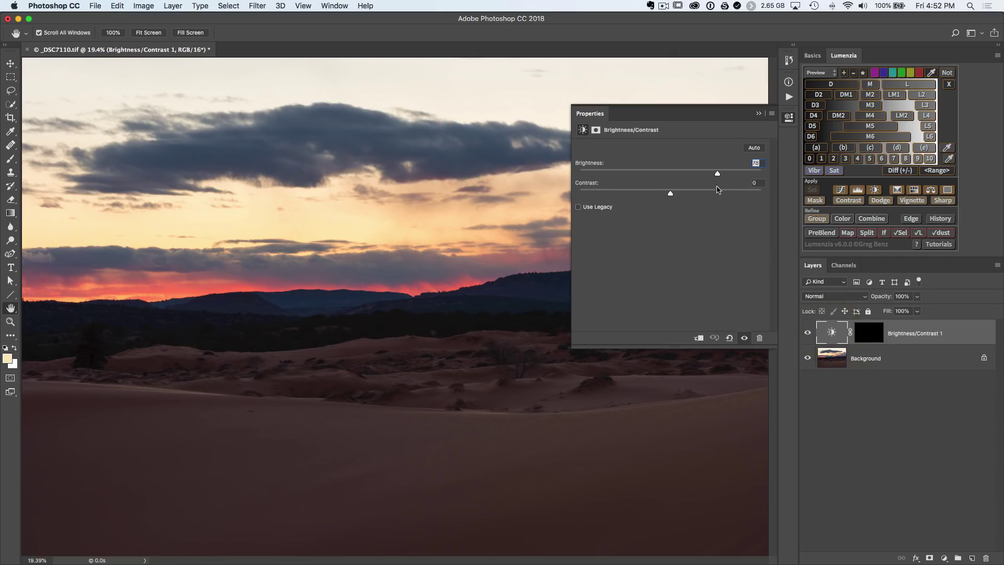
left_click_drag(659, 173, 634, 173)
left_click(788, 118)
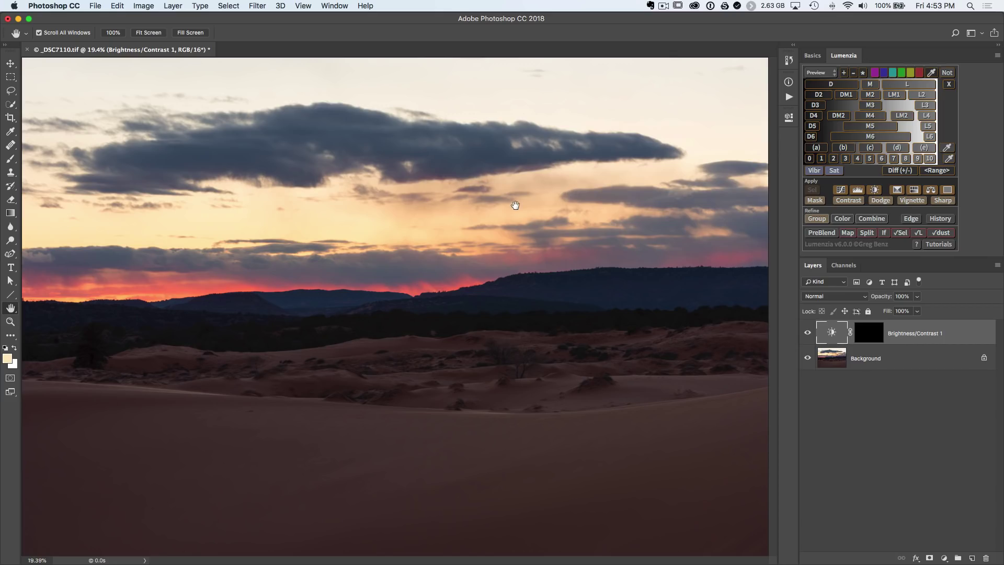
Step: Load the RGB channel luminosity selection and target the Brightness/Contrast mask
left_click(843, 265)
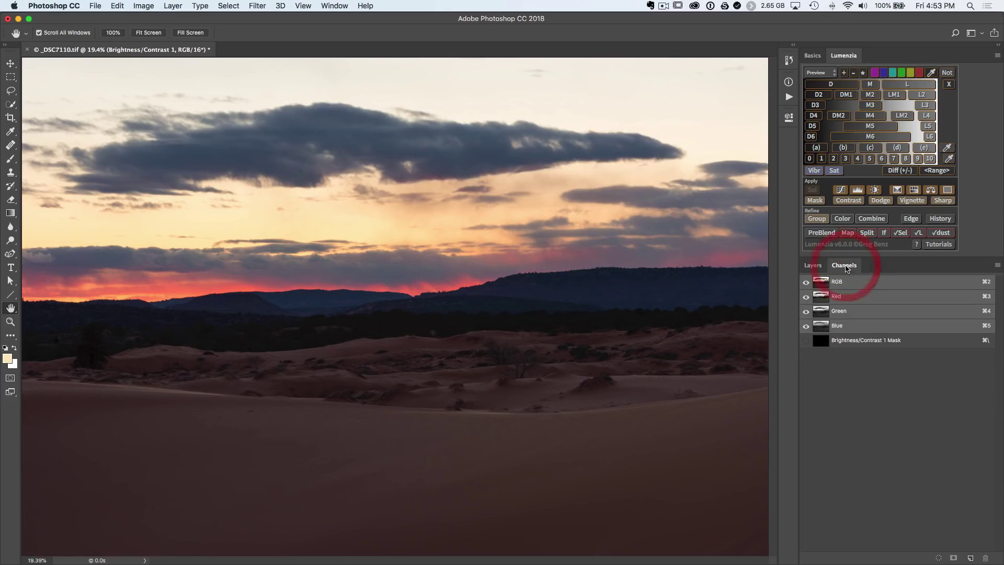
left_click(822, 285, "super")
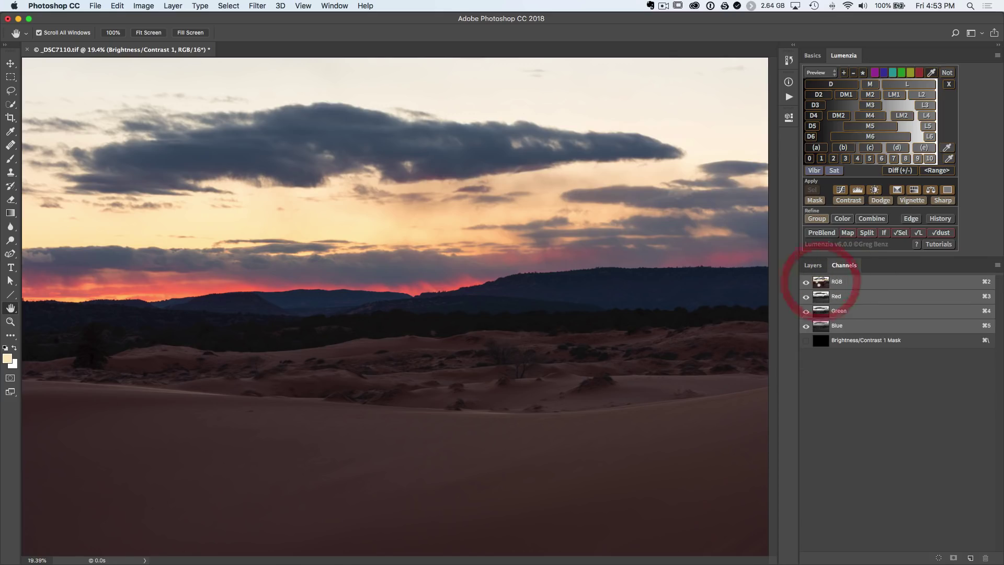
left_click(812, 265)
left_click(877, 335)
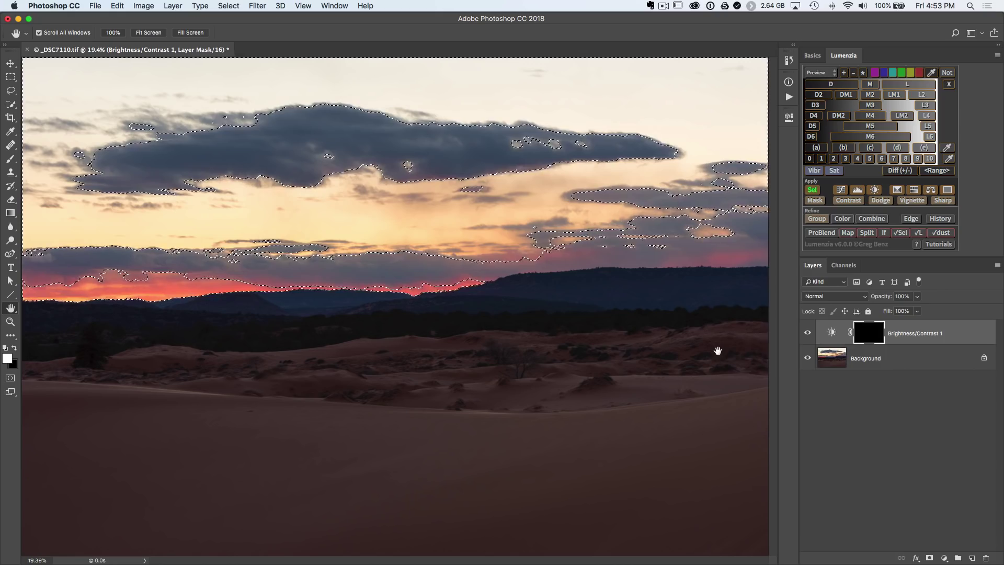
Step: Test-paint white on the mask with the Brush, view the mask, then undo the stroke
key("b")
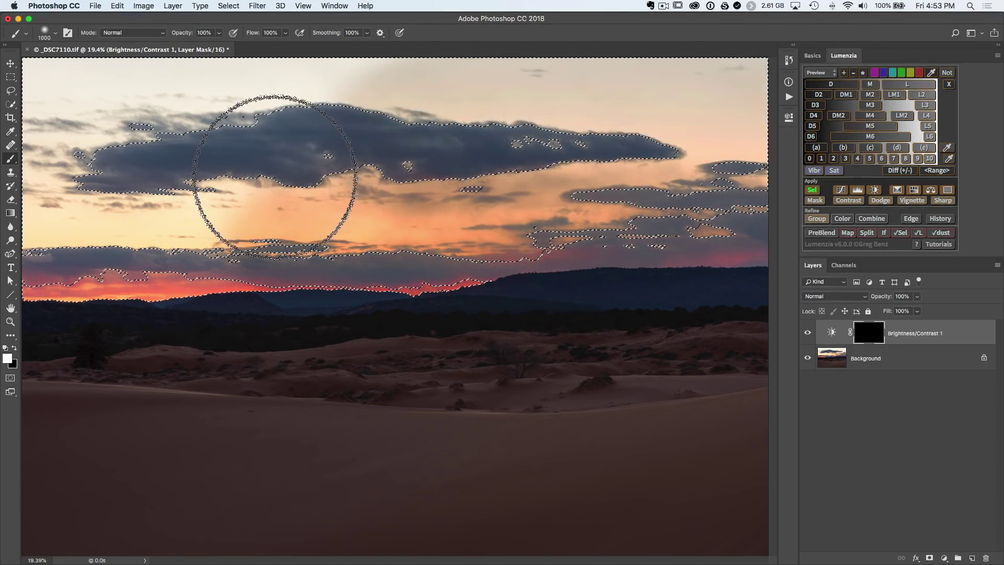
left_click_drag(274, 176, 645, 258)
left_click(871, 334, "alt")
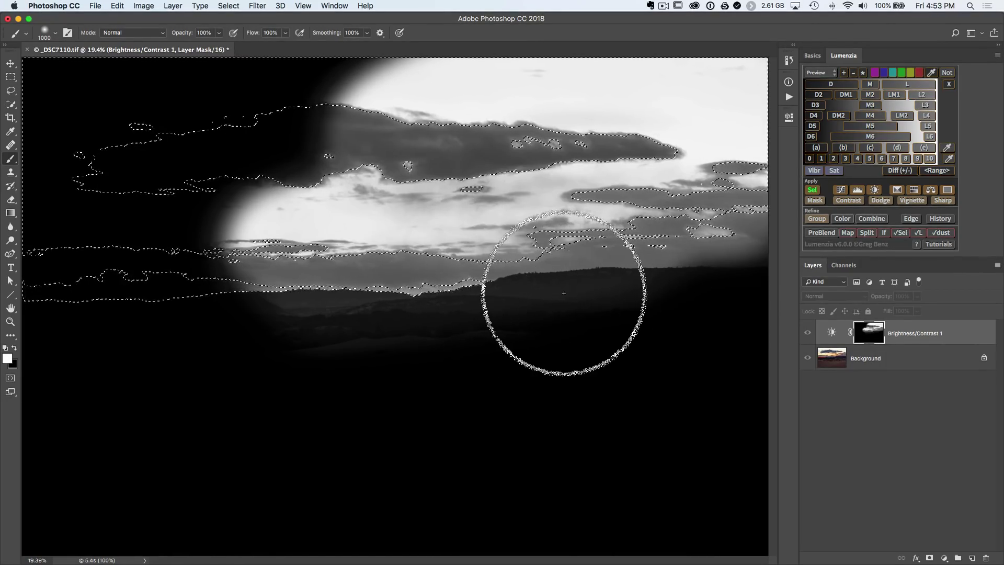
key("super+BackSpace")
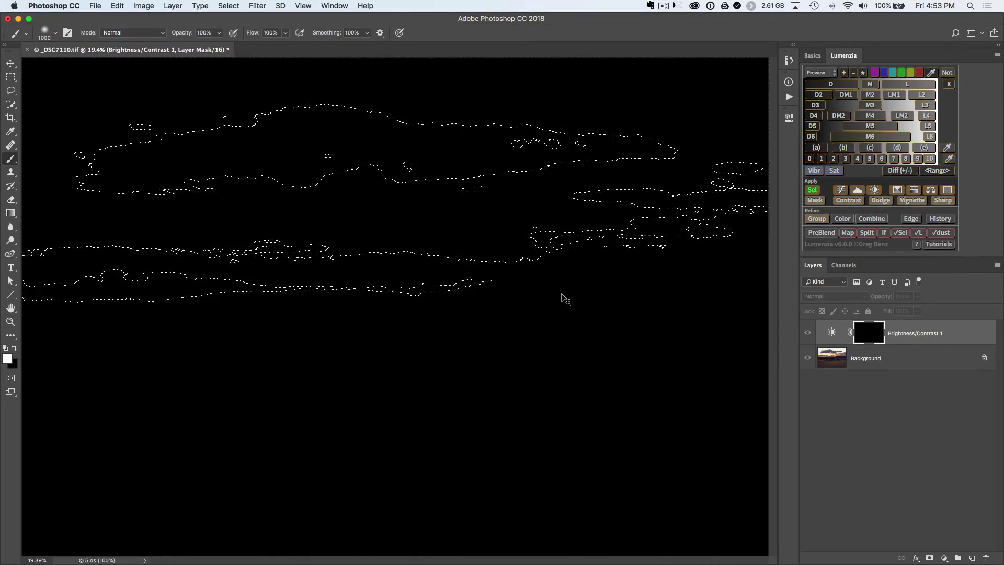
Step: Zoom out, hide the marching ants via View > Extras, and brush white over the upper sky
left_click(876, 340, "alt")
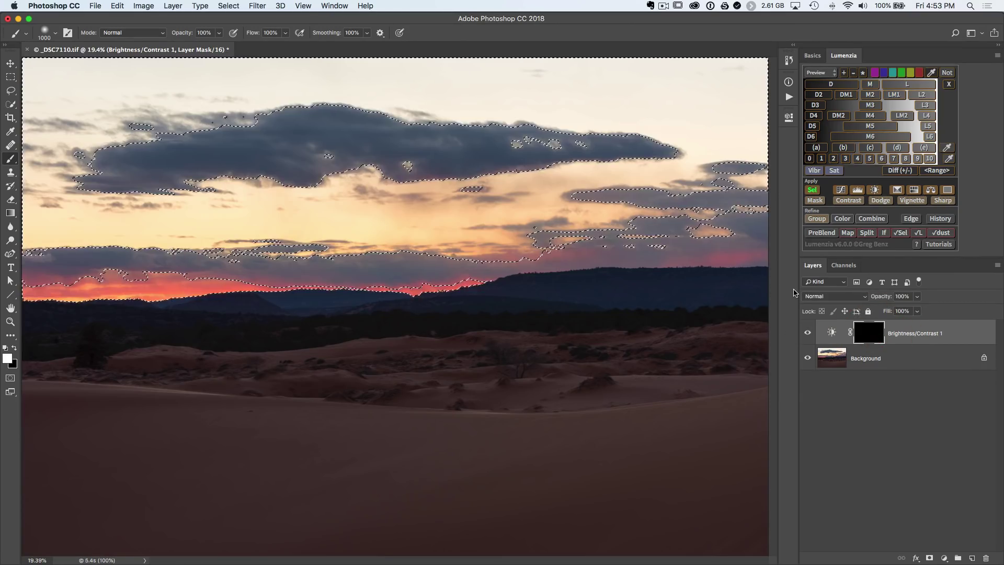
key("super+minus")
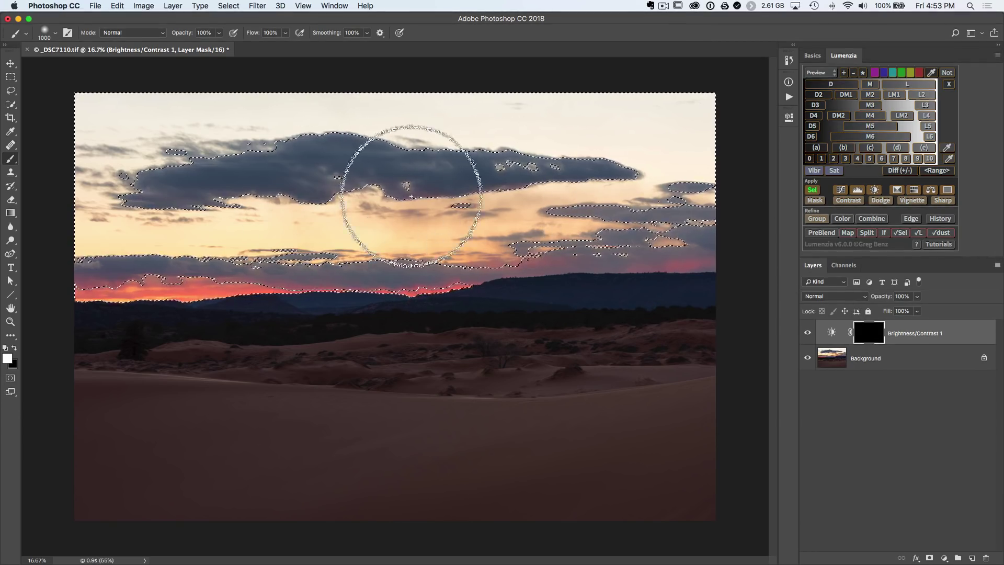
left_click(303, 6)
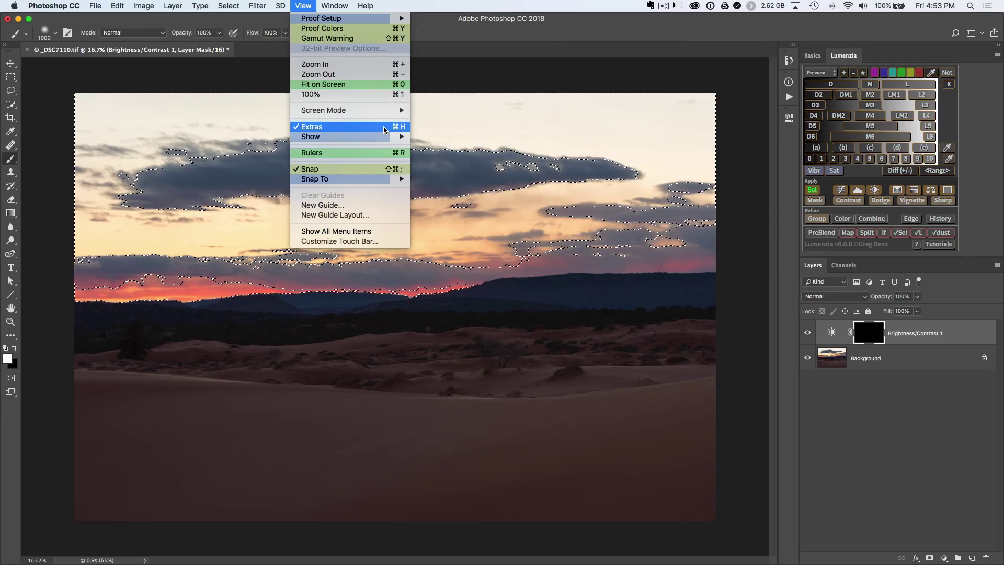
left_click(385, 127)
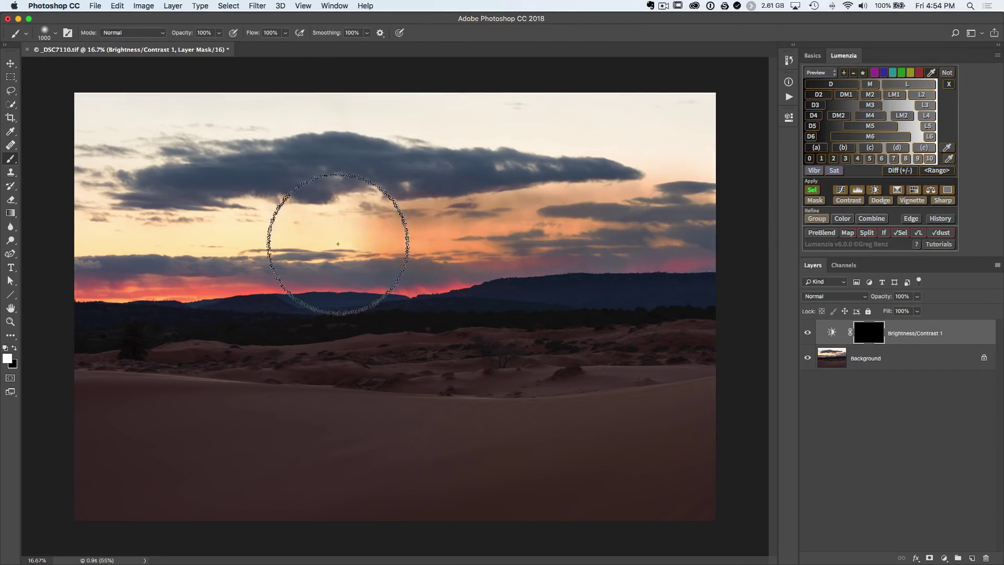
mouse_move(555, 197)
left_mouse_down()
mouse_move(578, 124)
mouse_move(353, 114)
mouse_move(2, 119)
mouse_move(15, 179)
mouse_move(148, 159)
left_mouse_up()
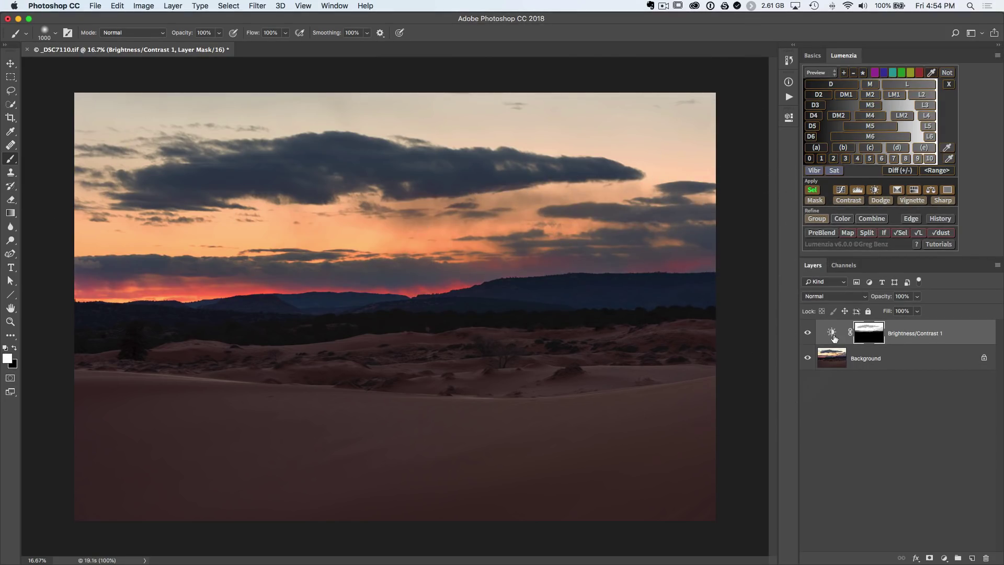
Step: Toggle the adjustment's visibility to compare before and after, then view its mask
left_click(807, 333)
left_click(807, 333)
left_click(807, 333)
left_click(807, 333)
left_click(807, 333)
left_click(807, 333)
left_click(864, 341, "alt")
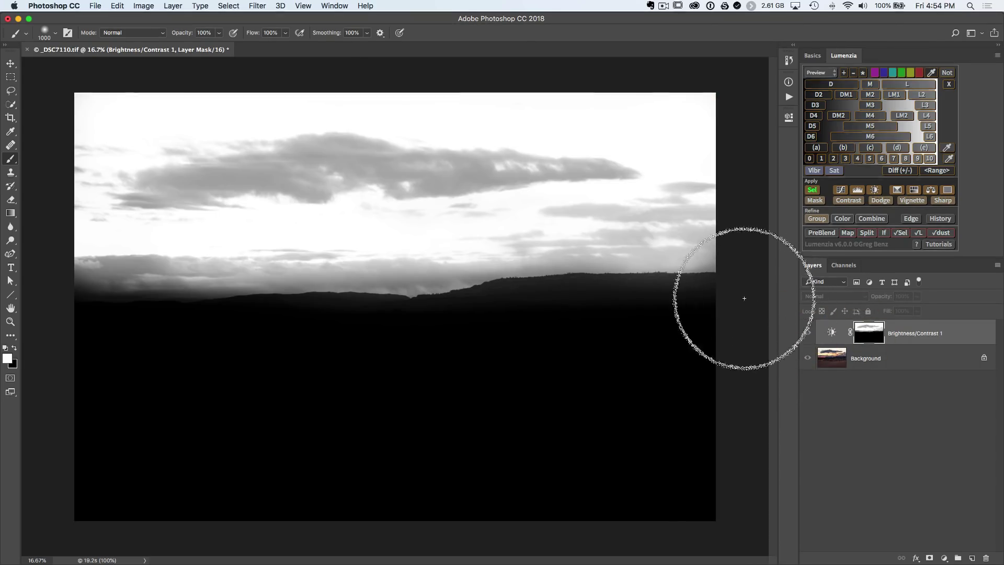
Step: Try painting the horizon hills into the mask, then undo that stroke
key("v")
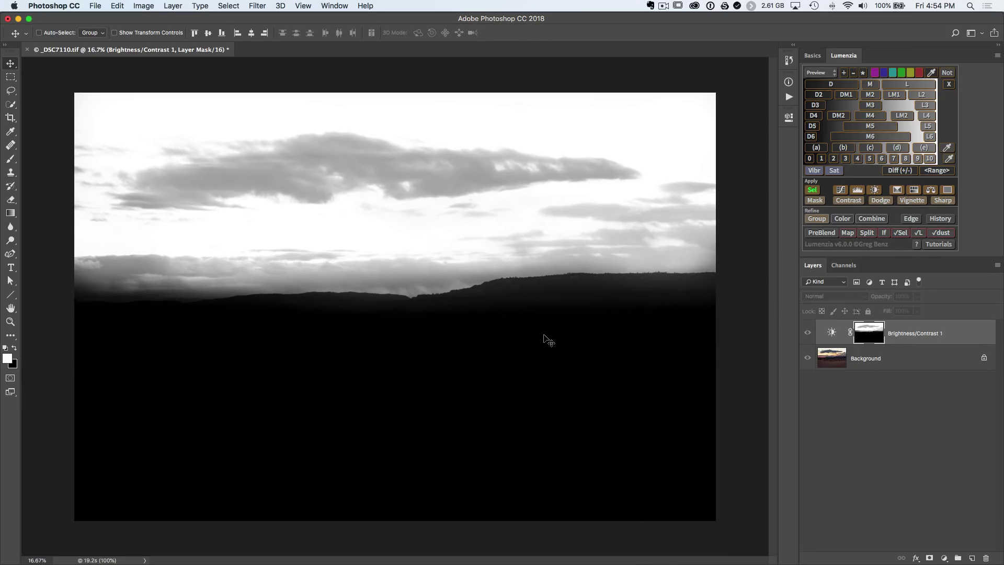
key("b")
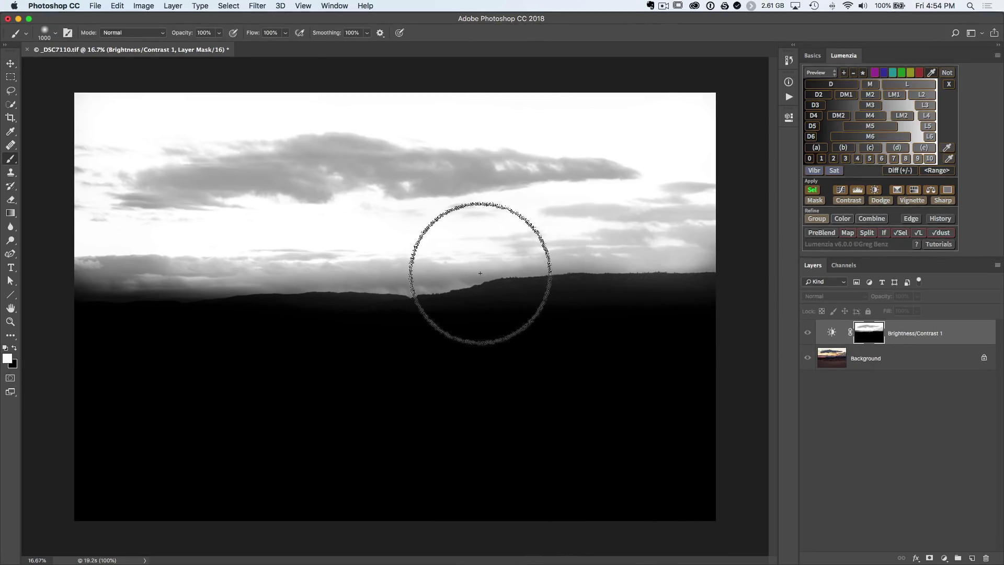
mouse_move(499, 268)
left_mouse_down()
mouse_move(663, 253)
mouse_move(557, 271)
mouse_move(715, 262)
left_mouse_up()
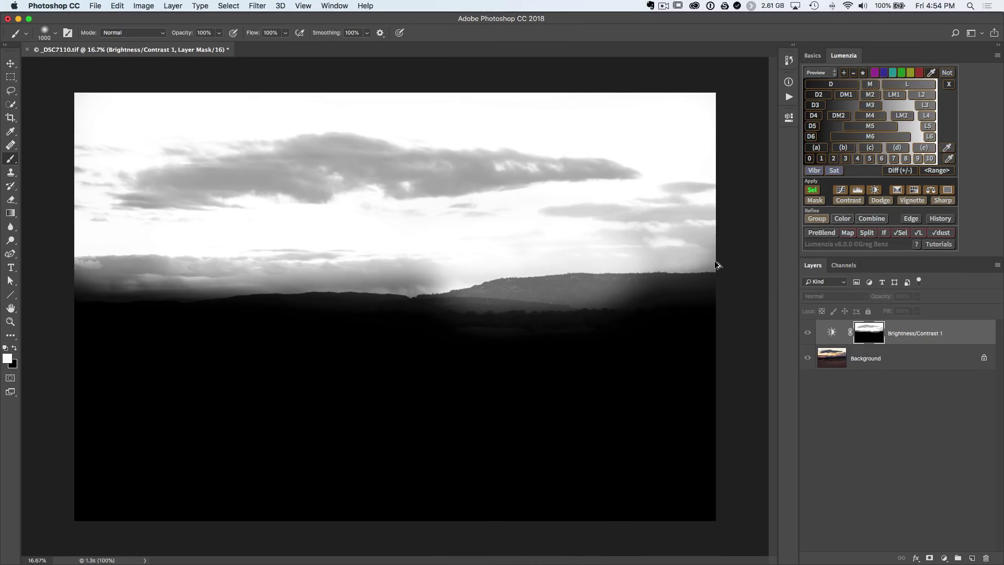
key("super+z")
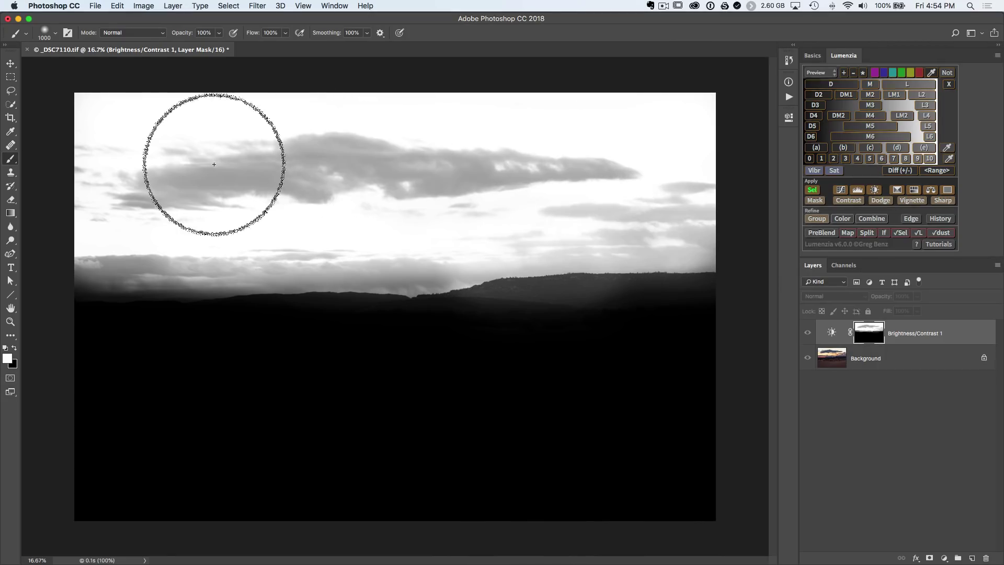
Step: Deselect with Cmd+D, return to colour view, and paint more of the sky into the mask
left_click(873, 340, "super")
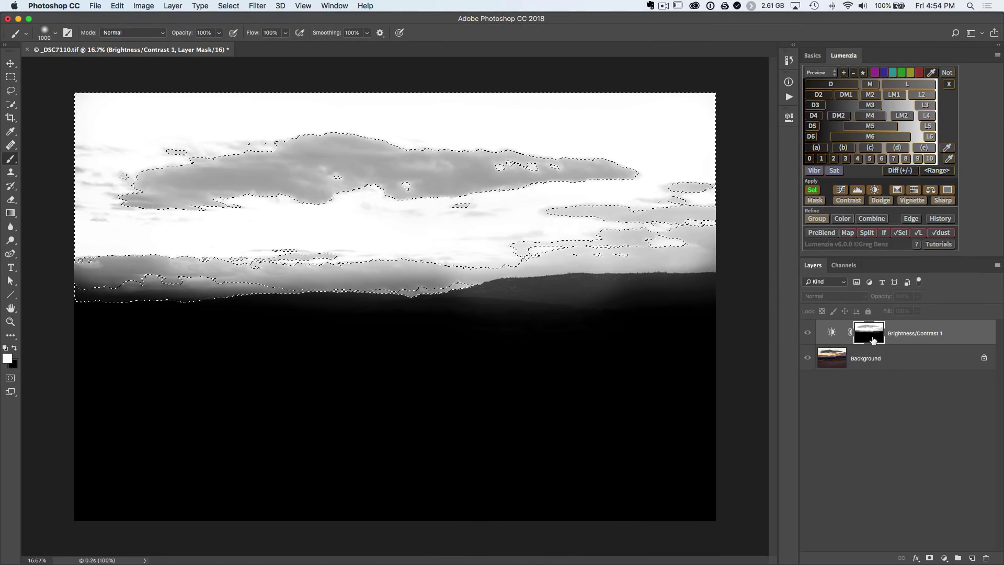
key("super+d")
left_click(869, 339, "alt")
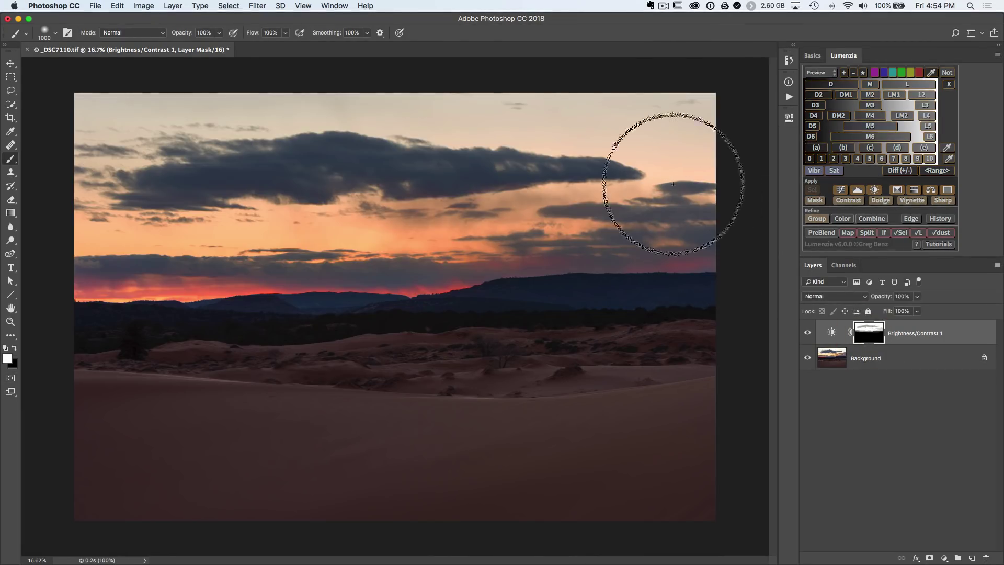
mouse_move(631, 166)
left_mouse_down()
mouse_move(134, 167)
mouse_move(645, 168)
mouse_move(242, 168)
mouse_move(137, 215)
left_mouse_up()
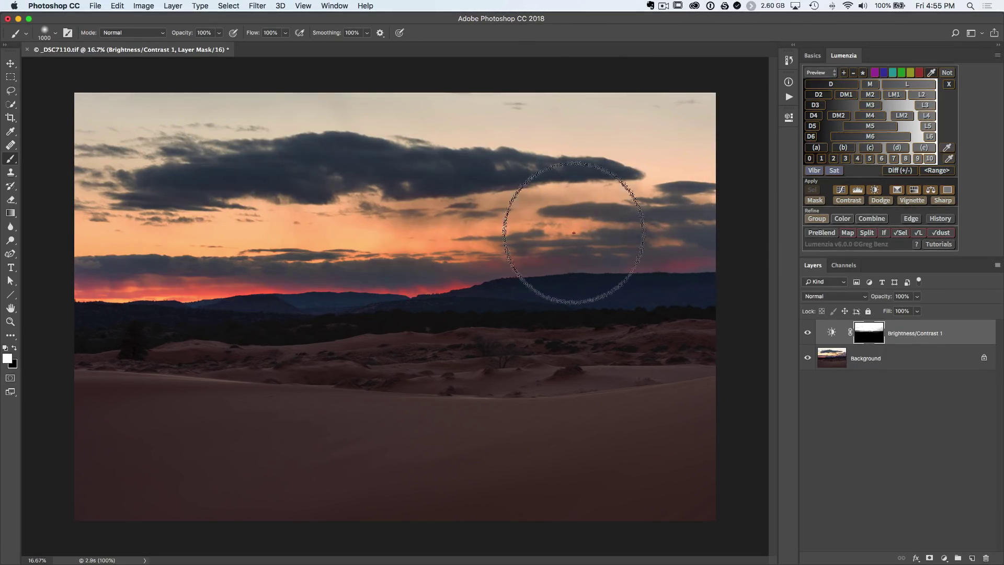
mouse_move(347, 223)
left_mouse_down()
mouse_move(90, 224)
mouse_move(89, 236)
mouse_move(242, 149)
left_mouse_up()
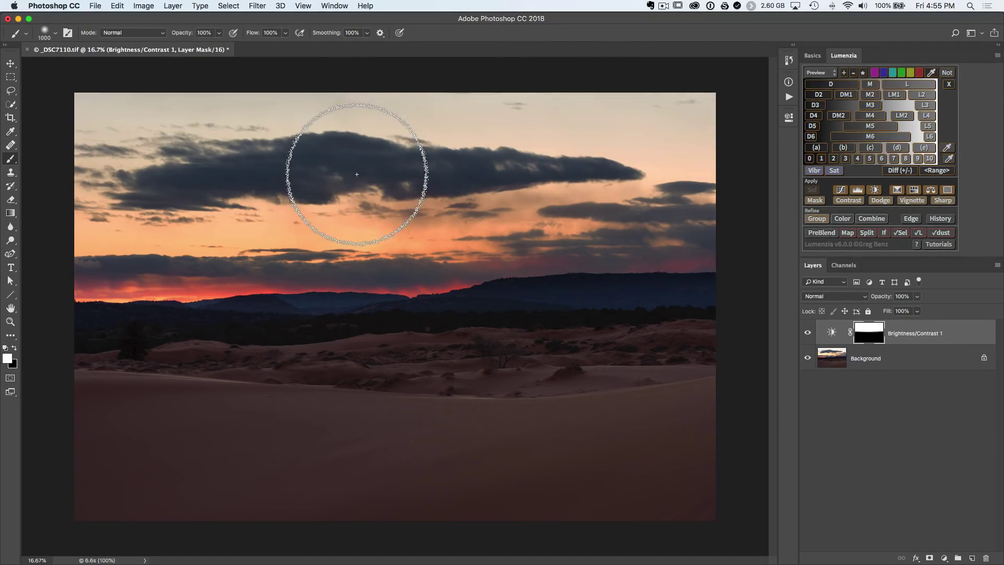